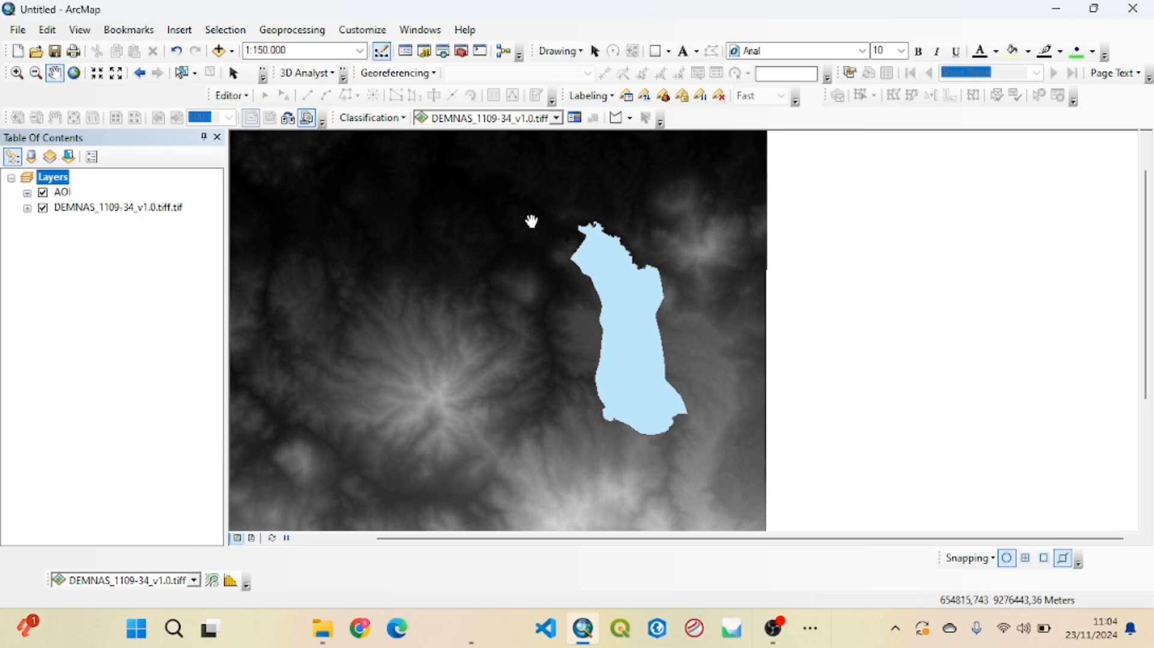
# Clip the DEMNAS_1109-34_v1.0.tiff.tif raster to the selected AOI polygon with Image Analysis
pyautogui.scroll(2, 620, 235)
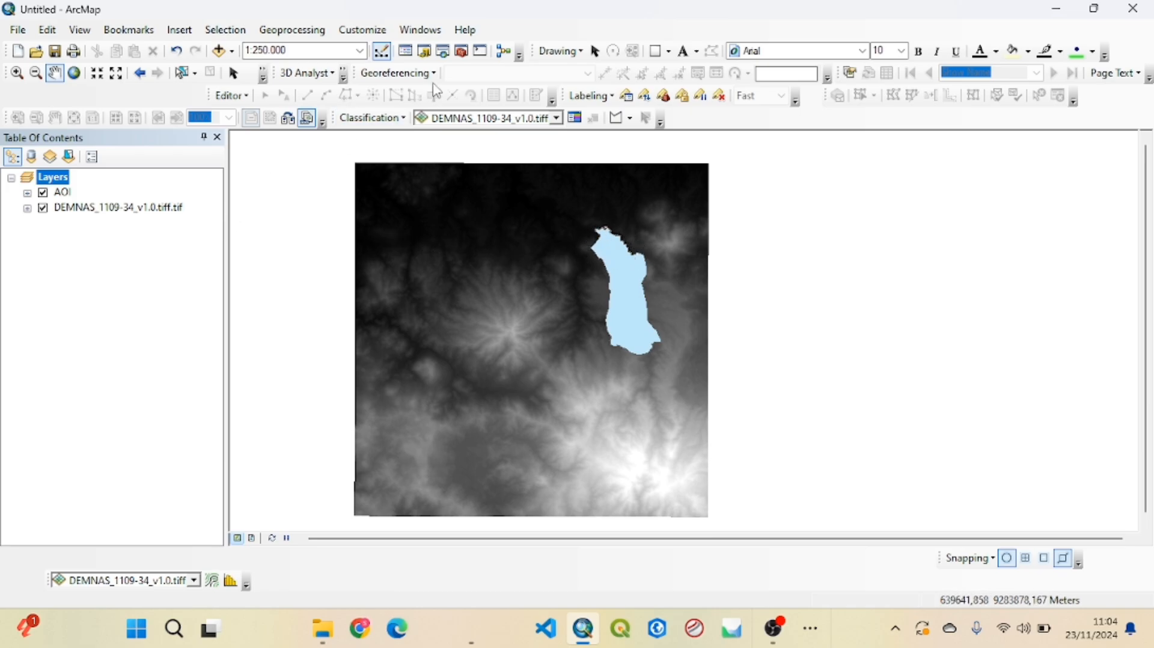
pyautogui.click(431, 34)
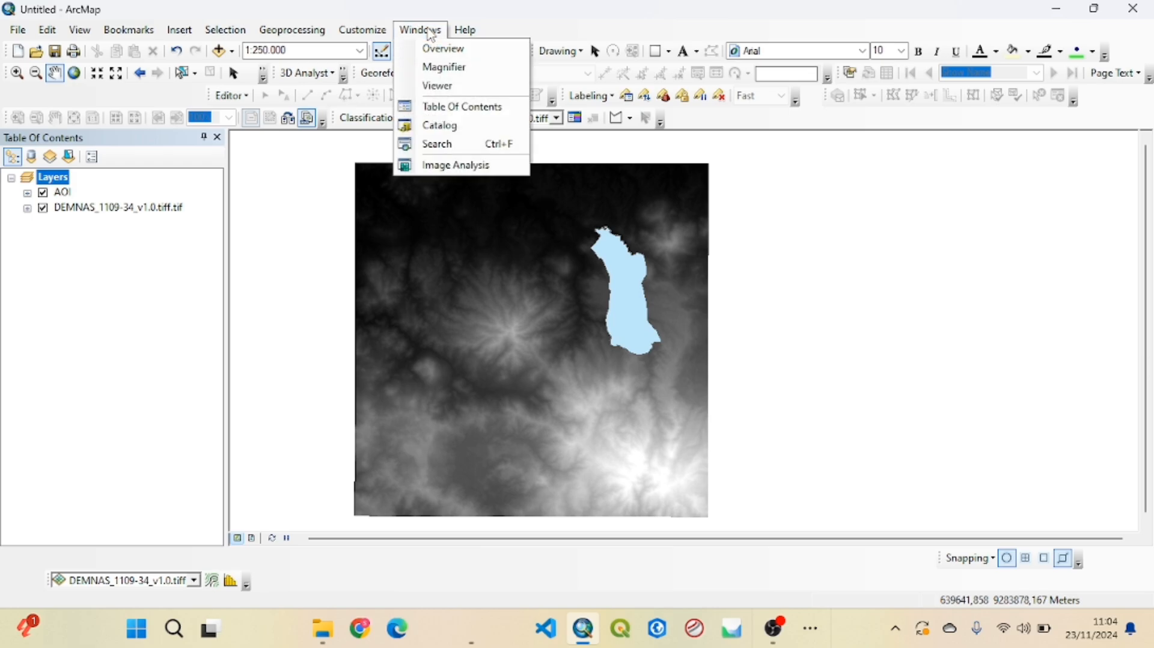
pyautogui.click(463, 167)
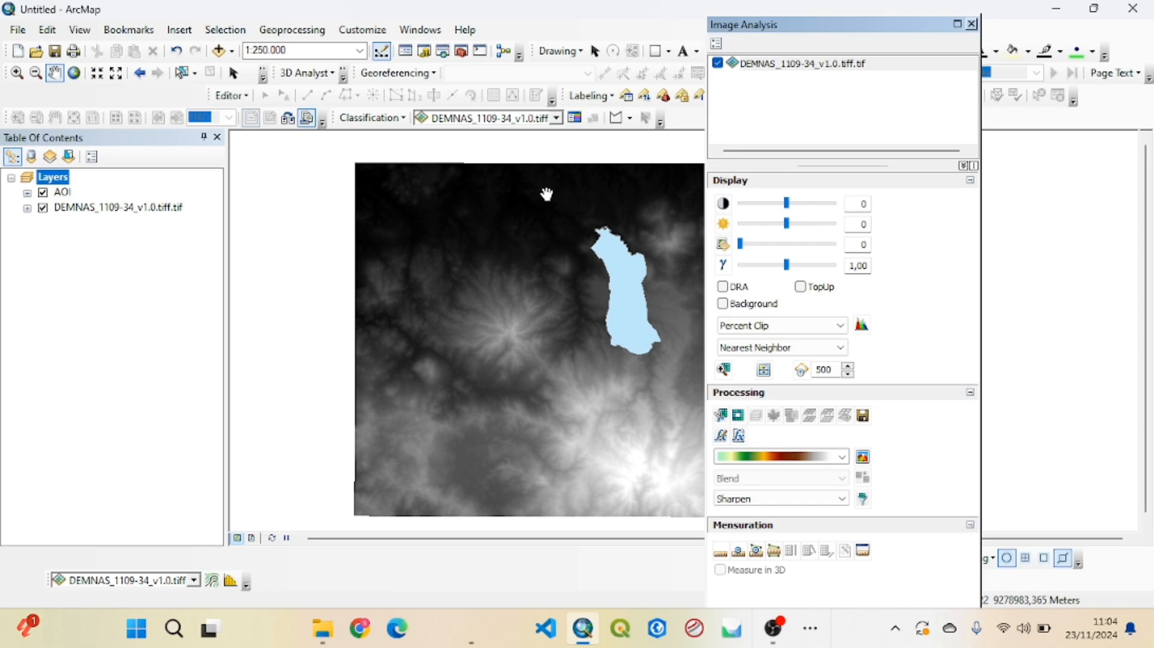
pyautogui.click(185, 77)
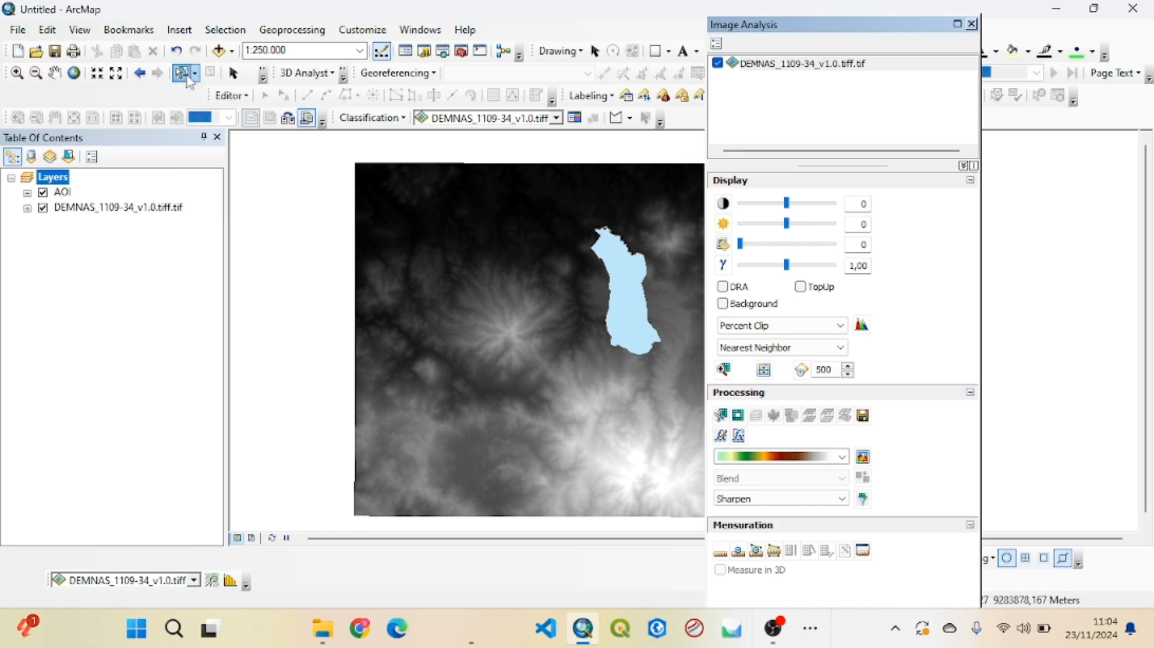
pyautogui.click(616, 253)
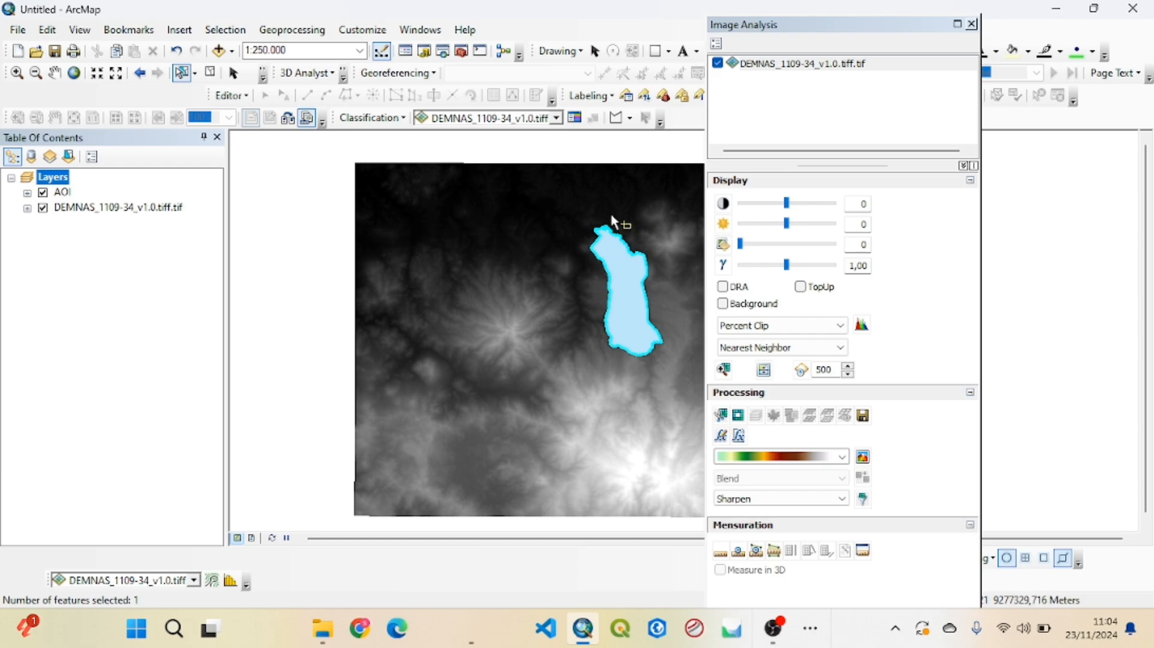
pyautogui.click(765, 69)
pyautogui.click(765, 69)
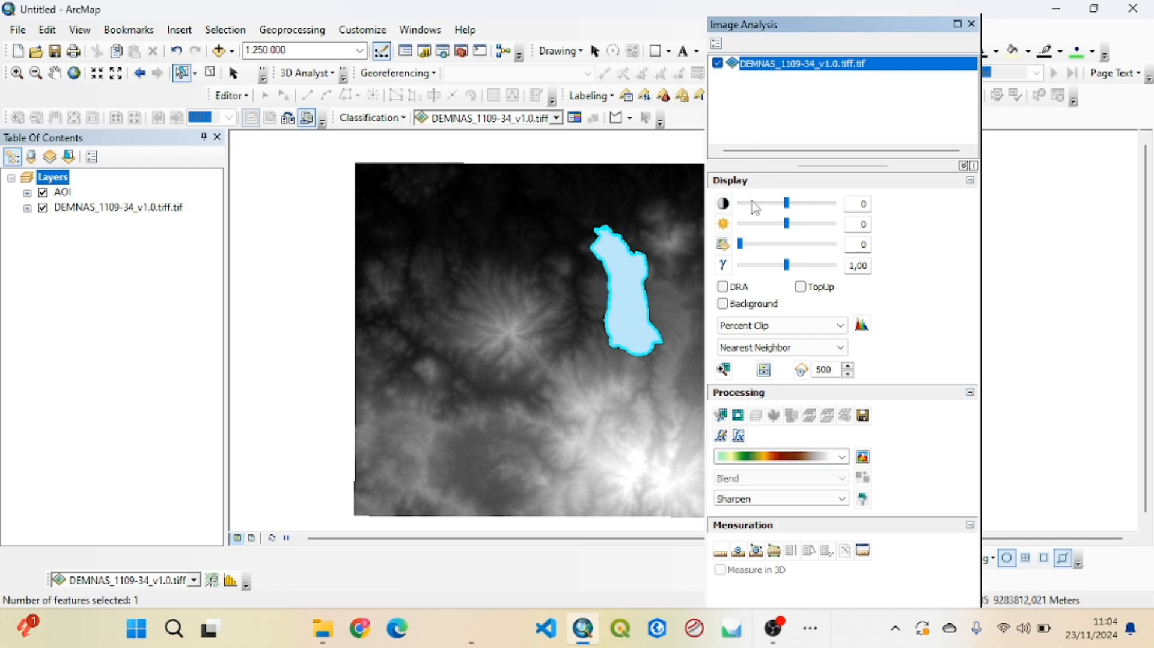
pyautogui.click(724, 415)
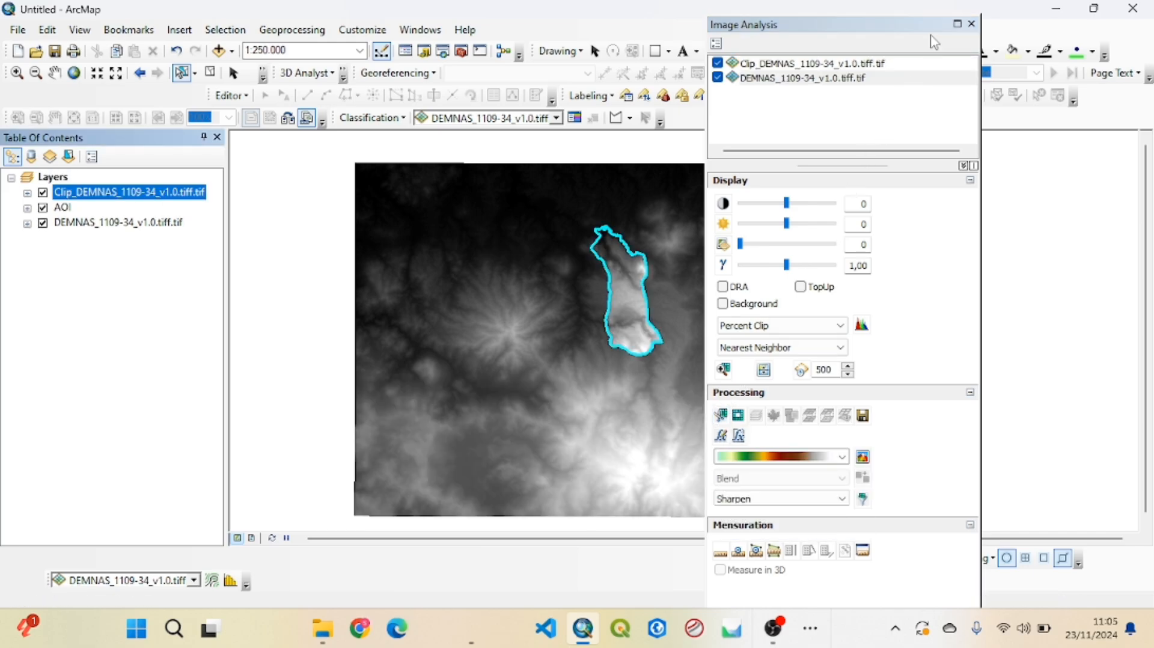
pyautogui.click(972, 24)
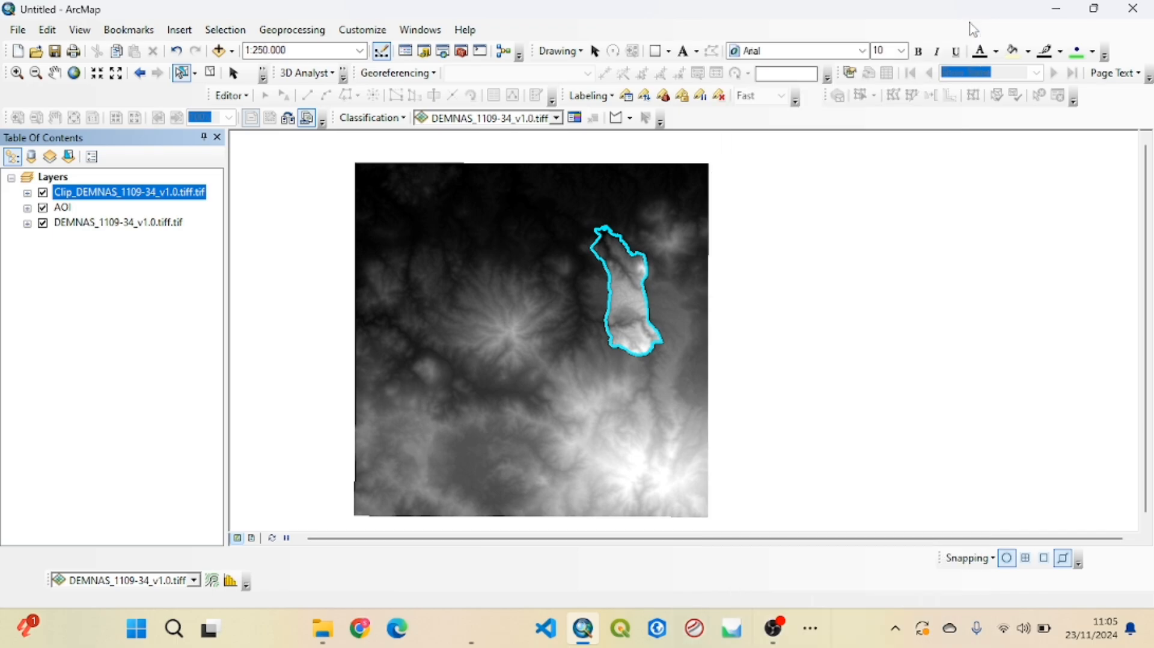
# Hide the AOI and original DEMNAS_1109-34_v1.0.tiff.tif layers, leaving the clipped DEM on display
pyautogui.click(42, 208)
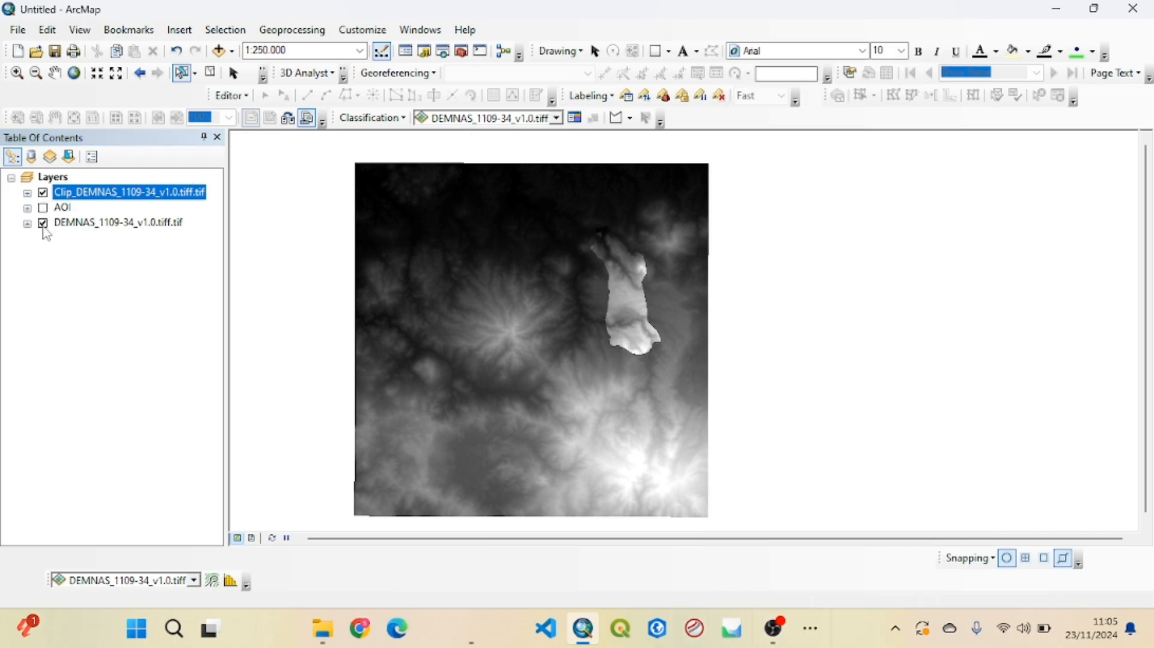
pyautogui.click(42, 223)
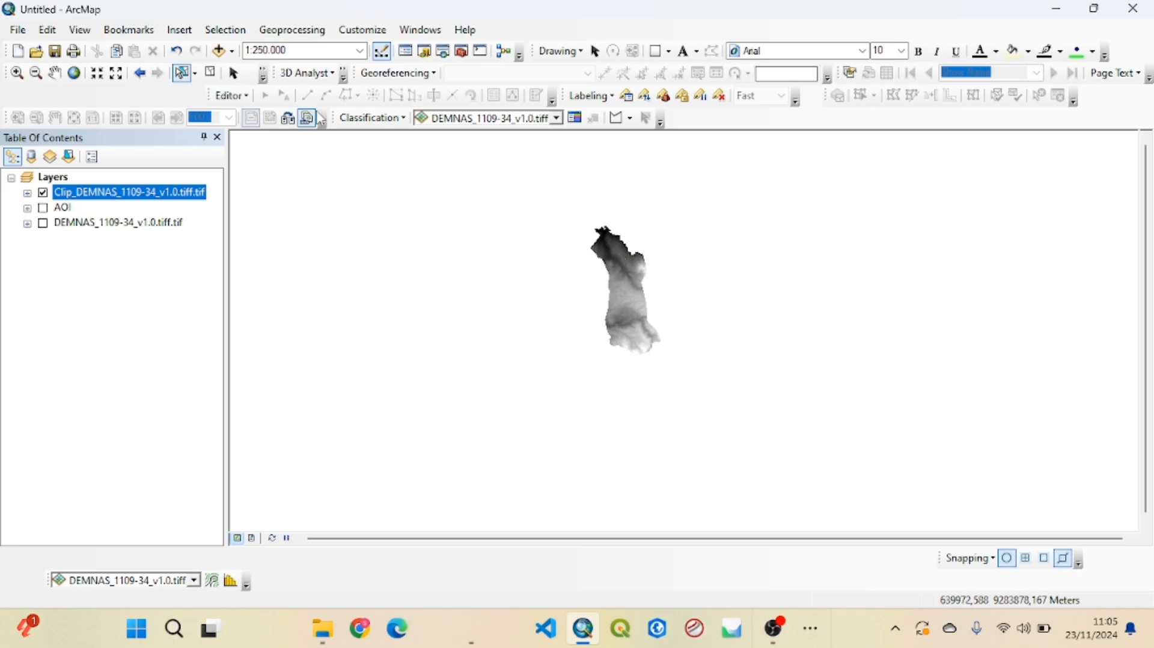
pyautogui.click(54, 73)
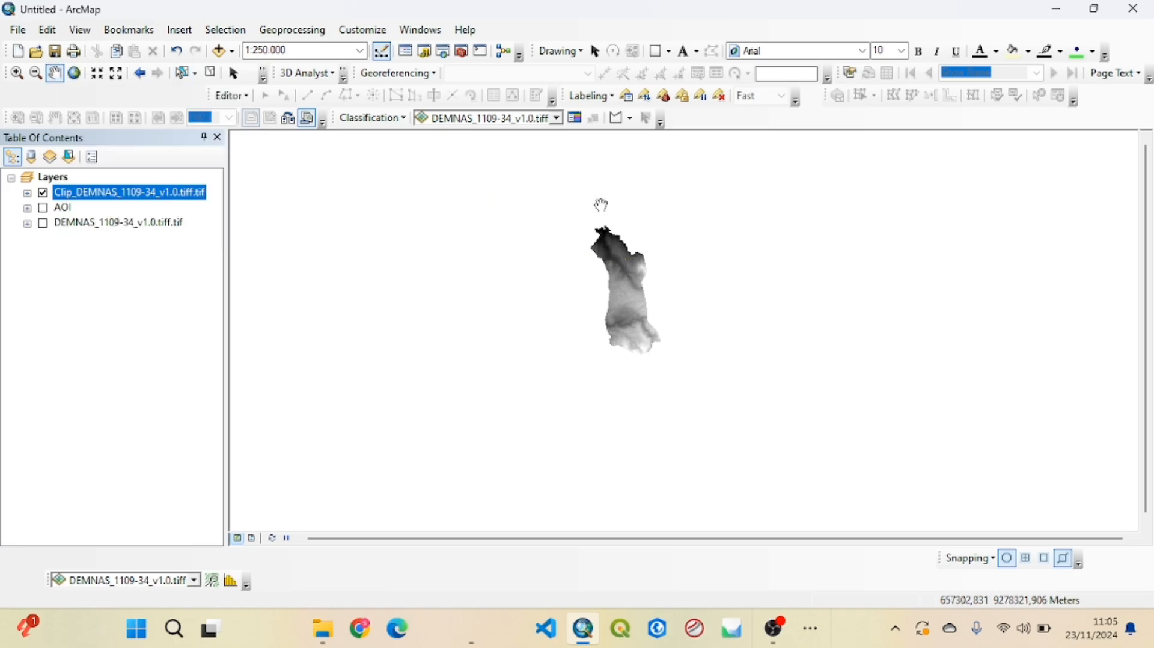
pyautogui.scroll(-3, 619, 235)
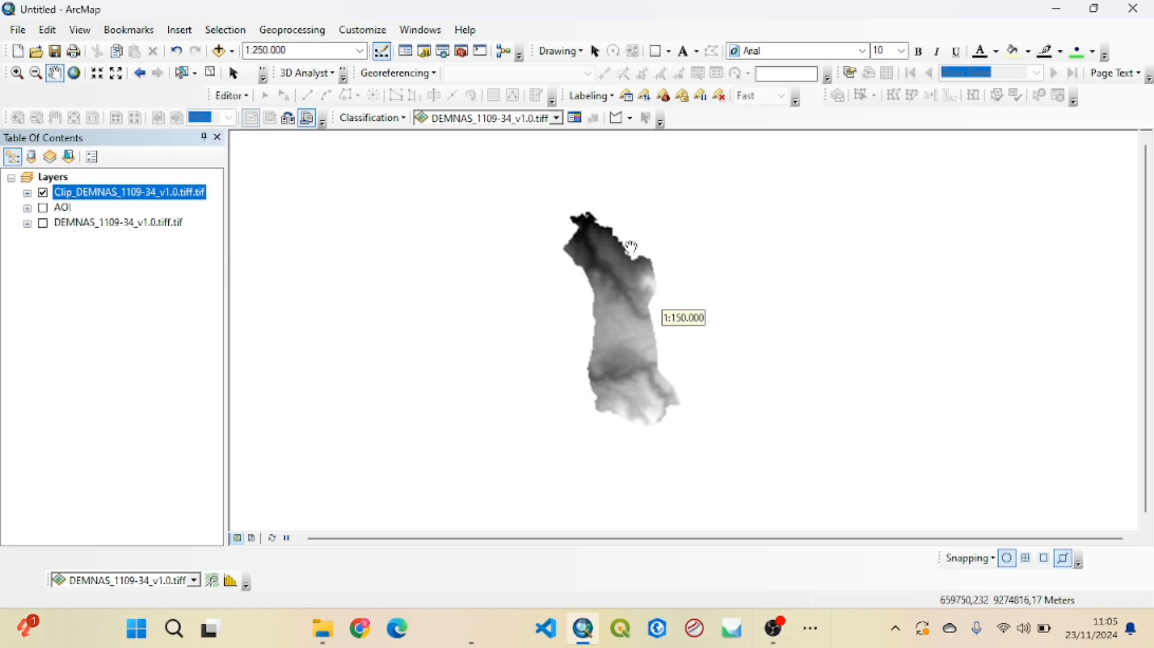
pyautogui.moveTo(552, 275); pyautogui.dragTo(540, 248)
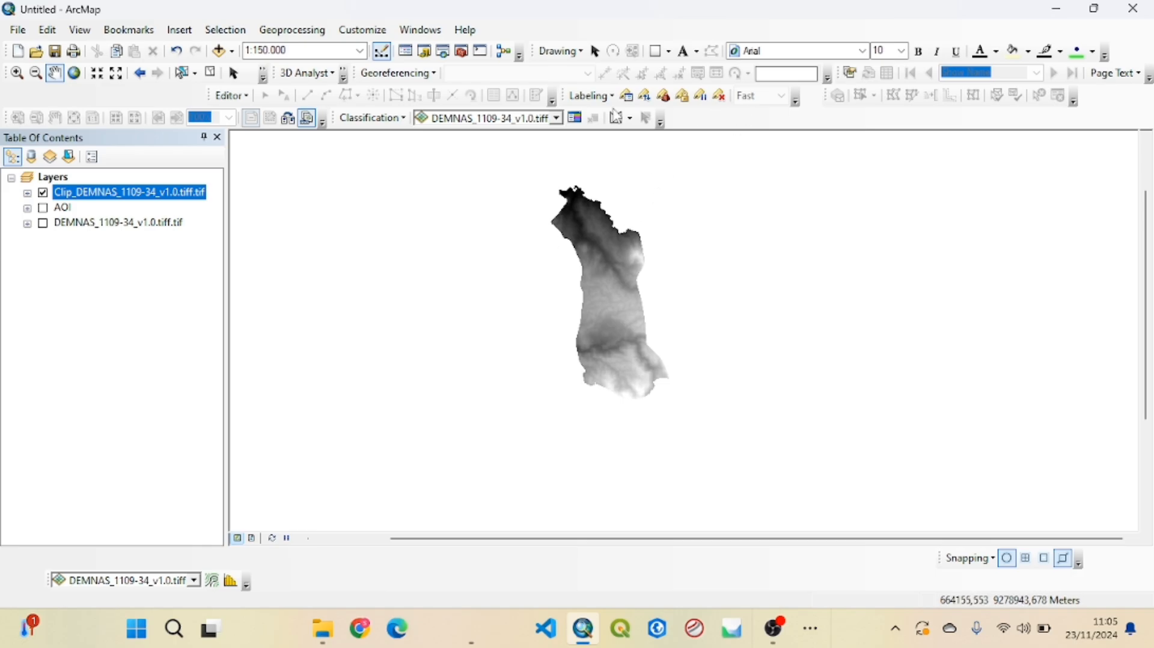
# Search for "project raster" and open the Project Raster (Data Management) tool
pyautogui.click(444, 52)
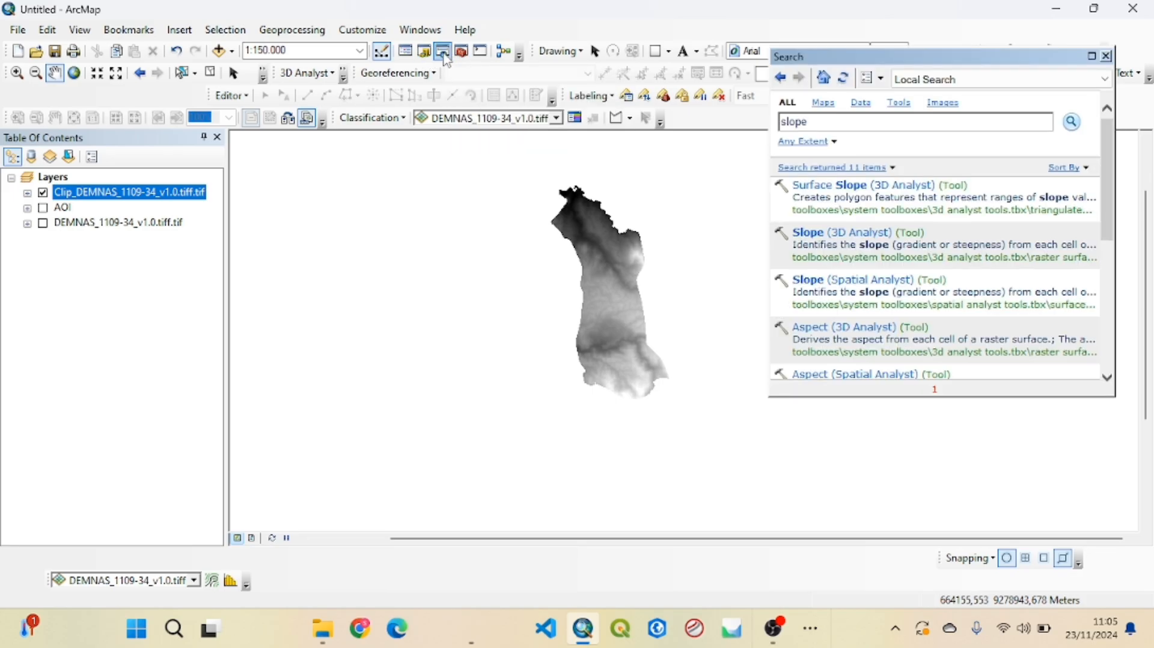
pyautogui.moveTo(825, 123); pyautogui.dragTo(781, 126)
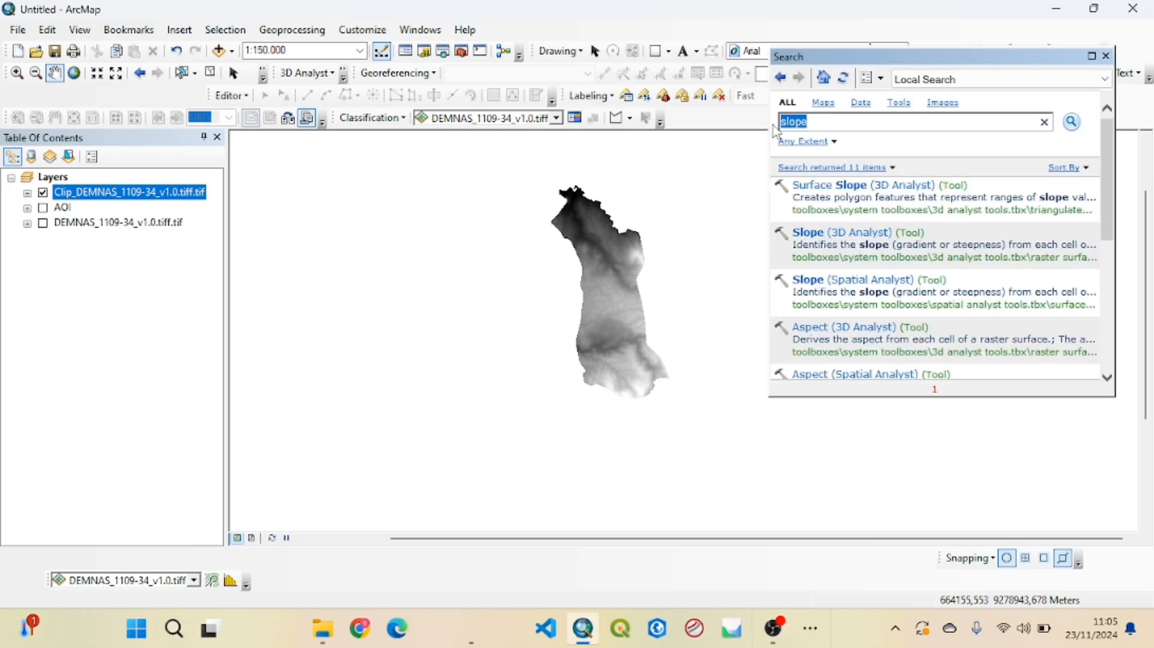
pyautogui.write('project raster')
pyautogui.press('Return')
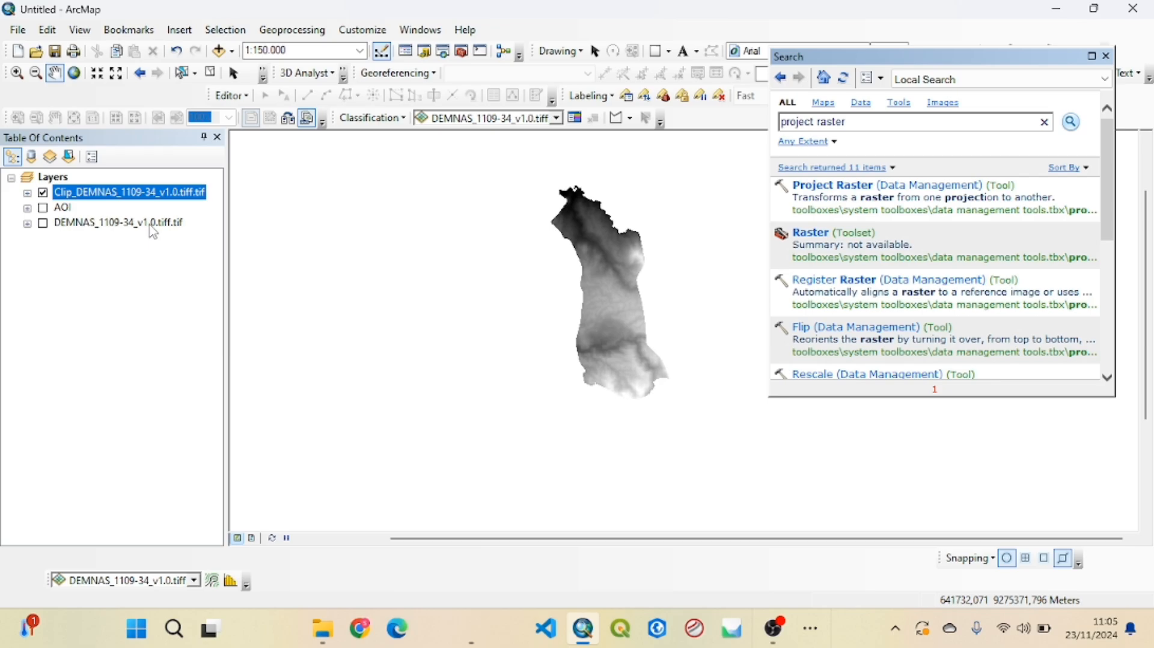
pyautogui.click(836, 186)
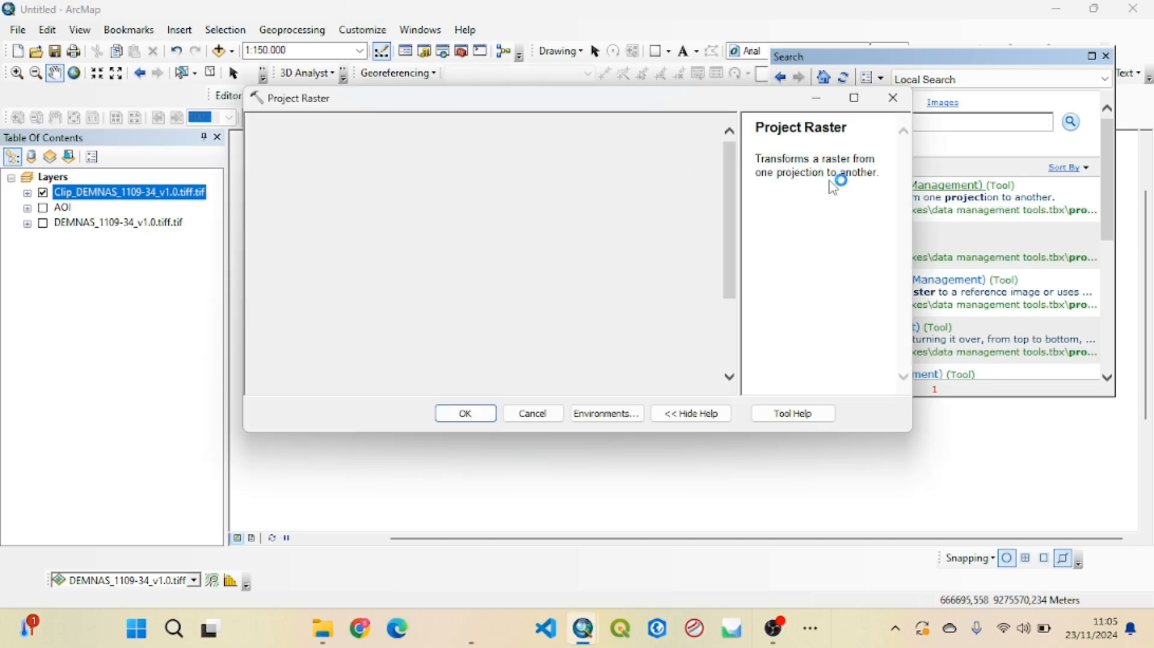
pyautogui.moveTo(611, 108); pyautogui.dragTo(634, 189)
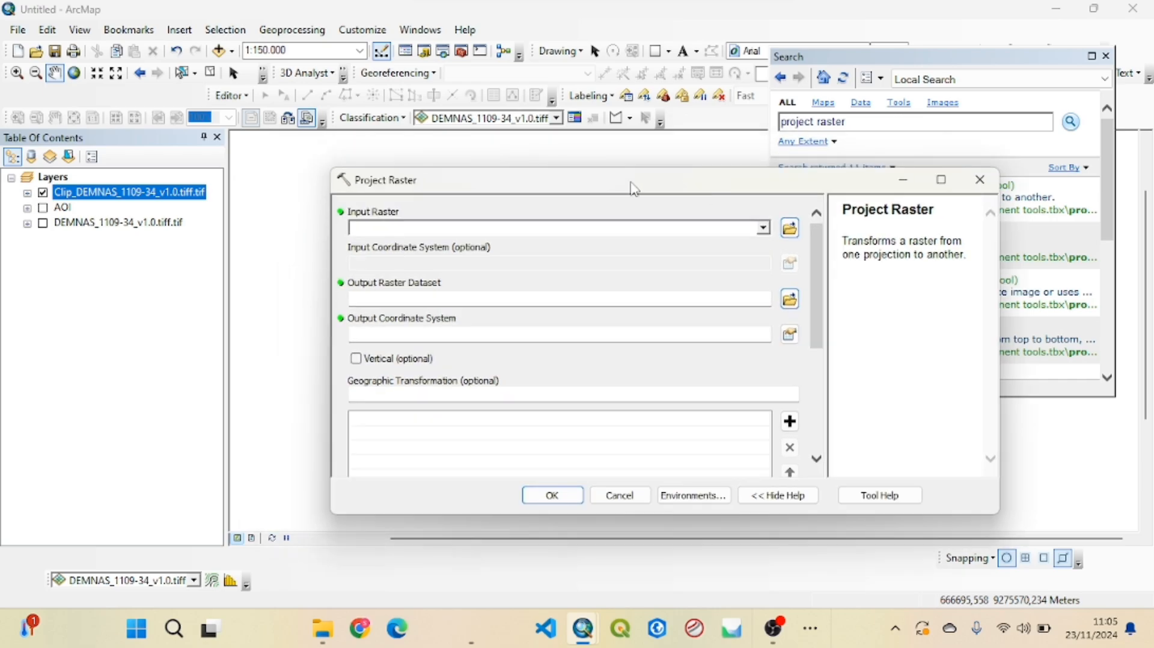
# Use Clip_DEMNAS_1109-34_v1.0.tiff.tif as the input raster and name the output dataset "project" in Default.gdb
pyautogui.moveTo(116, 194); pyautogui.dragTo(458, 228)
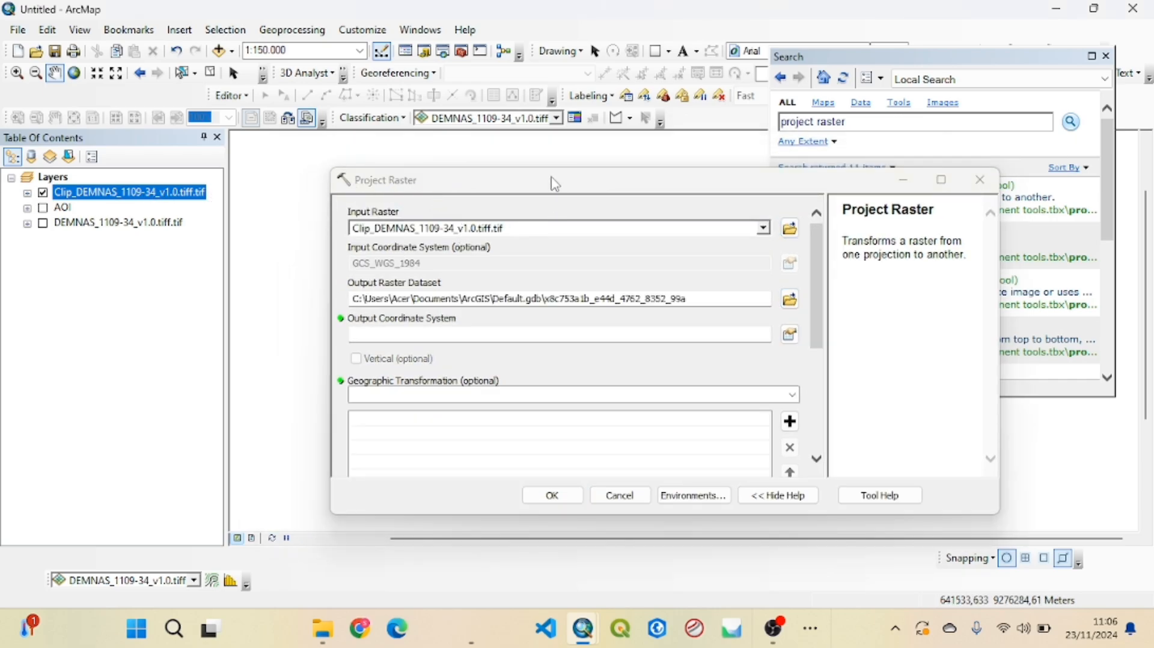
pyautogui.moveTo(549, 181); pyautogui.dragTo(485, 63)
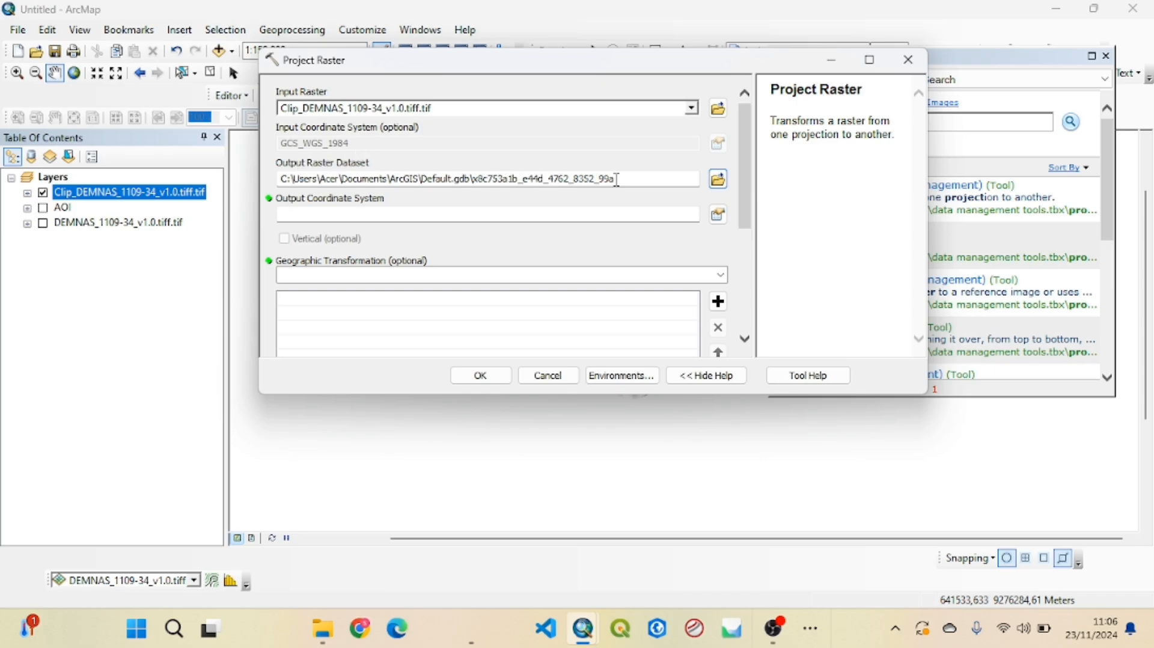
pyautogui.moveTo(618, 179); pyautogui.dragTo(473, 178)
pyautogui.write('pr')
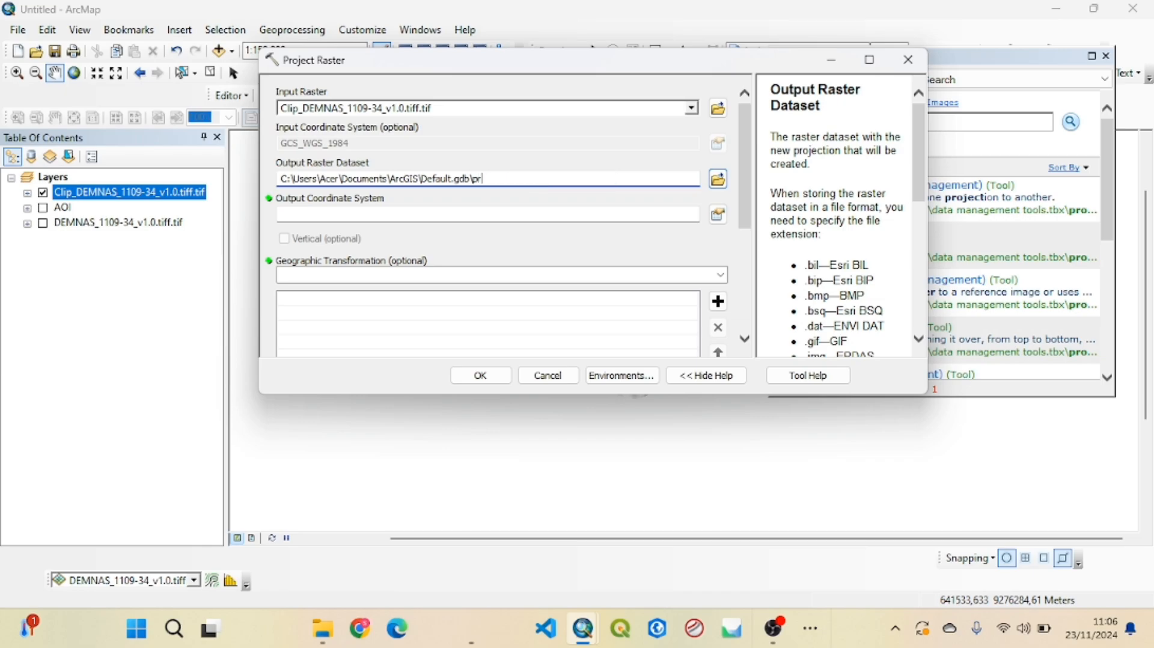
pyautogui.write('ojrct')
pyautogui.press('BackSpace')
pyautogui.press('BackSpace')
pyautogui.write('ect')
pyautogui.click(564, 137)
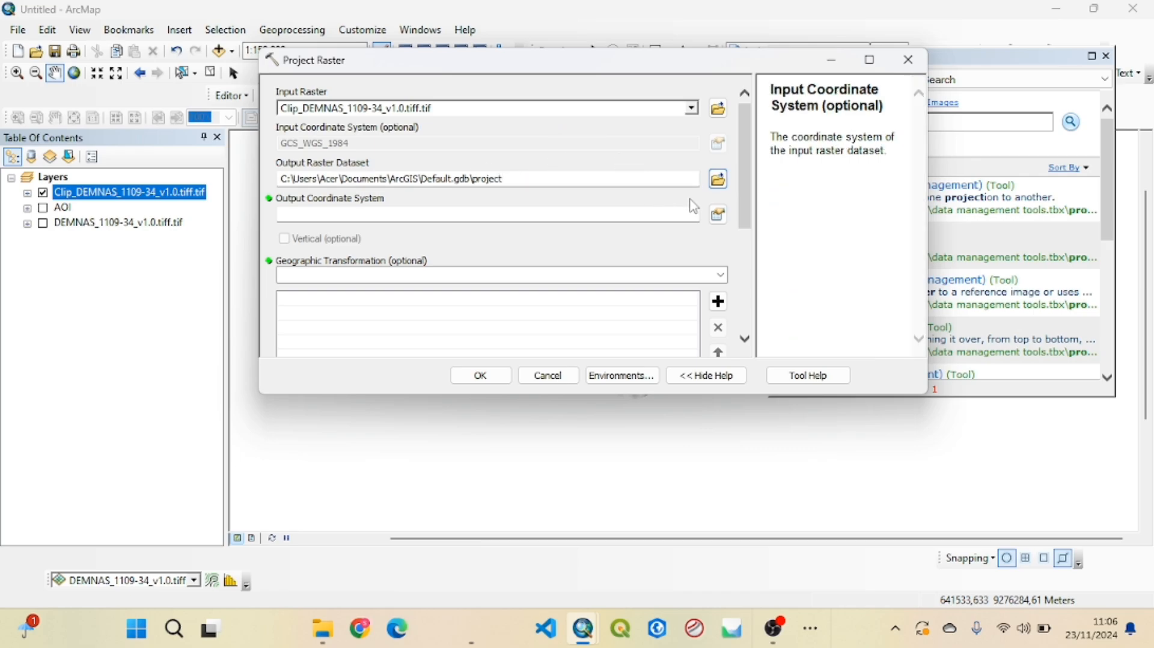
# Set the output coordinate system to WGS 1984 UTM Zone 48S and run the raster projection
pyautogui.click(719, 215)
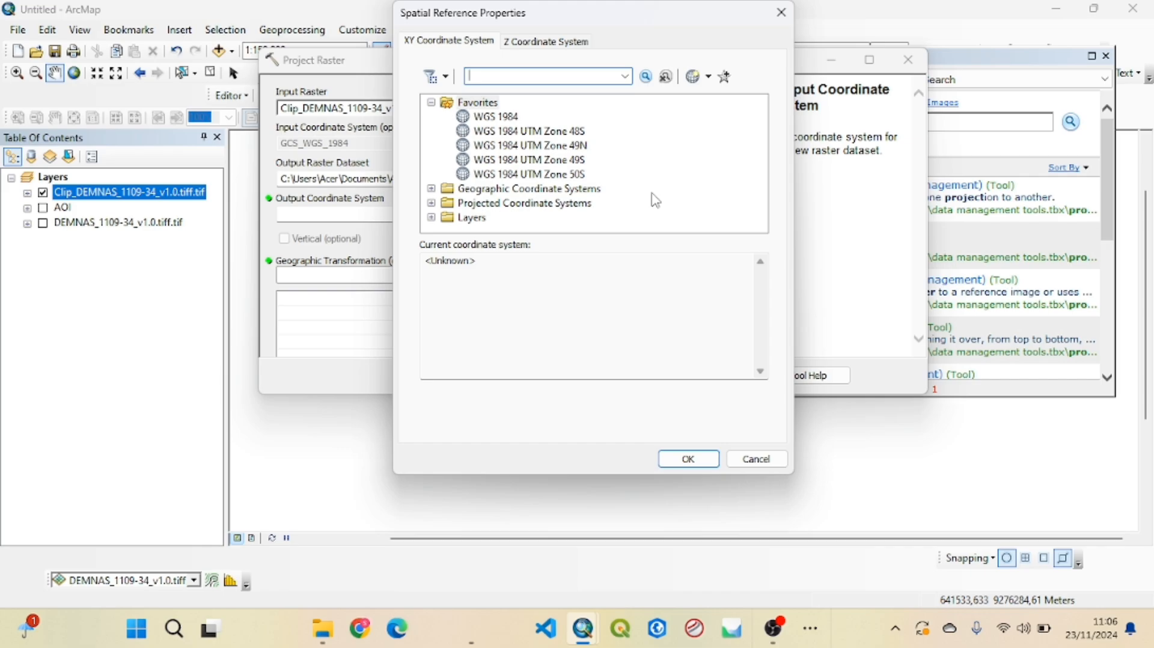
pyautogui.click(564, 131)
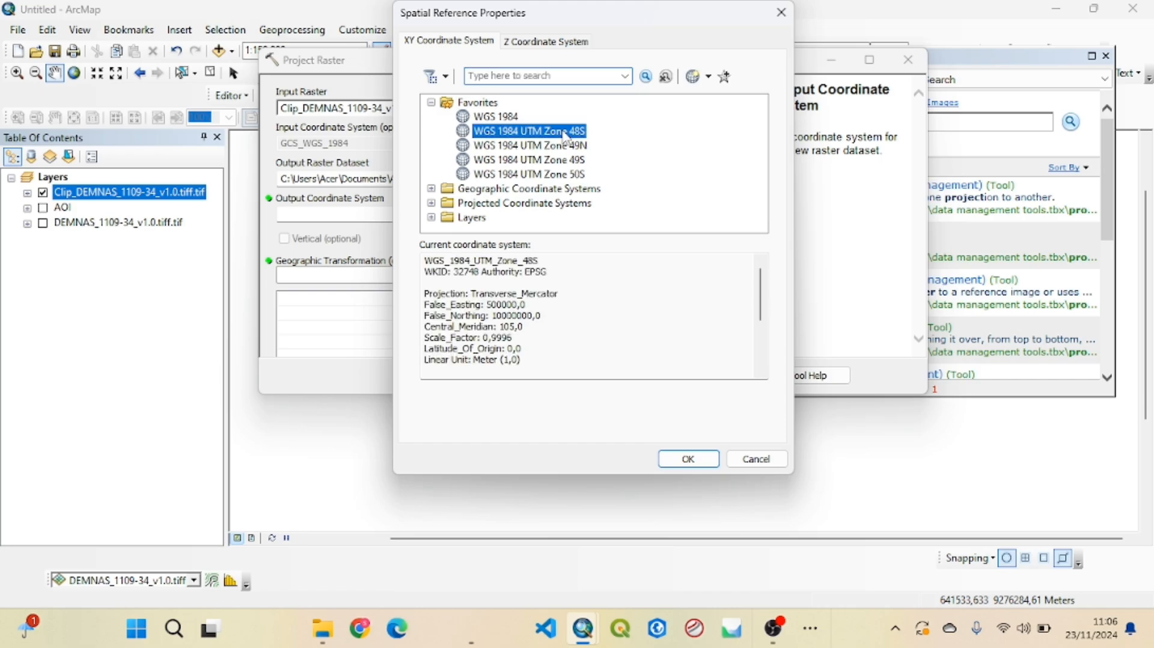
pyautogui.click(430, 203)
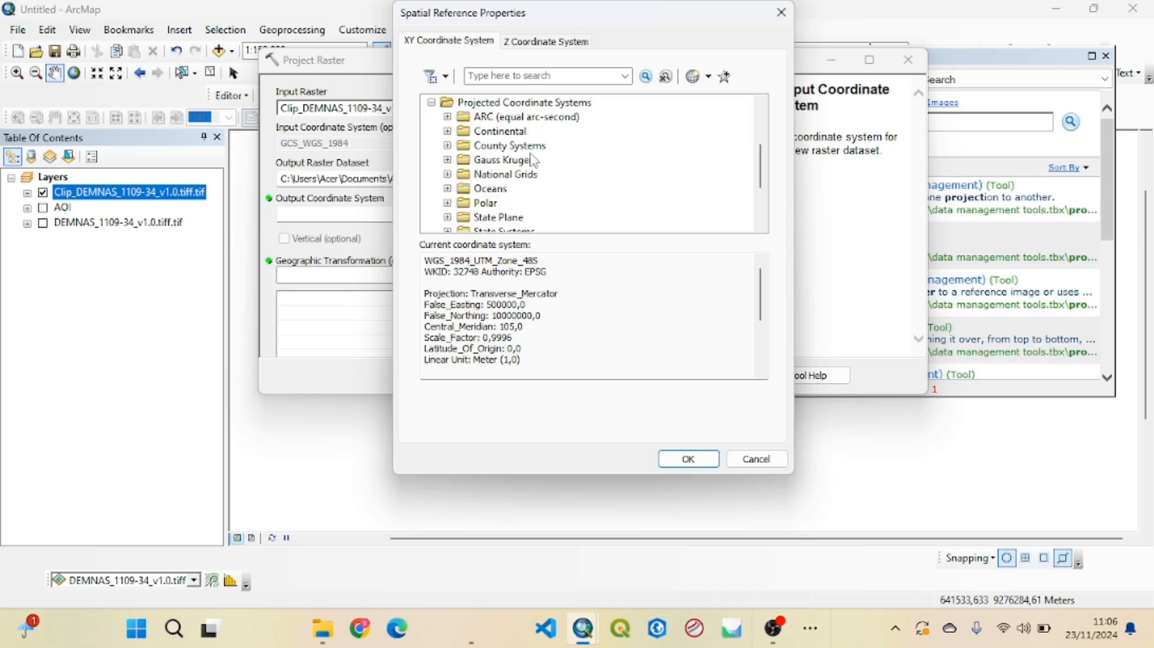
pyautogui.scroll(-2, 523, 161)
pyautogui.click(448, 175)
pyautogui.scroll(-5, 521, 156)
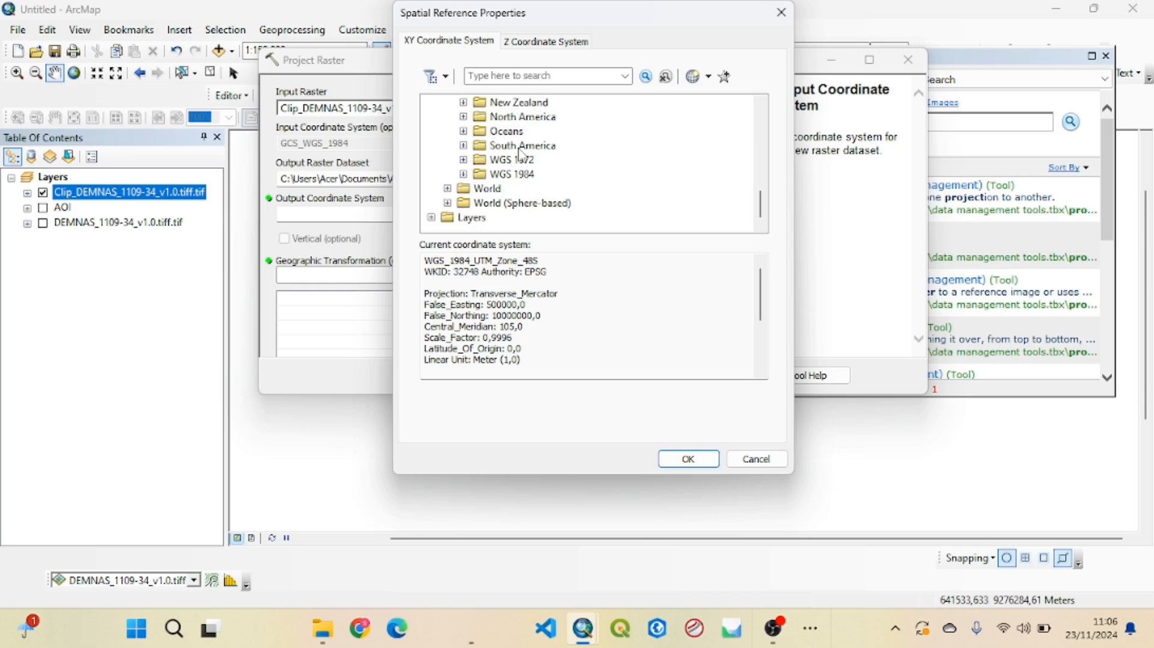
pyautogui.click(463, 175)
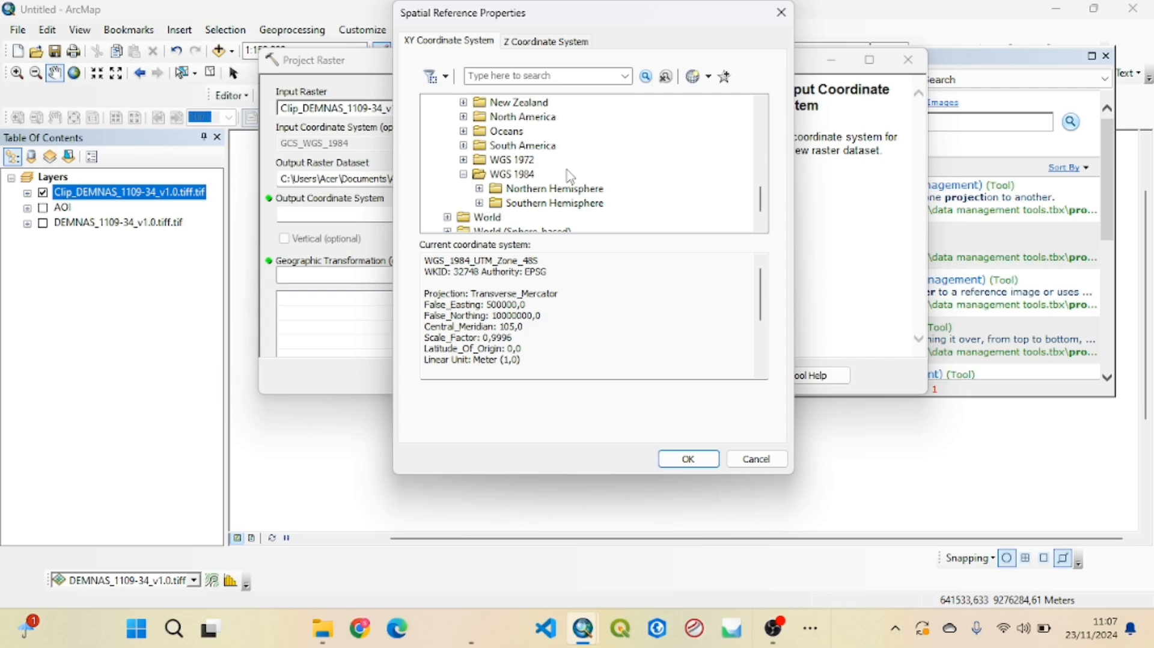
pyautogui.click(479, 204)
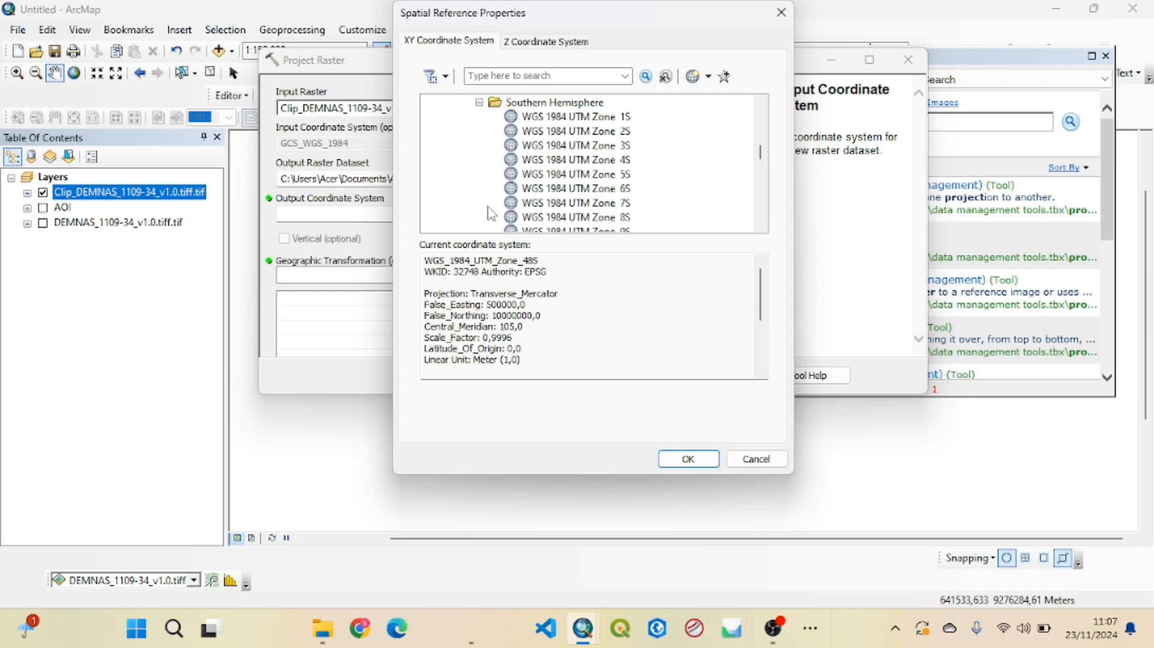
pyautogui.scroll(-15, 565, 197)
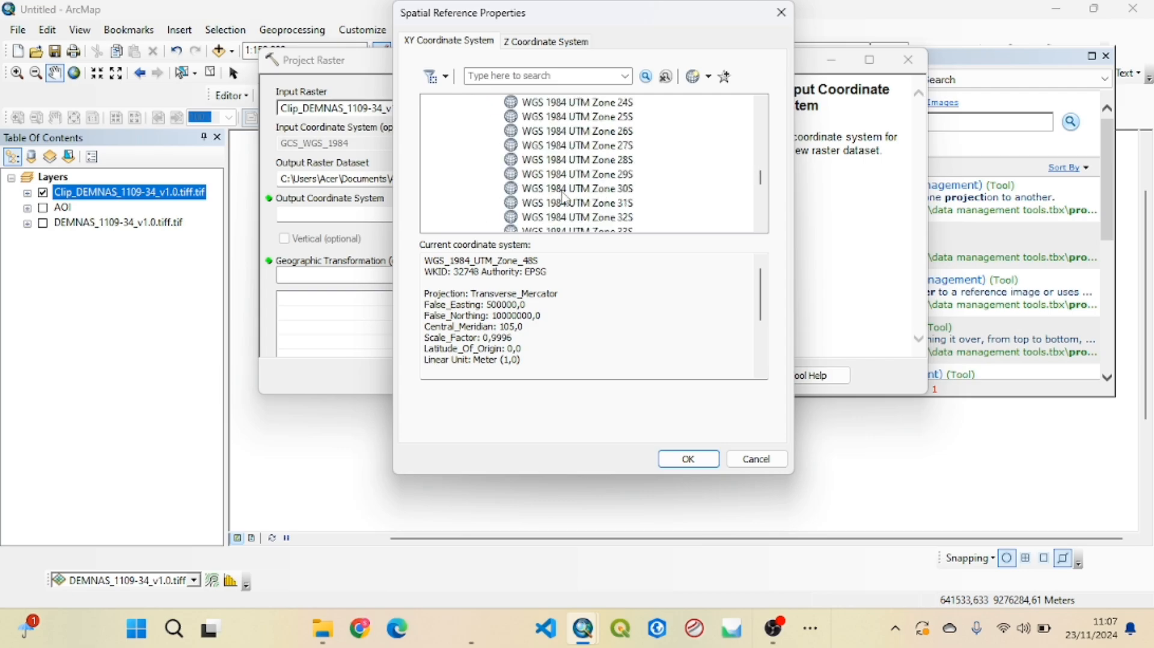
pyautogui.click(609, 146)
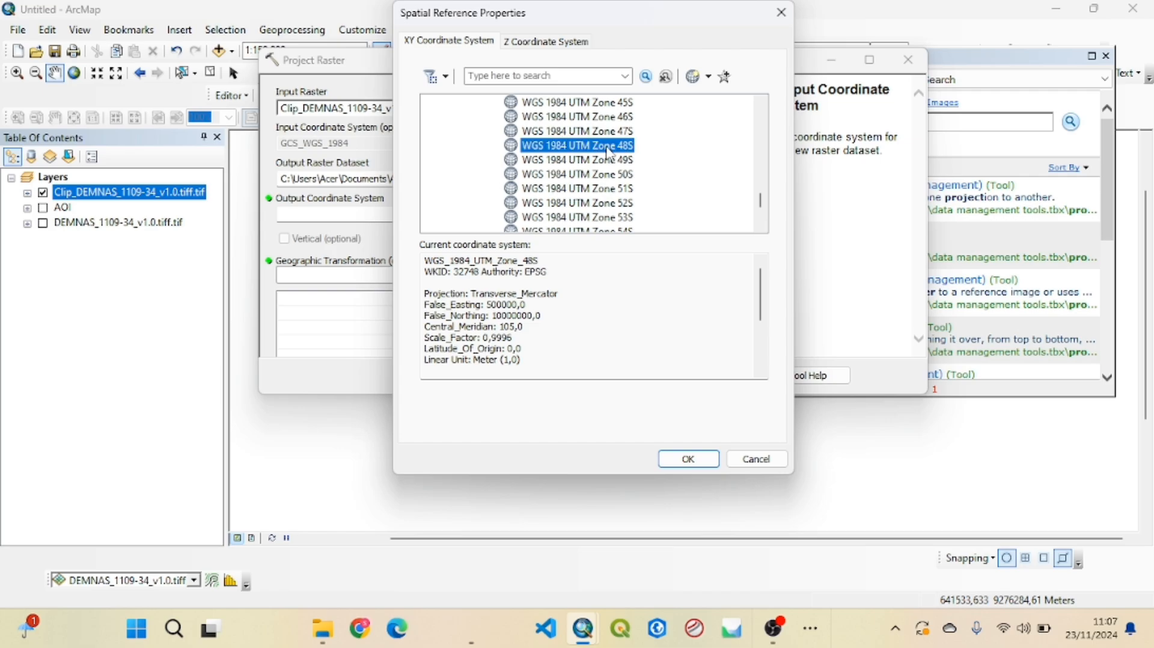
pyautogui.click(690, 459)
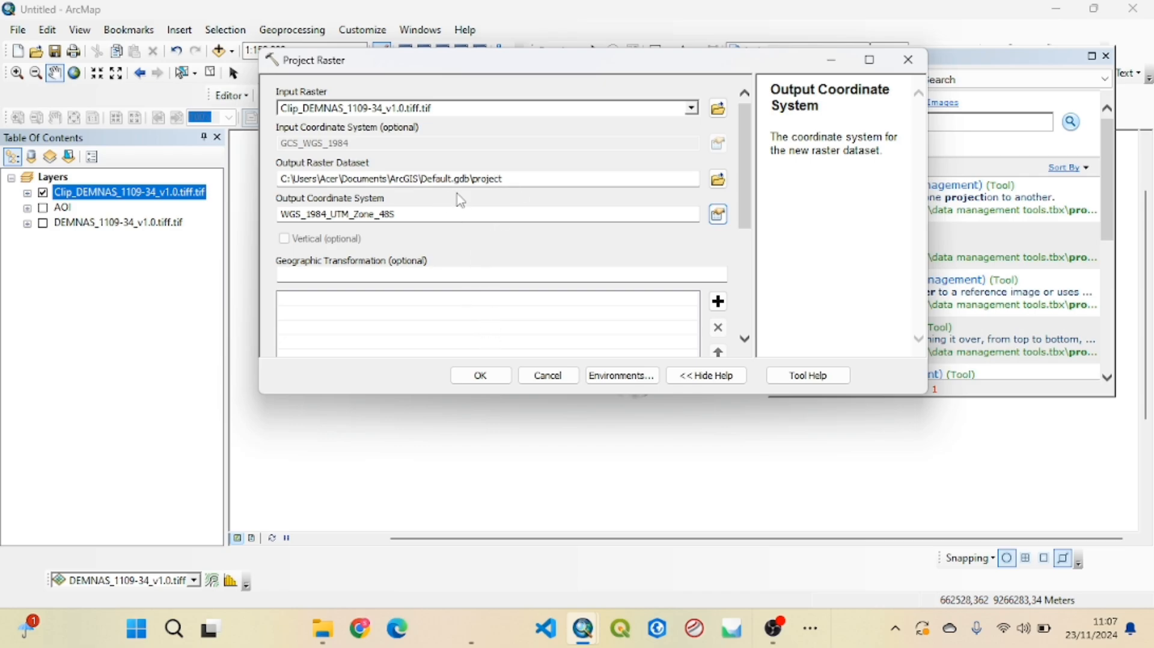
pyautogui.click(492, 378)
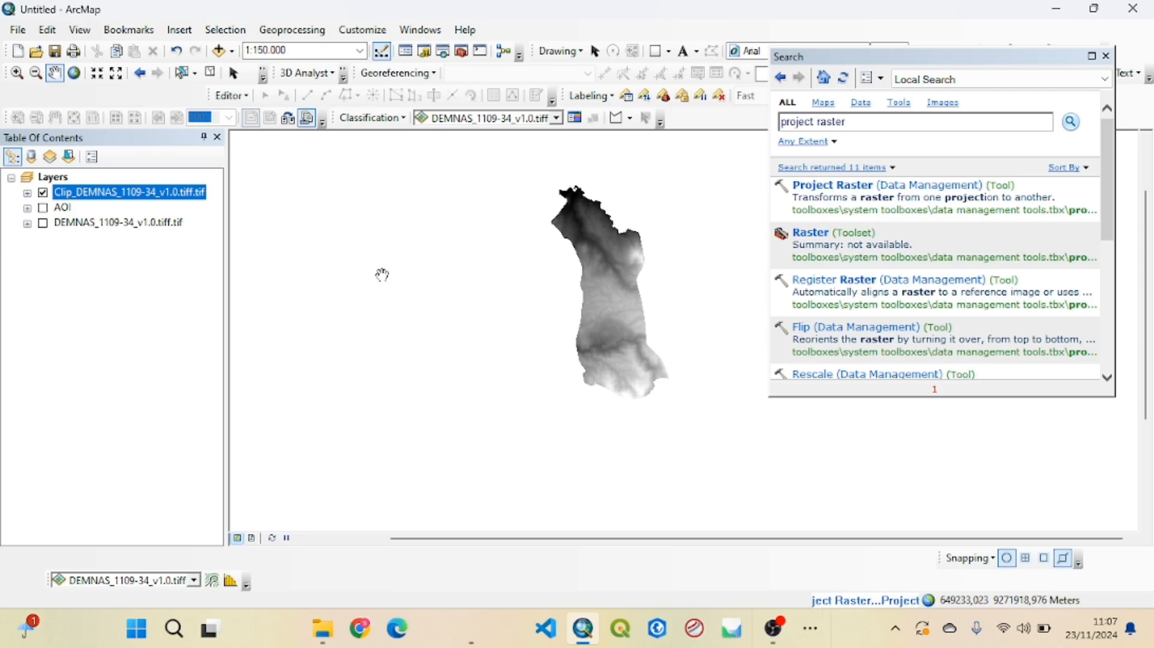
# Hide the unprojected clipped DEM layer so that only the projected raster is displayed
pyautogui.moveTo(933, 56); pyautogui.dragTo(851, 47)
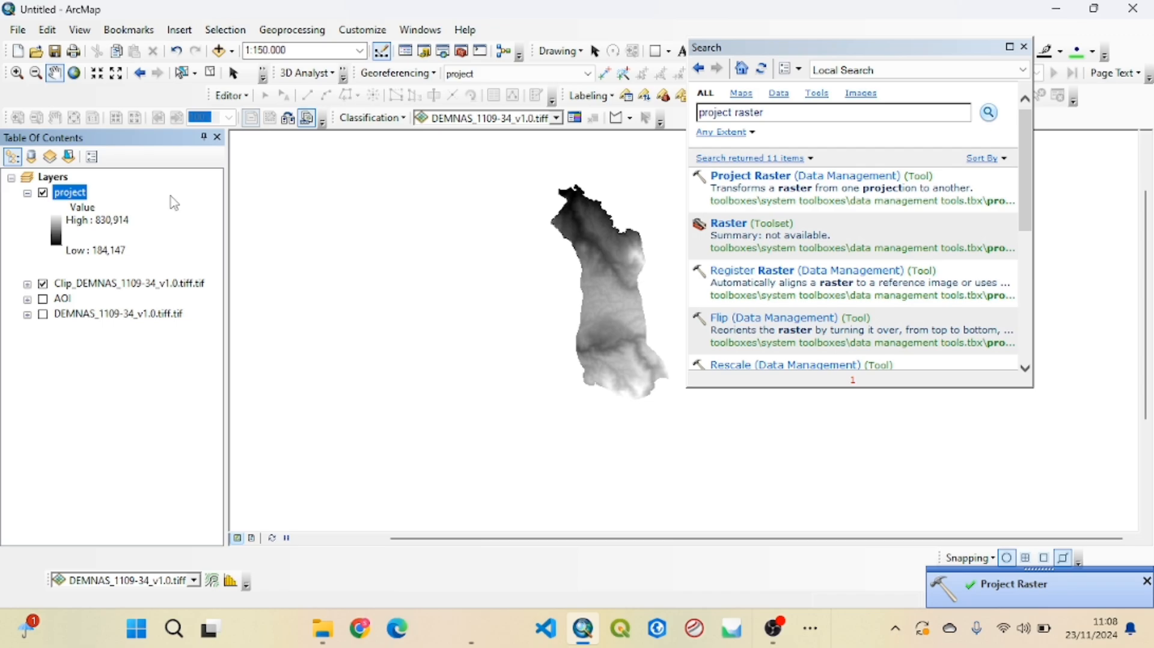
pyautogui.click(42, 285)
pyautogui.click(43, 299)
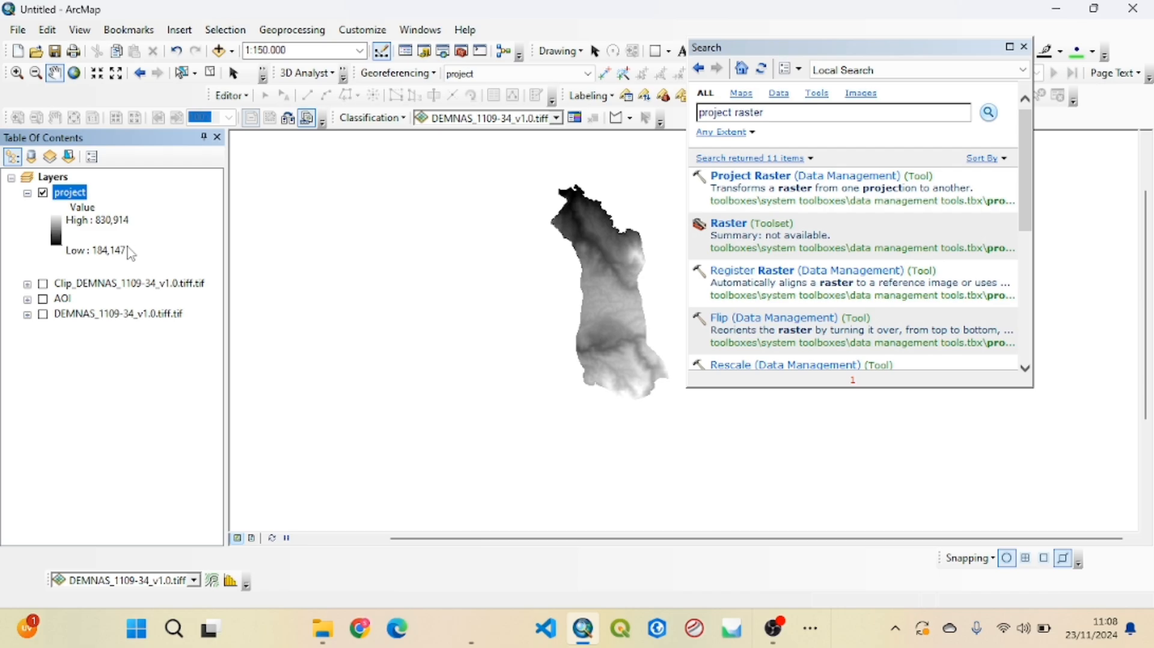
# Search for "slope" and open the Slope (Spatial Analyst) tool
pyautogui.moveTo(773, 113); pyautogui.dragTo(697, 123)
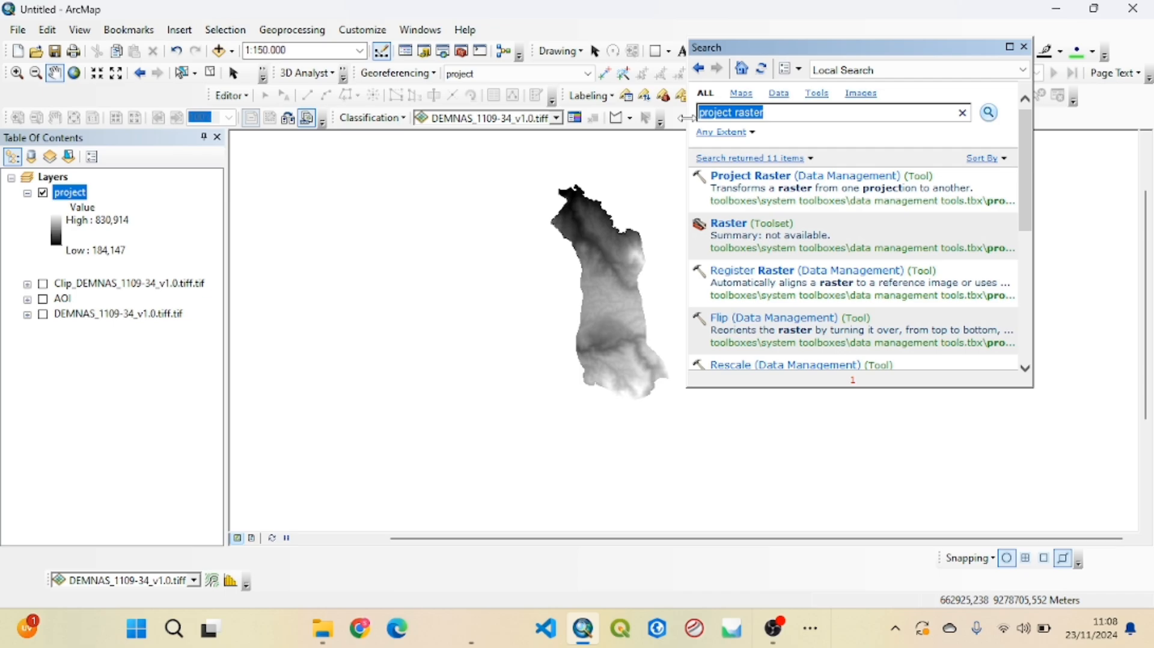
pyautogui.write('slope')
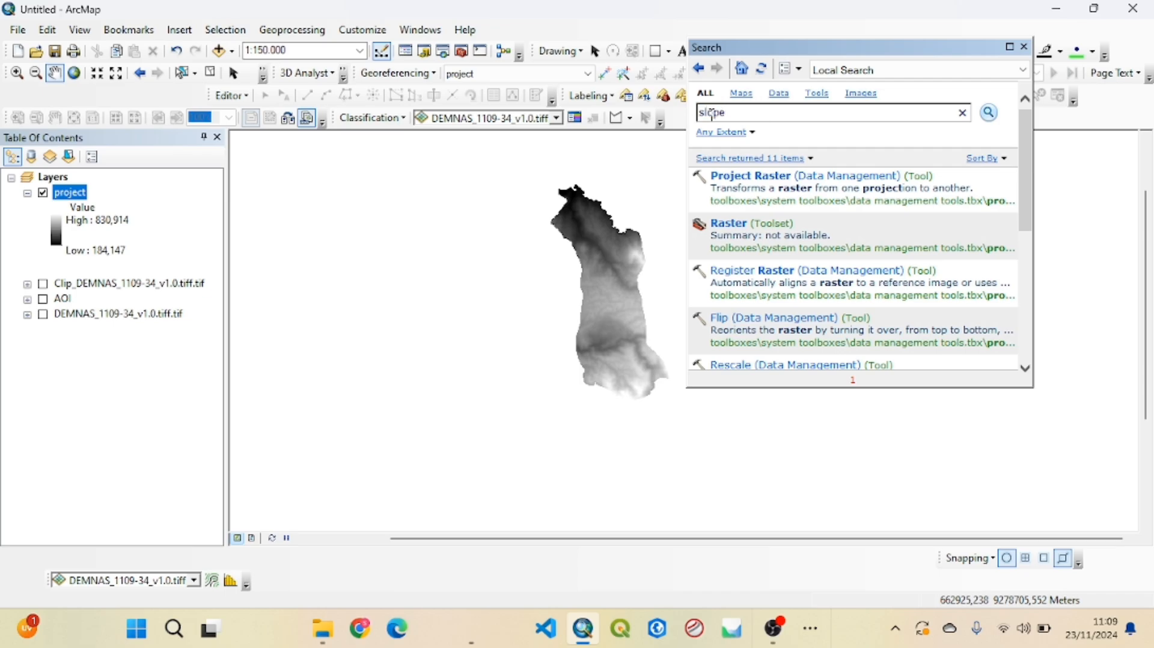
pyautogui.click(991, 114)
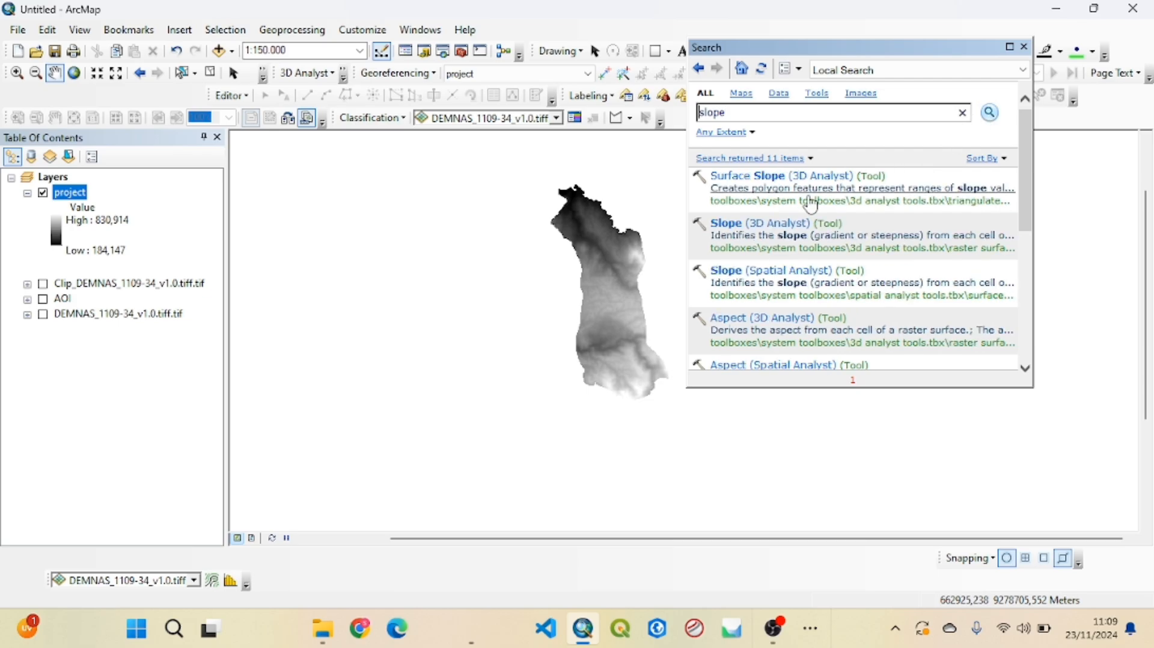
pyautogui.click(769, 271)
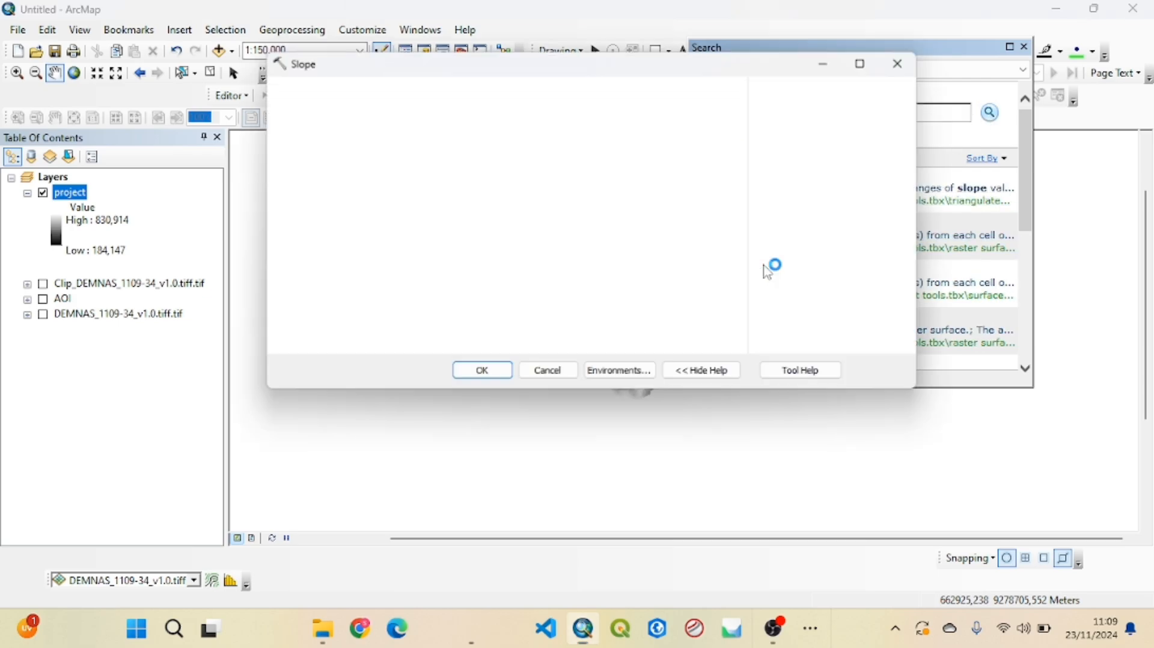
# Calculate slope from the project raster with PERCENT_RISE as output measurement and the PLANAR method
pyautogui.moveTo(71, 194); pyautogui.dragTo(353, 108)
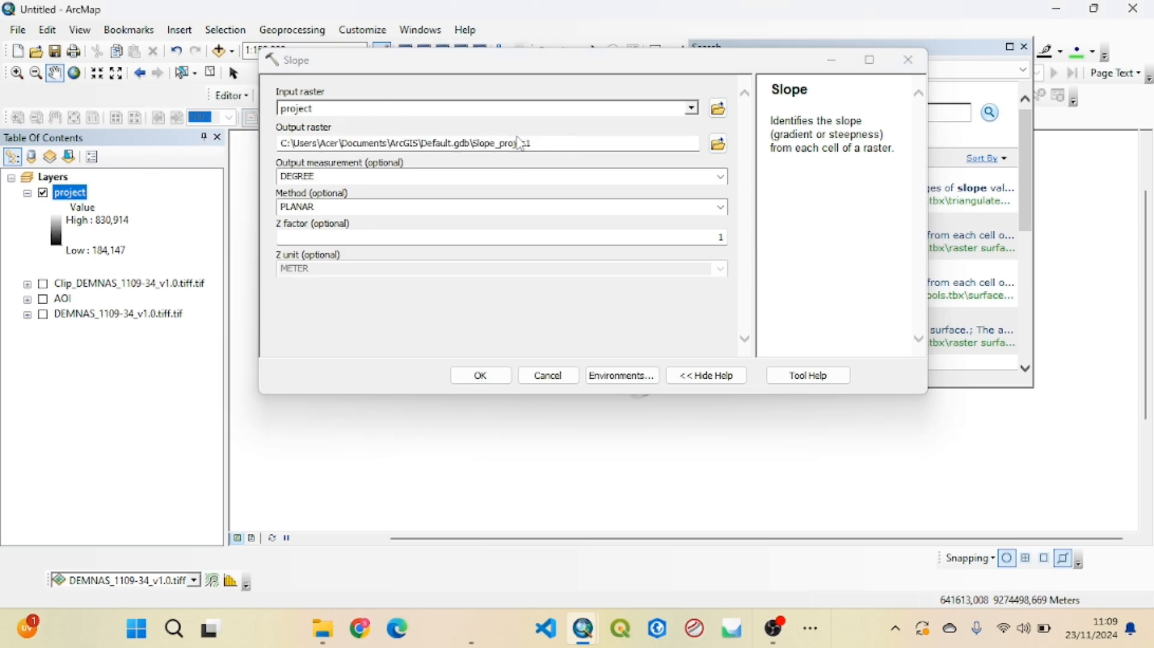
pyautogui.click(721, 177)
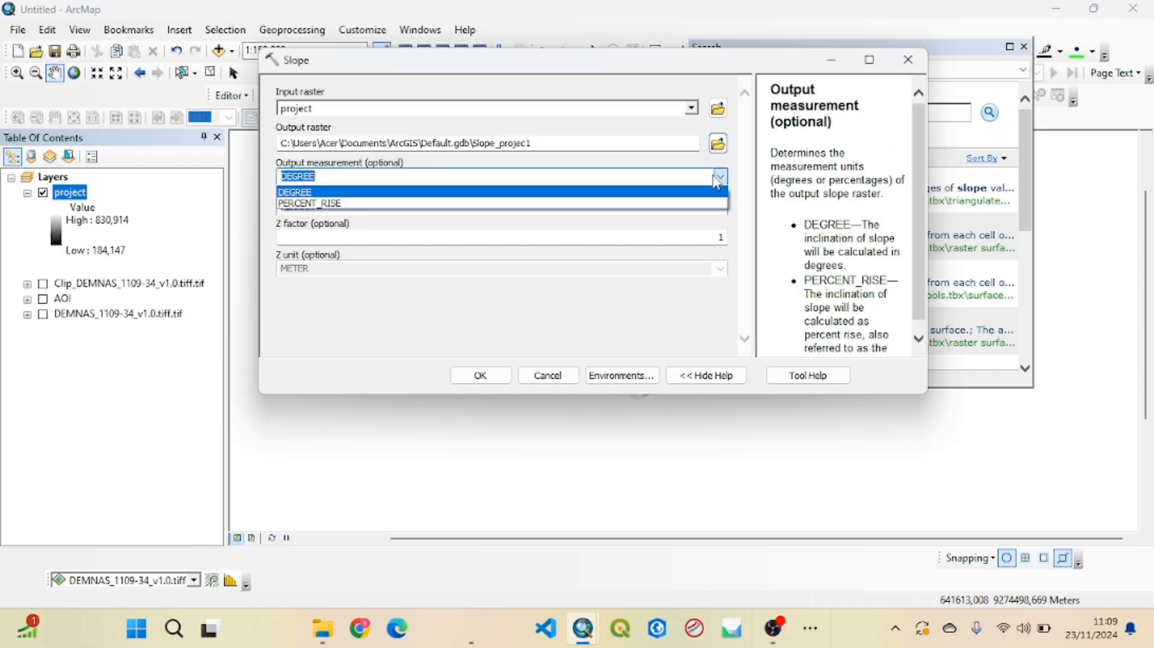
pyautogui.click(399, 204)
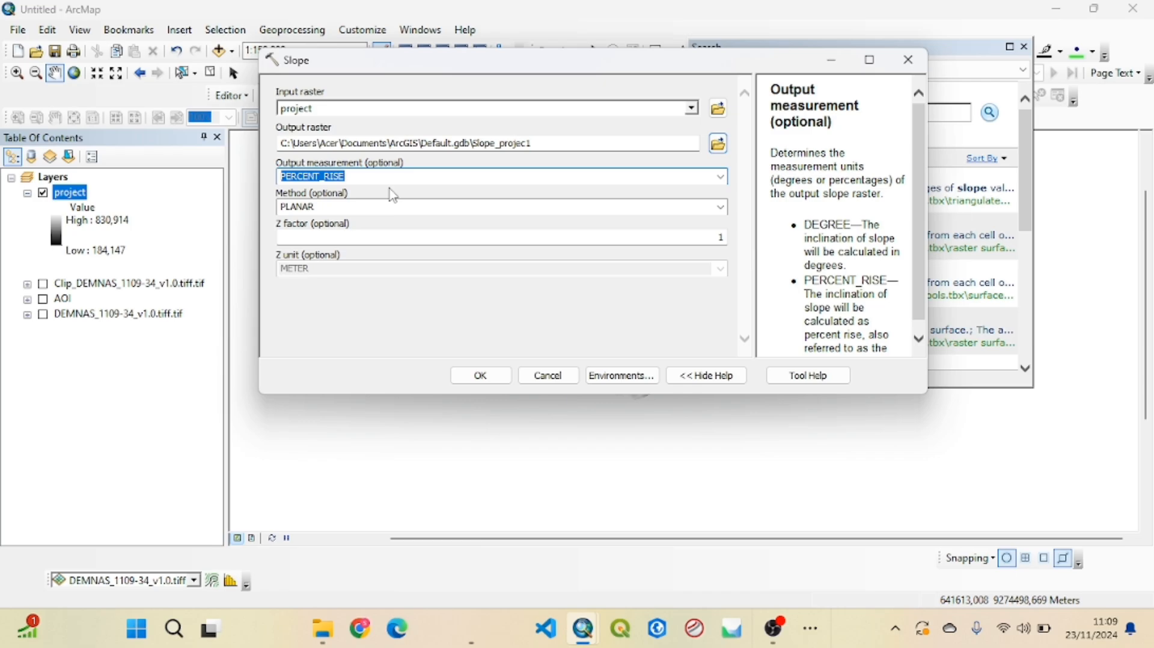
pyautogui.click(389, 188)
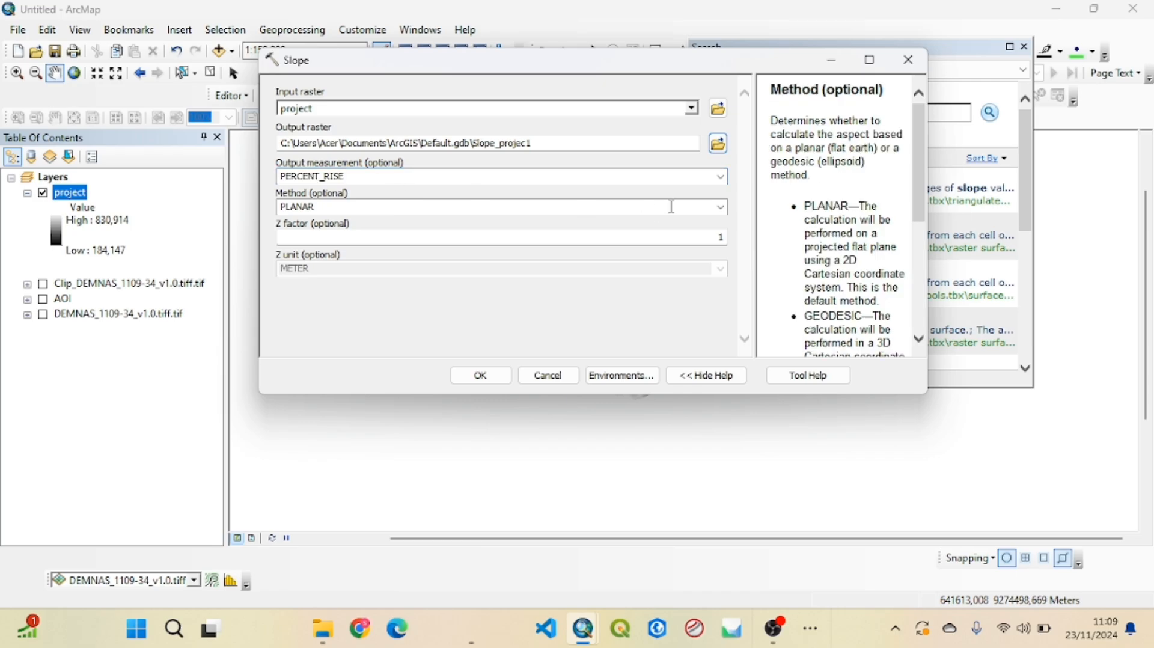
pyautogui.click(493, 377)
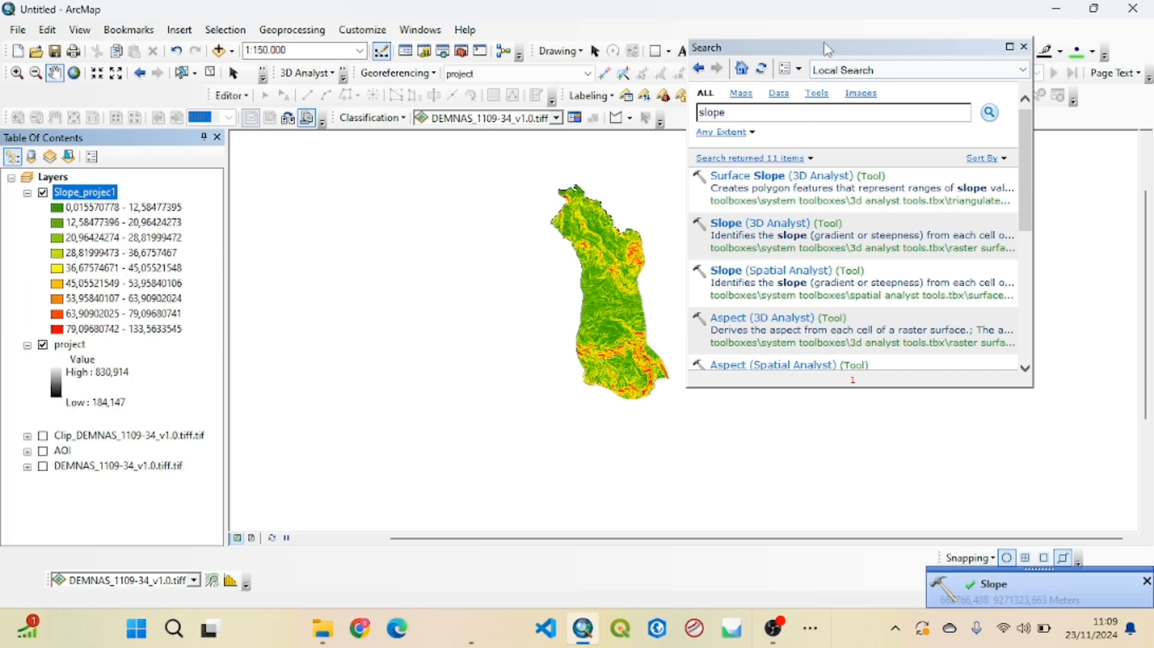
# Move the search window off the map, then hide the project layer and collapse its legend
pyautogui.moveTo(825, 46); pyautogui.dragTo(893, 50)
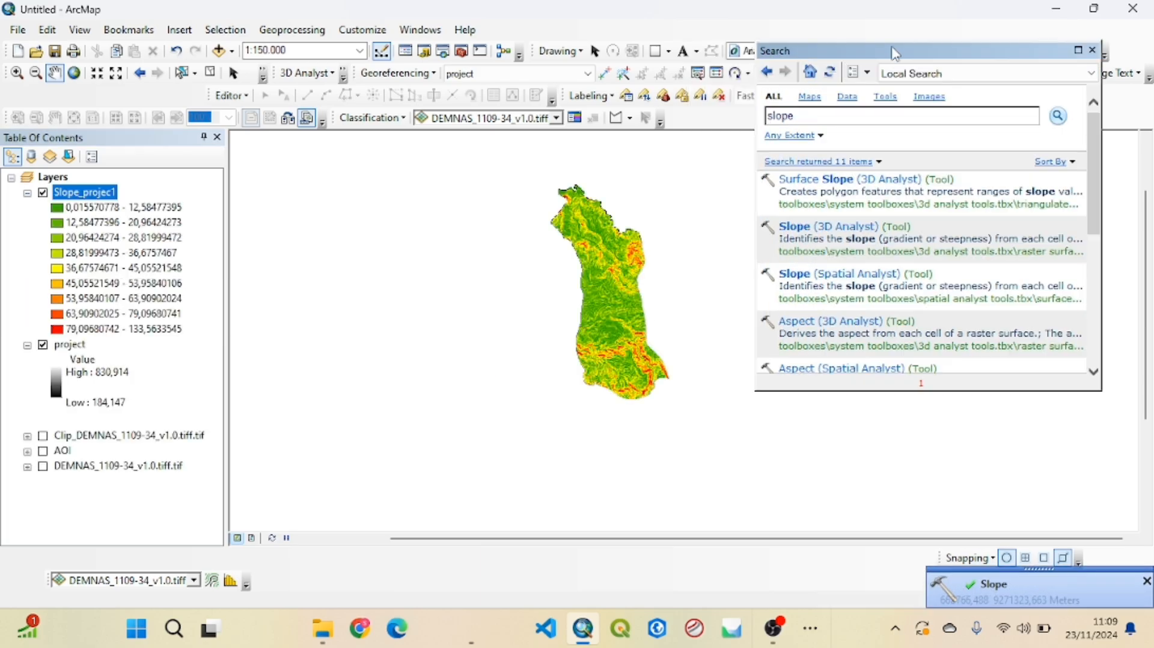
pyautogui.click(42, 346)
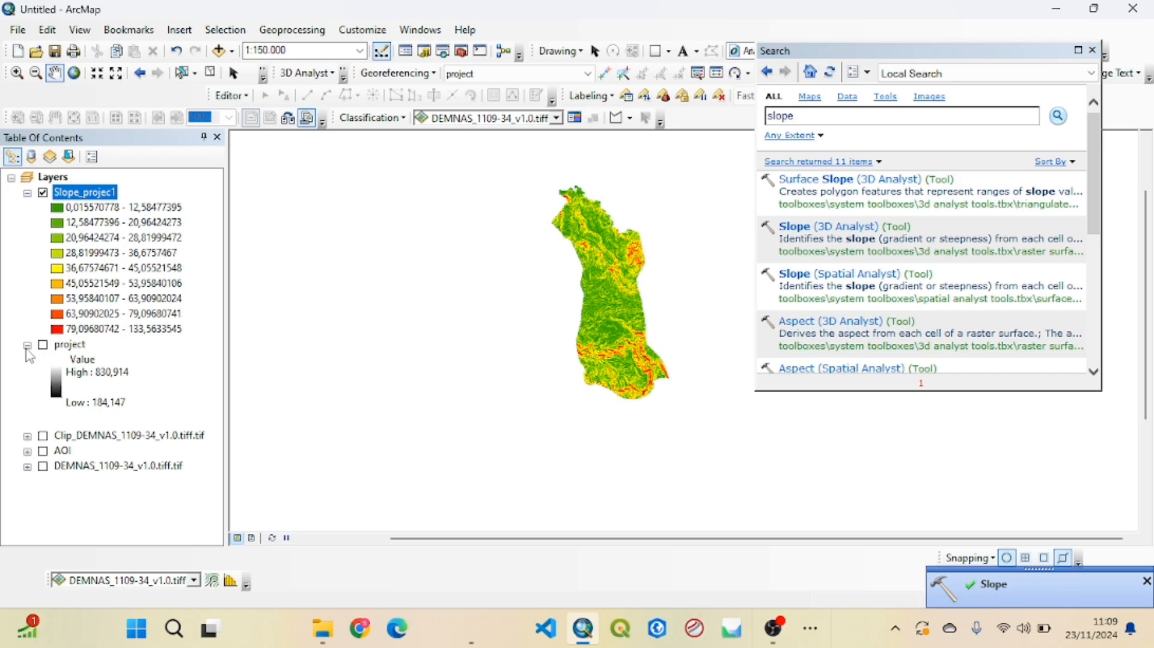
pyautogui.click(27, 346)
# Examine the slope raster's classes across the whole area from its northern to its southern end
pyautogui.scroll(-5, 612, 282)
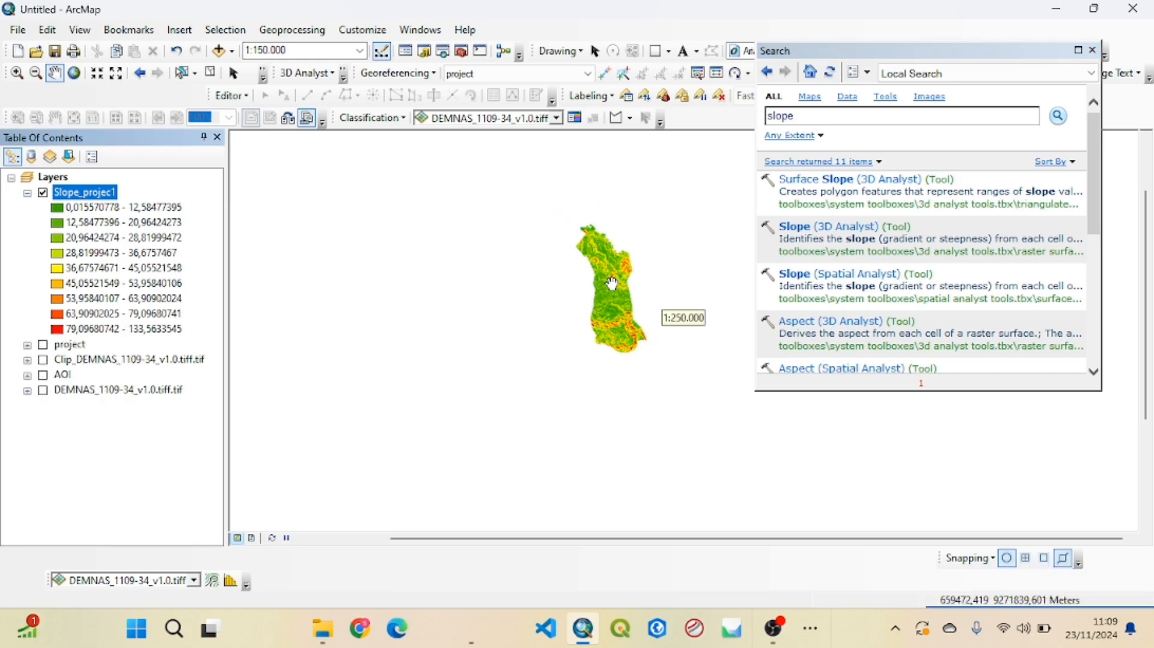
pyautogui.moveTo(621, 252); pyautogui.dragTo(555, 310)
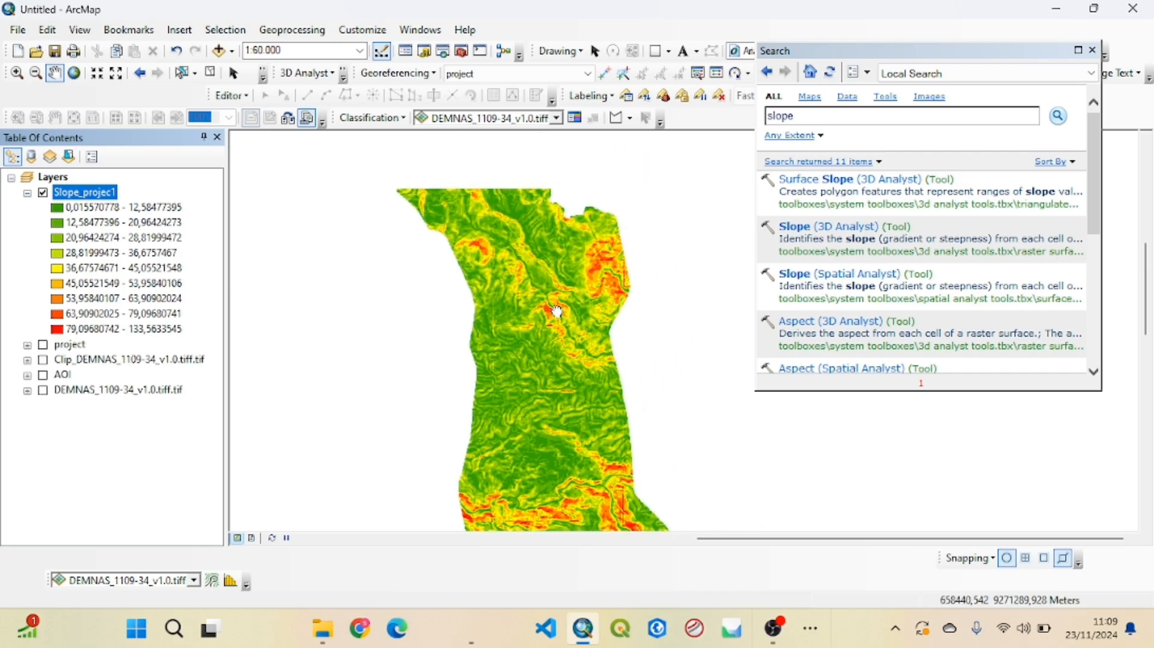
pyautogui.moveTo(533, 253); pyautogui.dragTo(551, 299)
pyautogui.moveTo(516, 224); pyautogui.dragTo(521, 255)
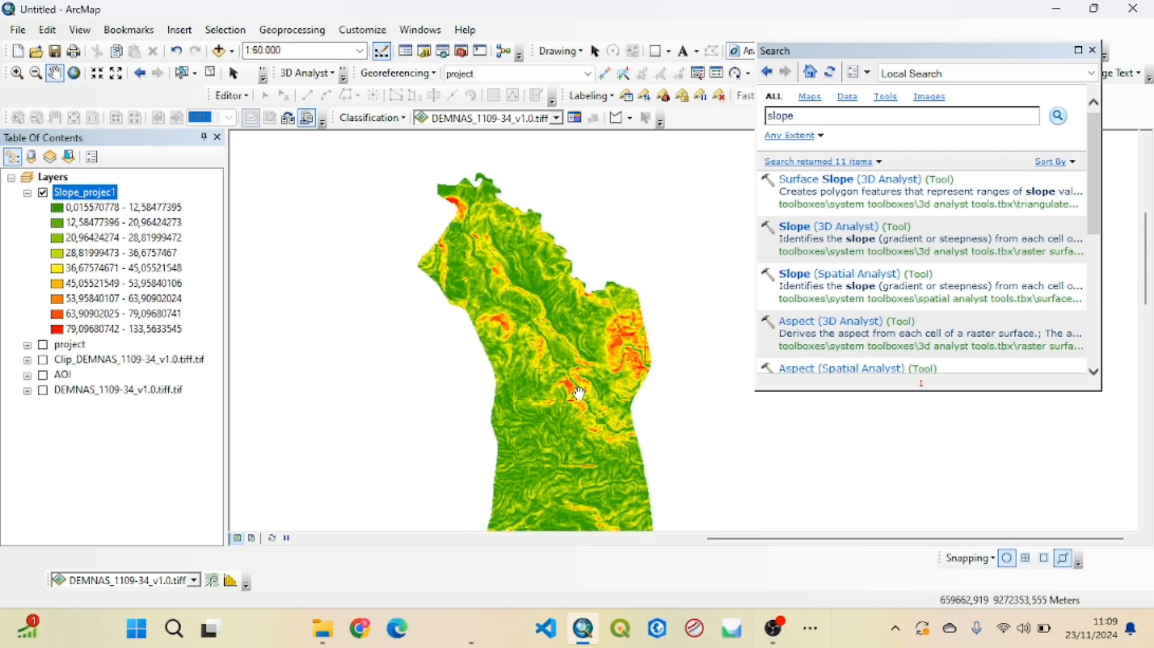
pyautogui.moveTo(580, 391); pyautogui.dragTo(582, 314)
pyautogui.moveTo(582, 412); pyautogui.dragTo(571, 335)
pyautogui.moveTo(605, 441); pyautogui.dragTo(560, 383)
pyautogui.moveTo(527, 281); pyautogui.dragTo(532, 315)
pyautogui.scroll(2, 531, 316)
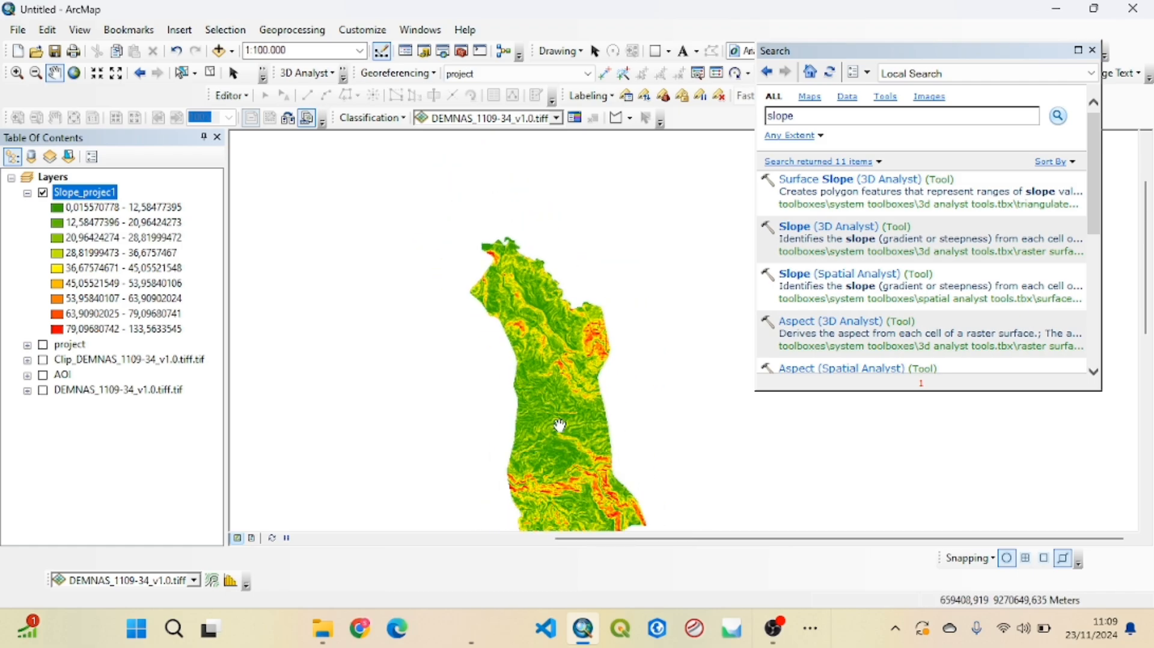
pyautogui.moveTo(560, 424); pyautogui.dragTo(556, 328)
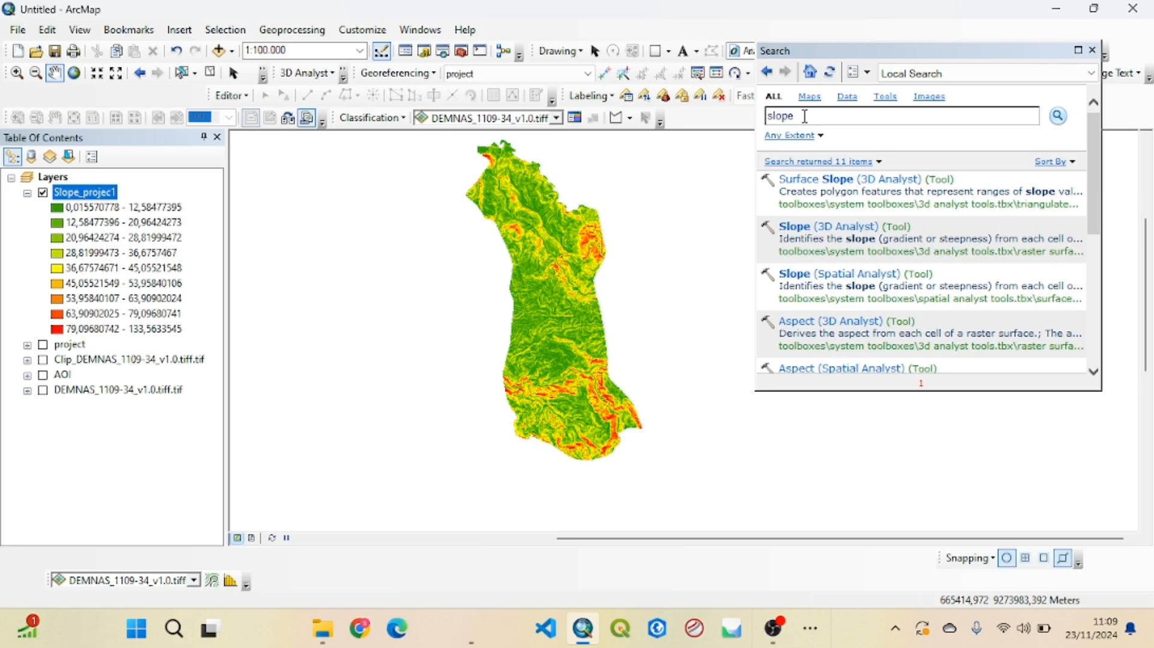
# Search for "reclass" and open the Reclassify (3D Analyst) tool
pyautogui.moveTo(805, 116); pyautogui.dragTo(765, 126)
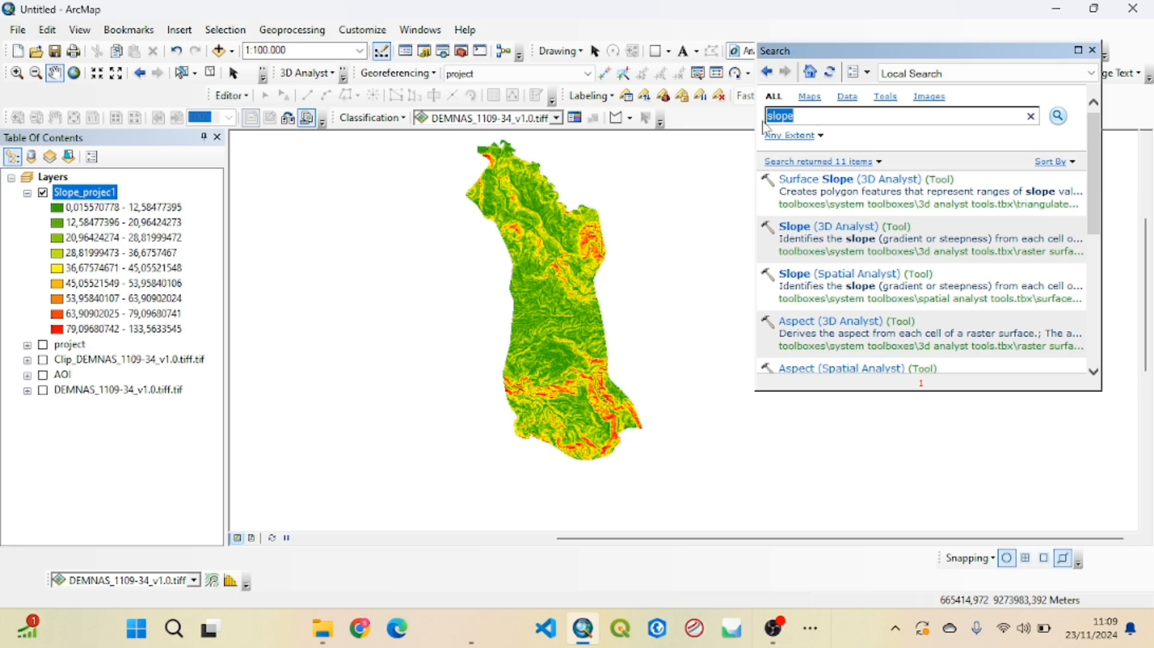
pyautogui.write('c')
pyautogui.press('BackSpace')
pyautogui.write('reclass')
pyautogui.press('Return')
pyautogui.scroll(-3, 877, 217)
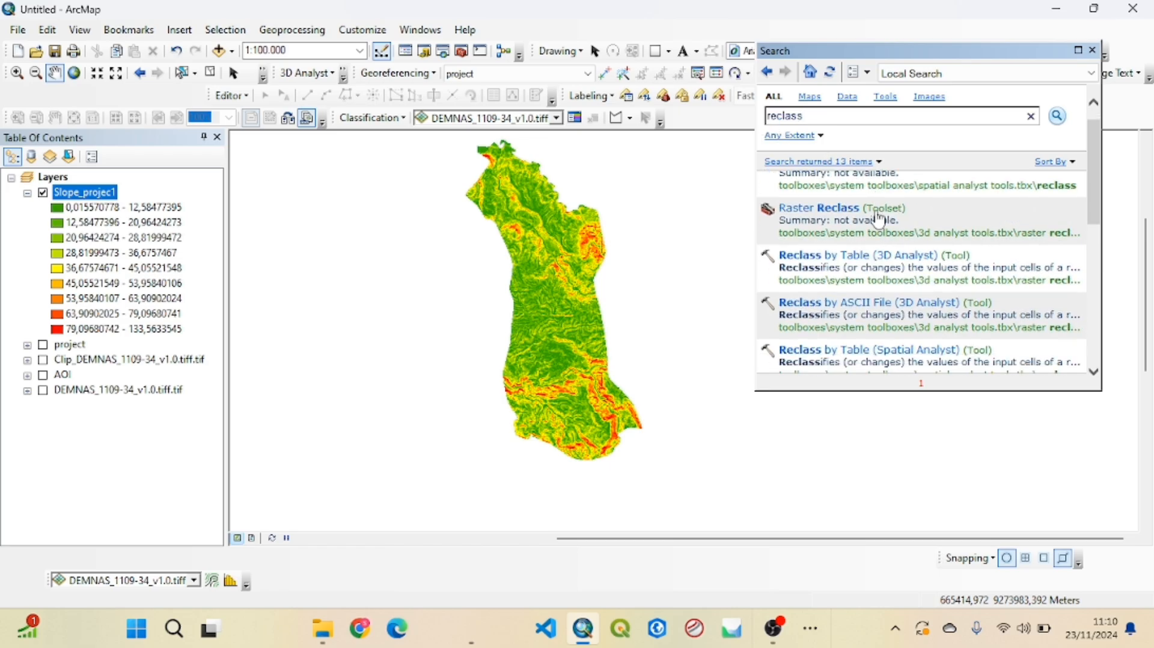
pyautogui.scroll(-3, 878, 220)
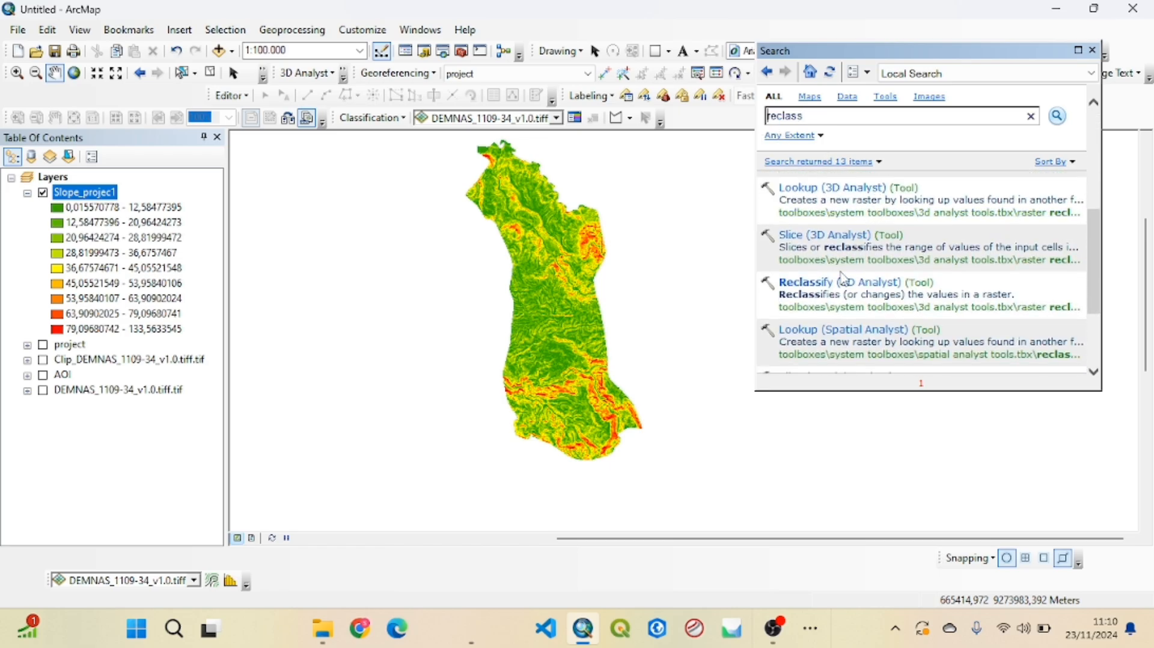
pyautogui.click(841, 282)
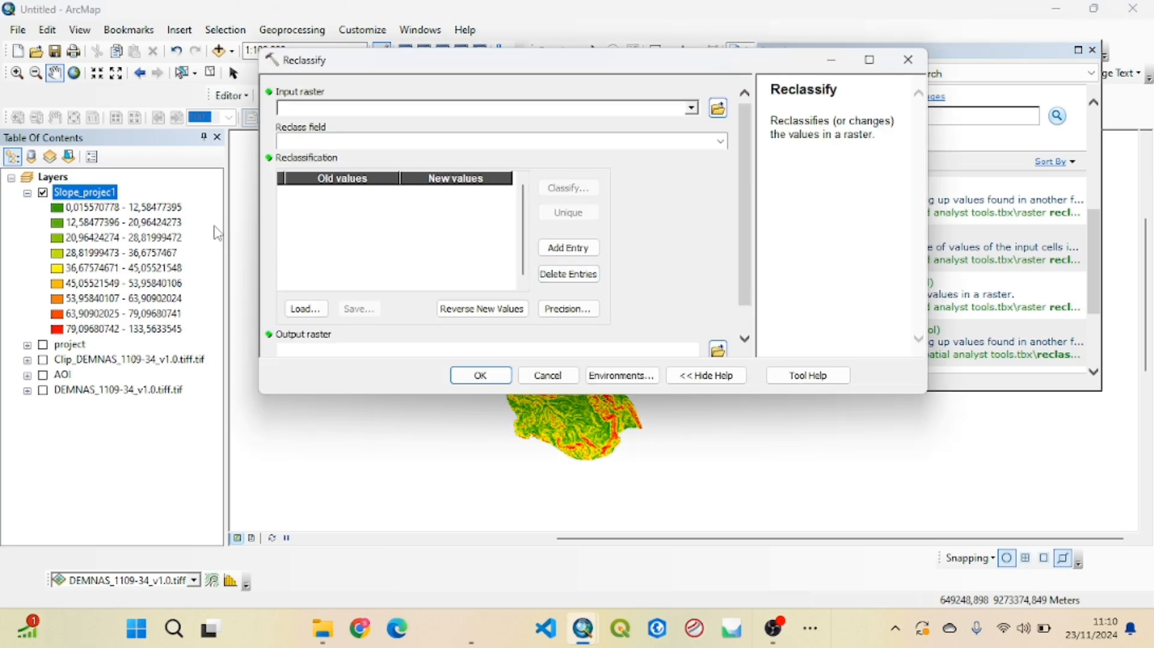
# Use Slope_projec1 as the Reclassify input raster and set its classification to 5 classes
pyautogui.moveTo(99, 194); pyautogui.dragTo(331, 109)
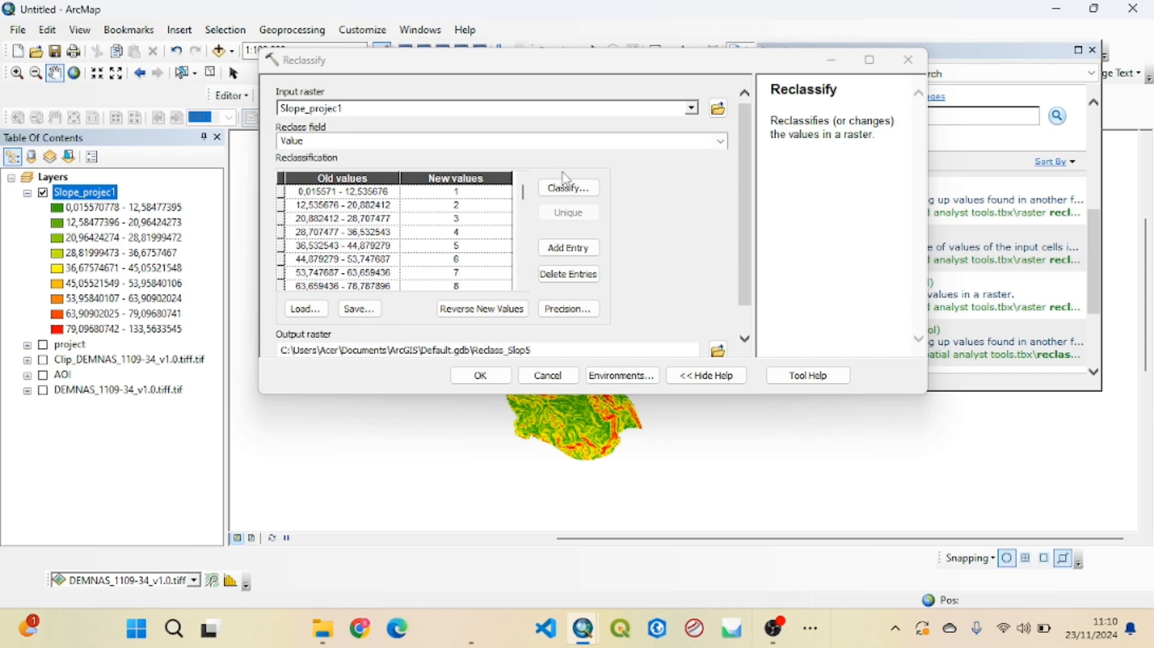
pyautogui.click(568, 192)
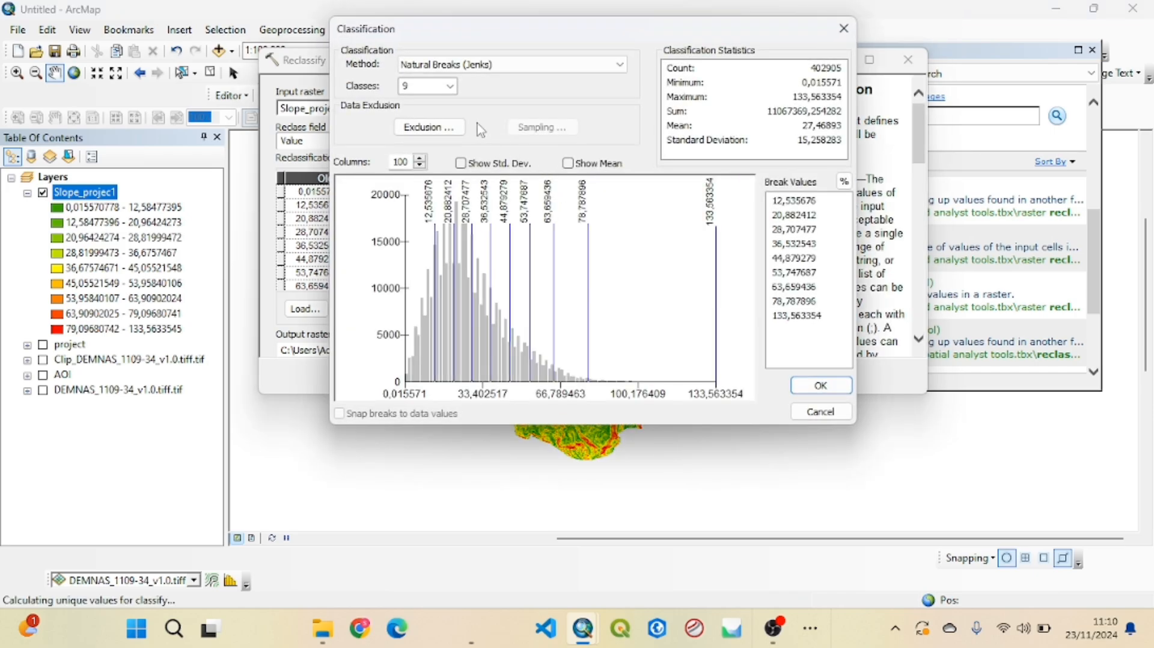
pyautogui.click(449, 86)
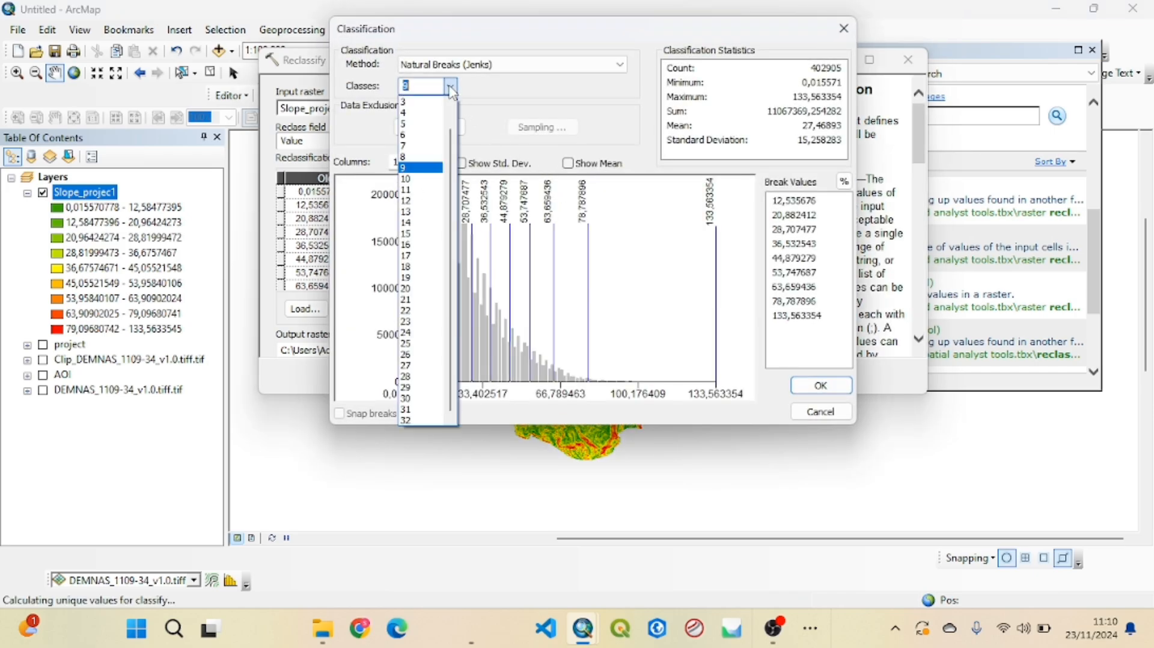
pyautogui.click(414, 125)
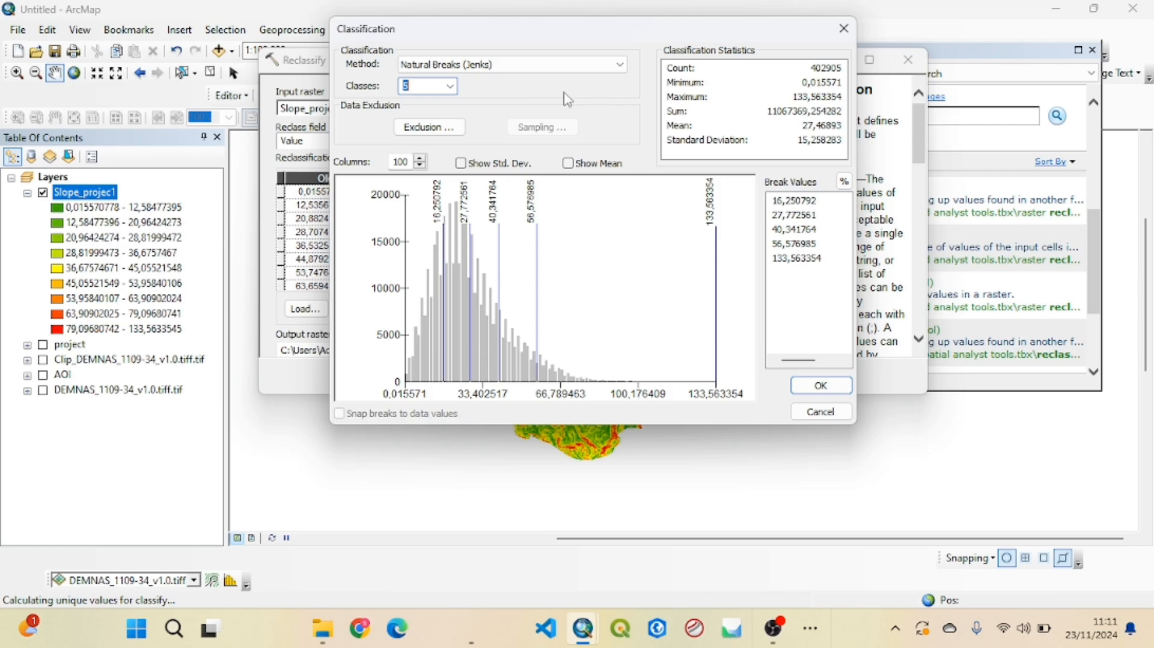
# Set the first two slope class break values to 8 and 15
pyautogui.click(814, 204)
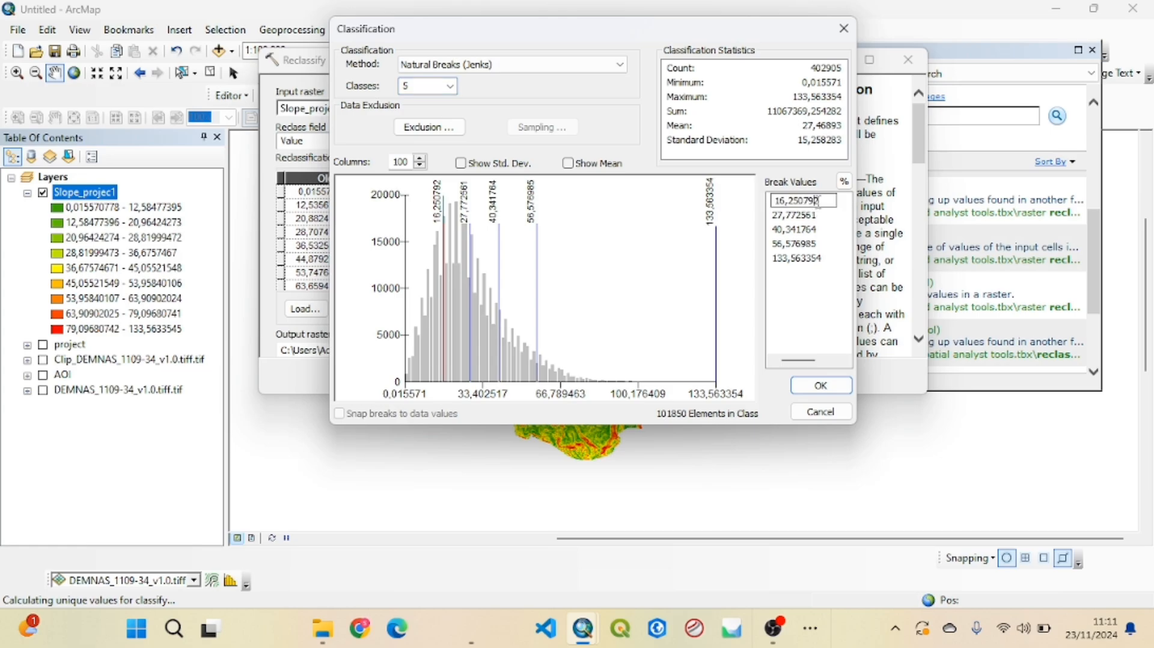
pyautogui.click(816, 203)
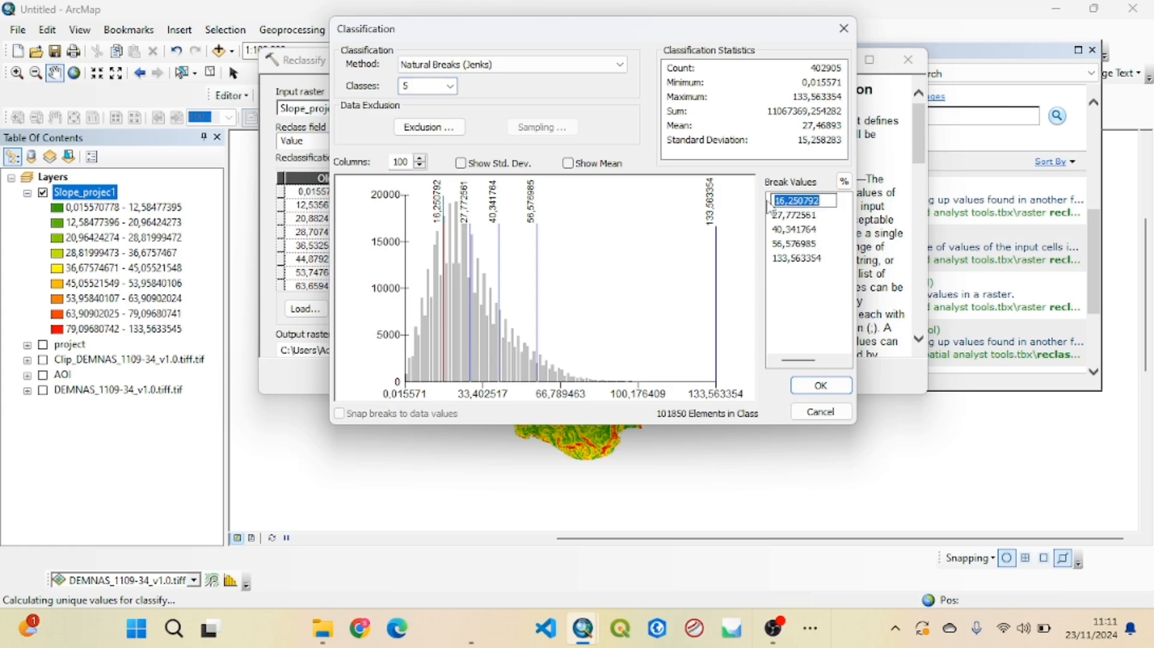
pyautogui.write('8')
pyautogui.click(806, 215)
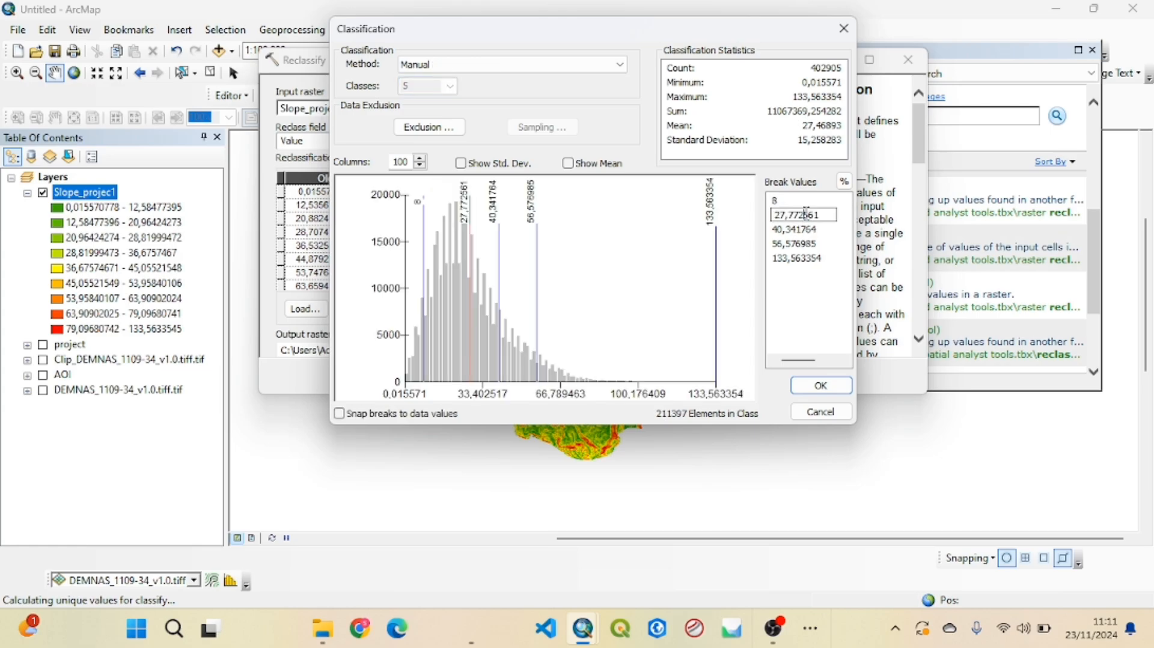
pyautogui.click(823, 215)
pyautogui.write('15')
# Set the third and fourth break values to 25 and 40 and accept the classification
pyautogui.click(826, 231)
pyautogui.moveTo(826, 231); pyautogui.dragTo(780, 231)
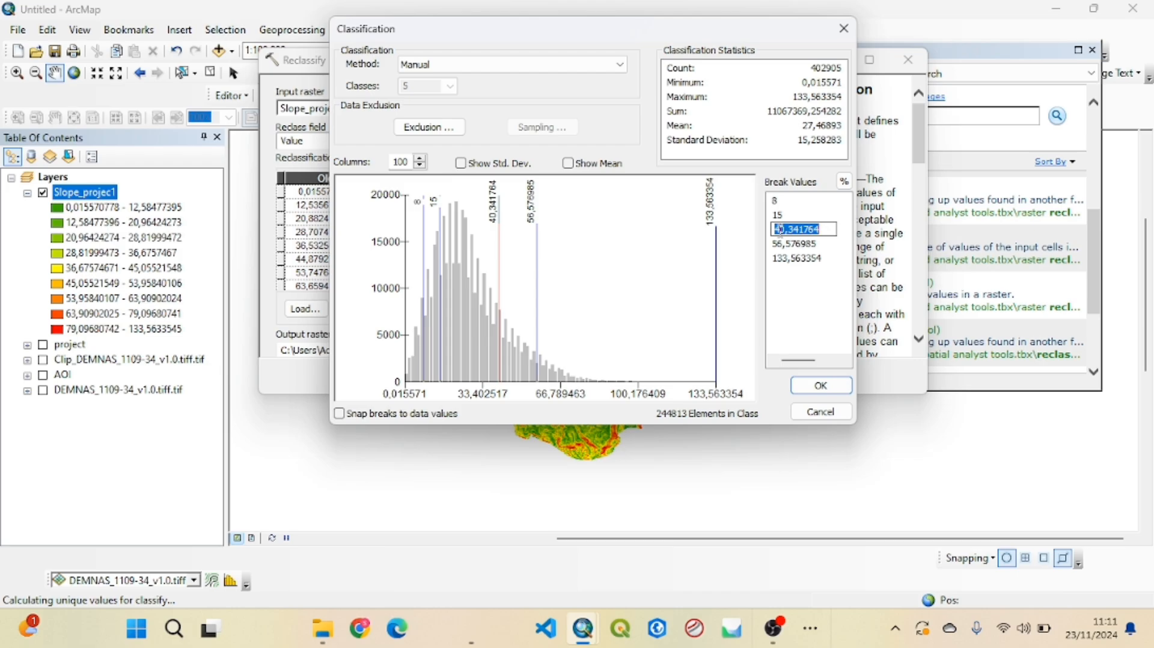
pyautogui.write('25')
pyautogui.click(826, 244)
pyautogui.moveTo(826, 243); pyautogui.dragTo(774, 243)
pyautogui.write('4')
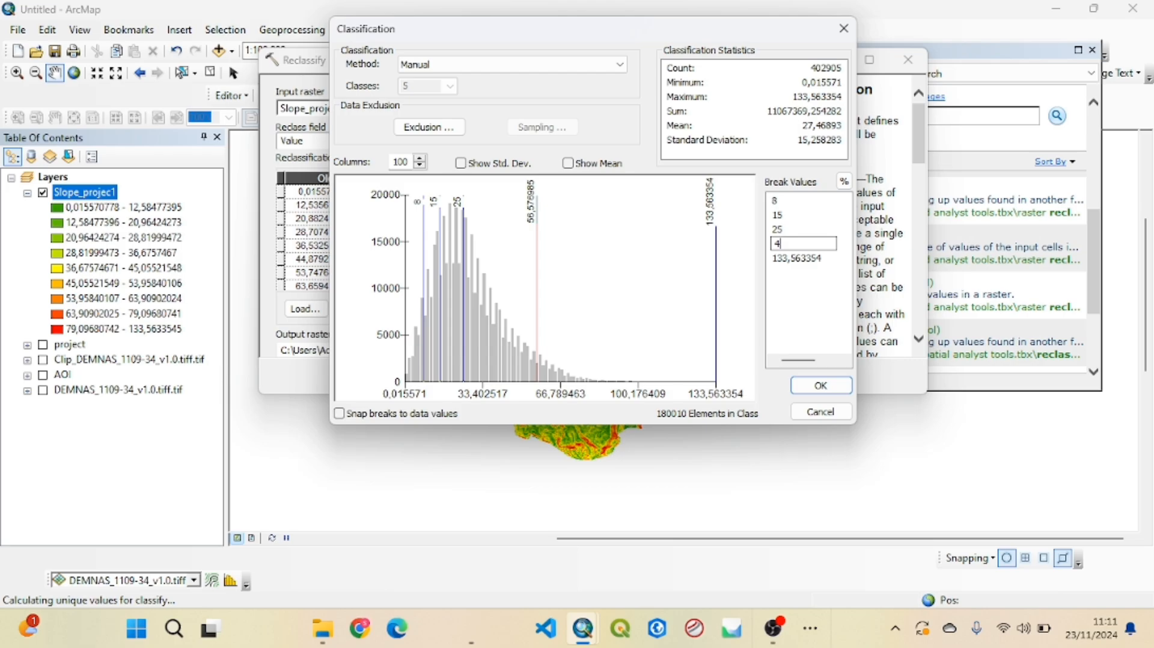
pyautogui.write('0')
pyautogui.click(832, 387)
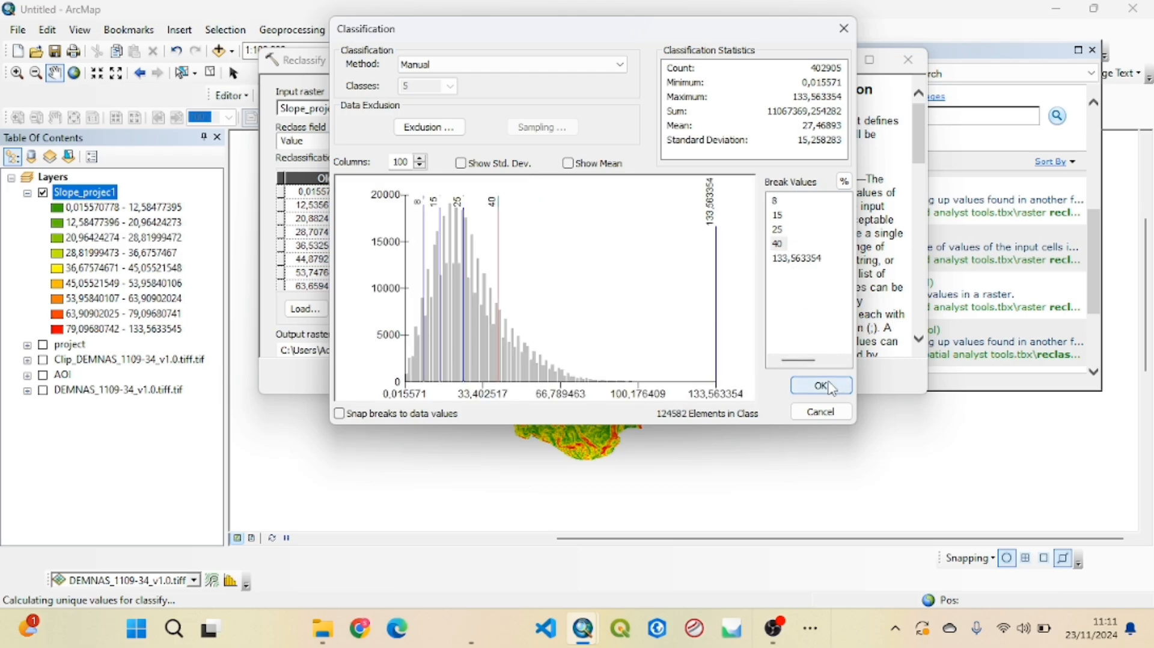
pyautogui.click(831, 387)
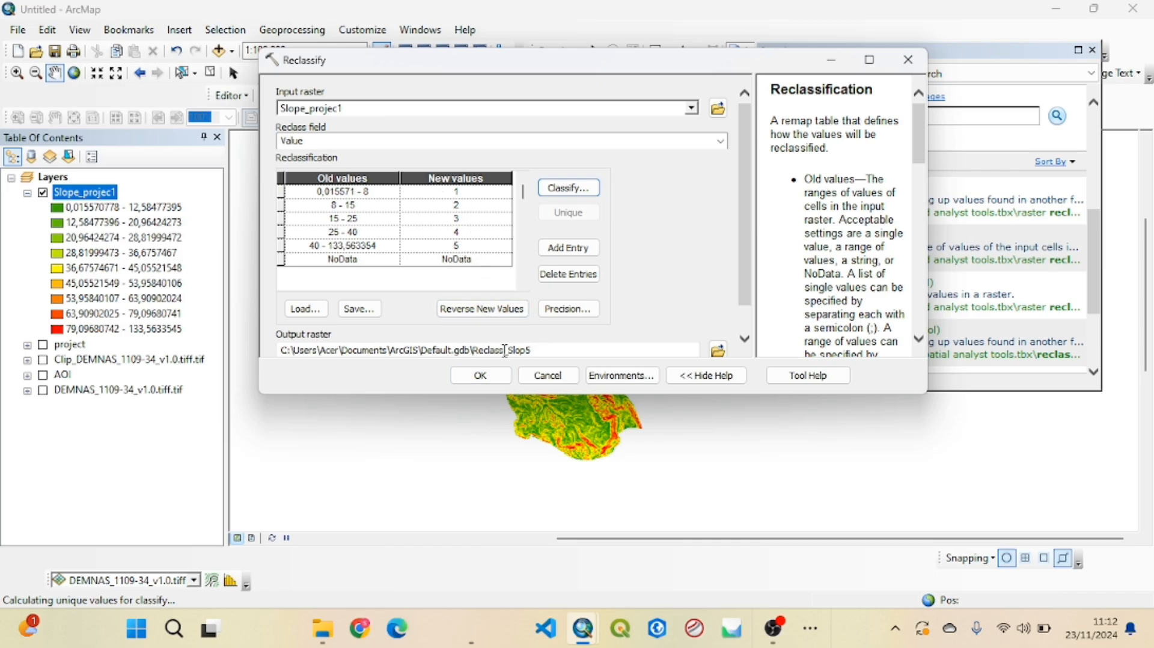
# Run the reclassification with output Reclass_Slop5, then hide the Slope_projec1 layer and collapse its legend
pyautogui.click(484, 376)
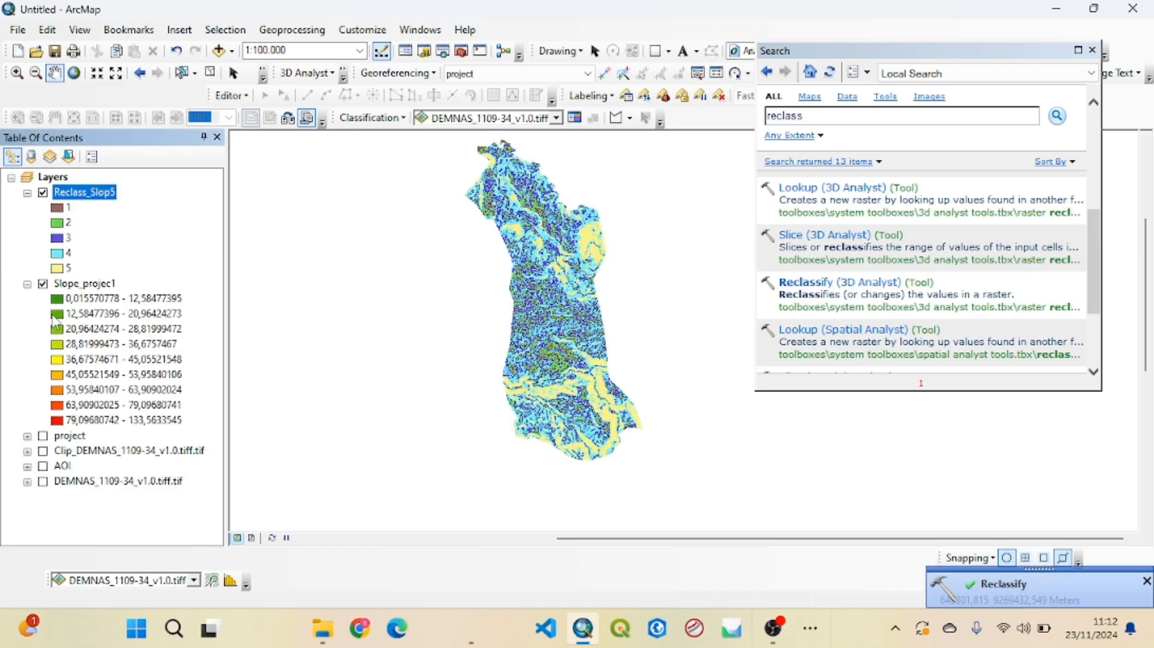
pyautogui.click(43, 284)
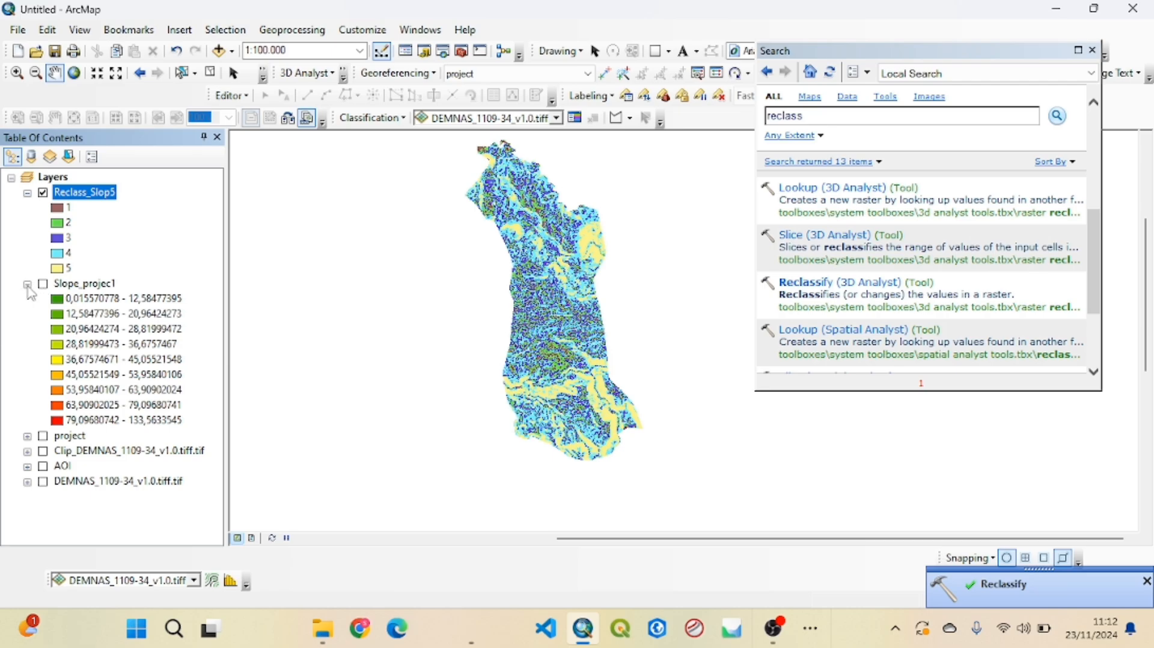
pyautogui.click(27, 285)
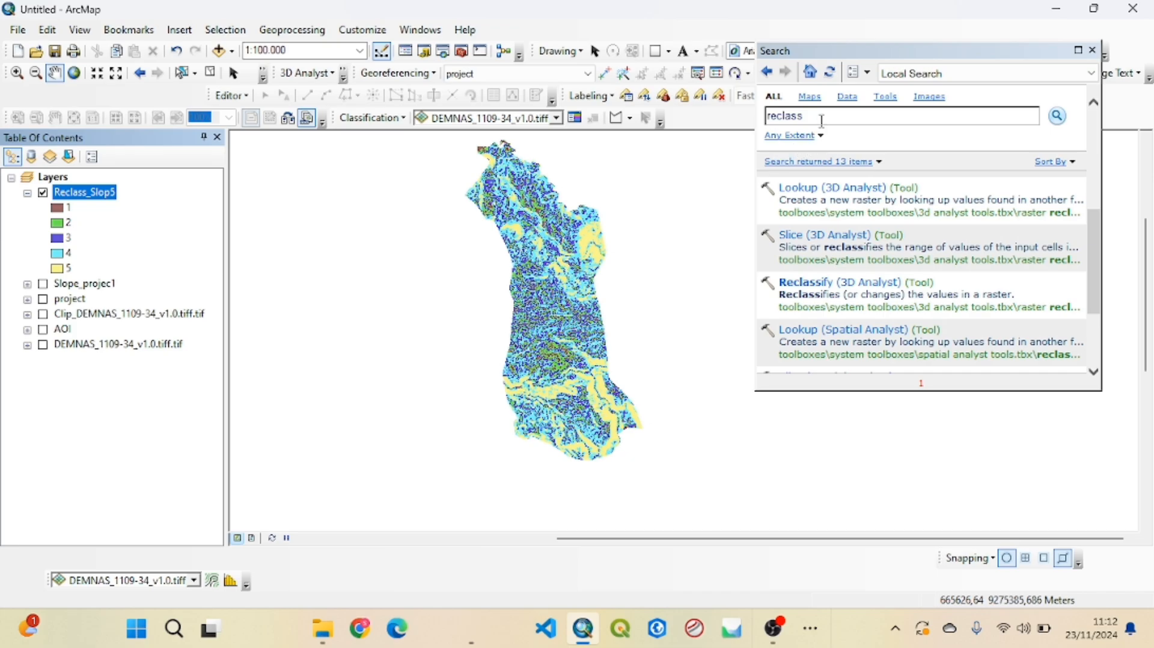
# Search the geoprocessing tools for "raster to polygon" and open the Raster to Polygon conversion tool
pyautogui.click(803, 116)
pyautogui.moveTo(804, 116); pyautogui.dragTo(762, 124)
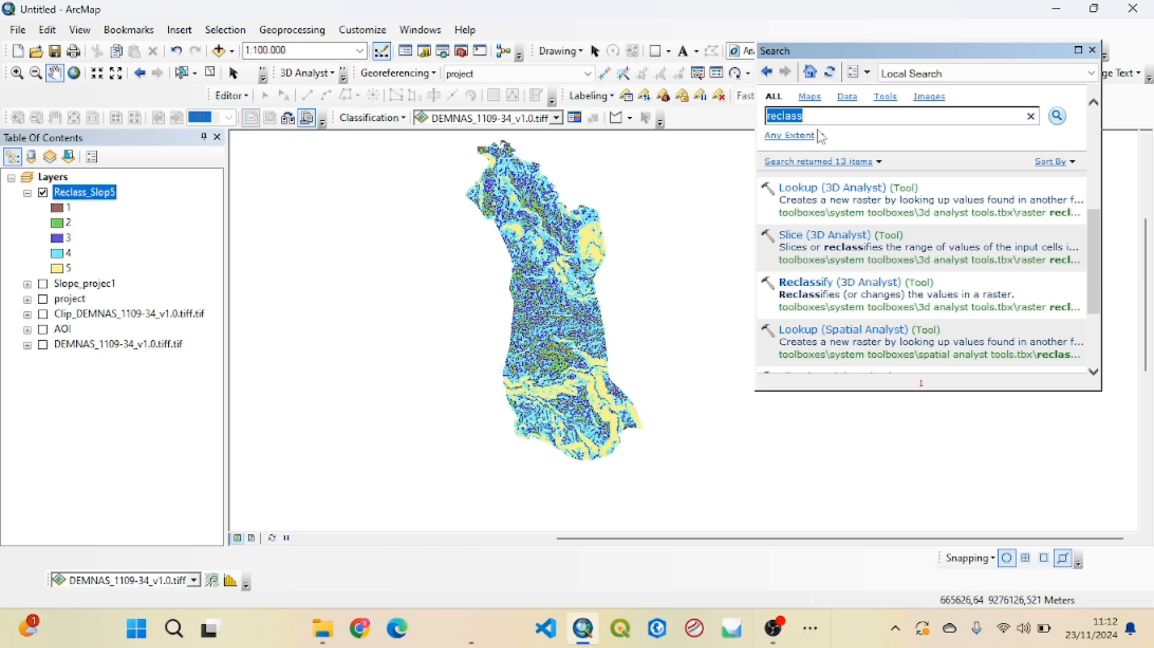
pyautogui.moveTo(820, 115); pyautogui.dragTo(770, 120)
pyautogui.write('rsater to pol')
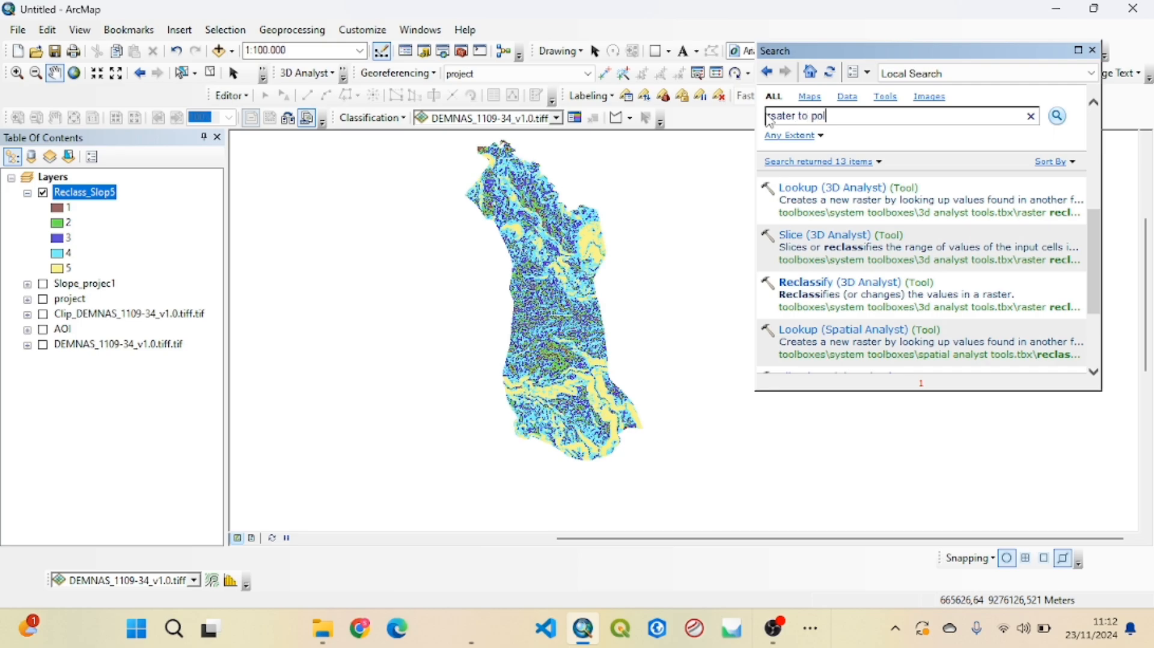
pyautogui.write('ygon')
pyautogui.press('Return')
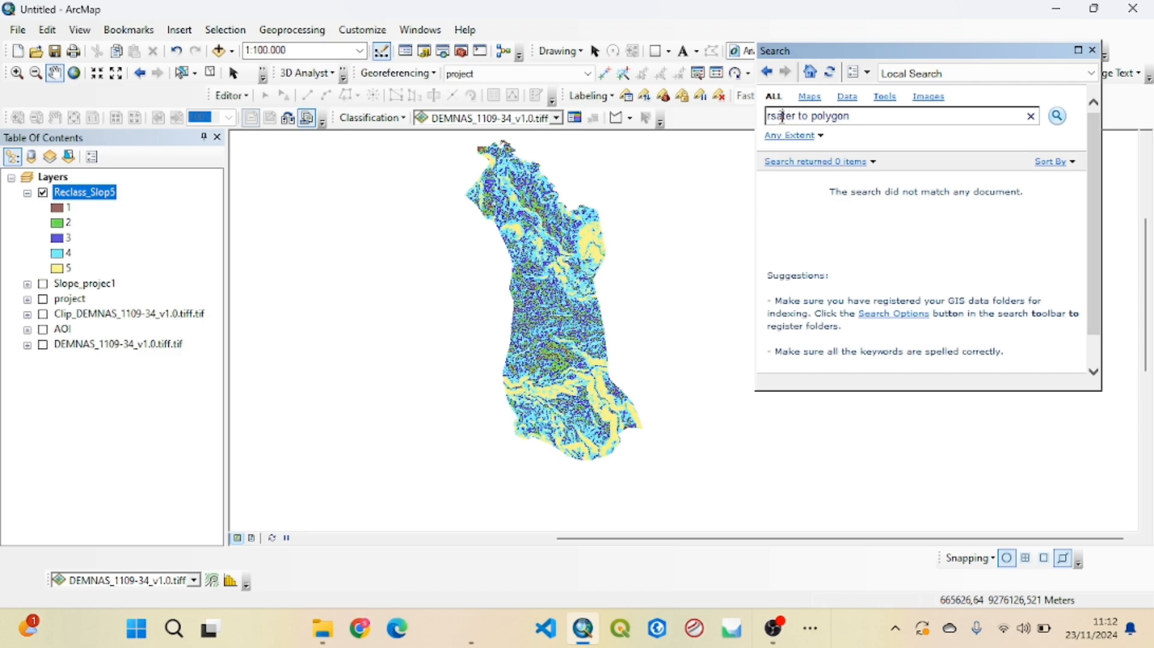
pyautogui.click(782, 117)
pyautogui.press('BackSpace')
pyautogui.press('BackSpace')
pyautogui.write('as')
pyautogui.click(1060, 119)
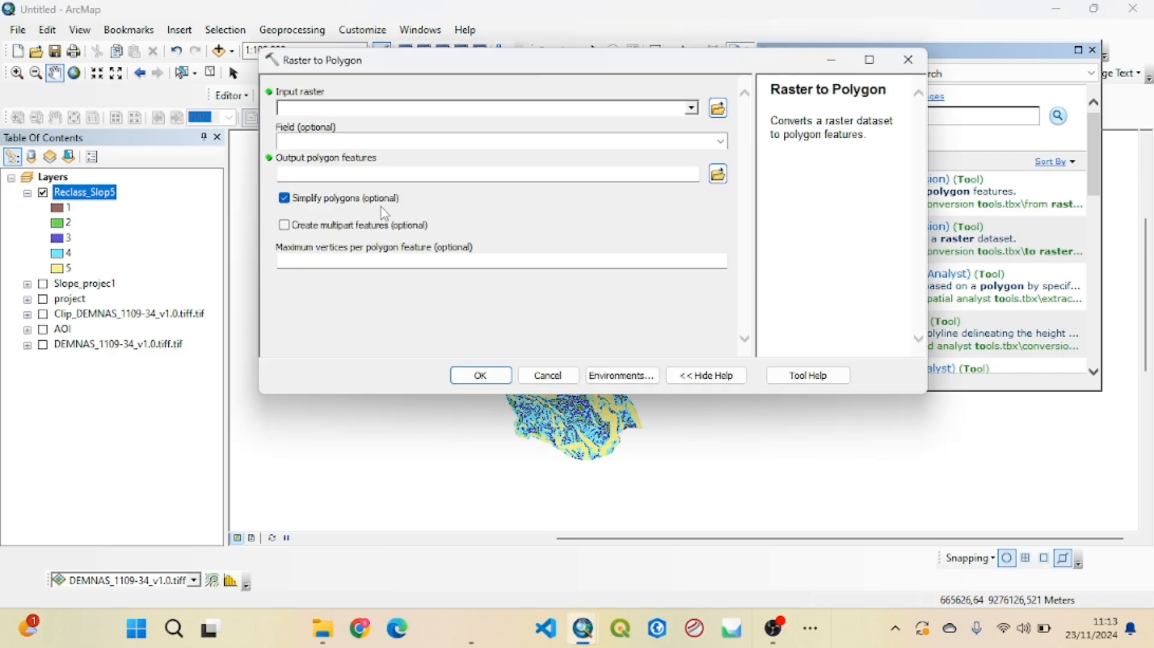
# Convert Reclass_Slop5 to simplified polygons by its Value field with output RasterT_Reclass2, hiding the raster layer and collapsing its legend
pyautogui.moveTo(121, 196); pyautogui.dragTo(340, 108)
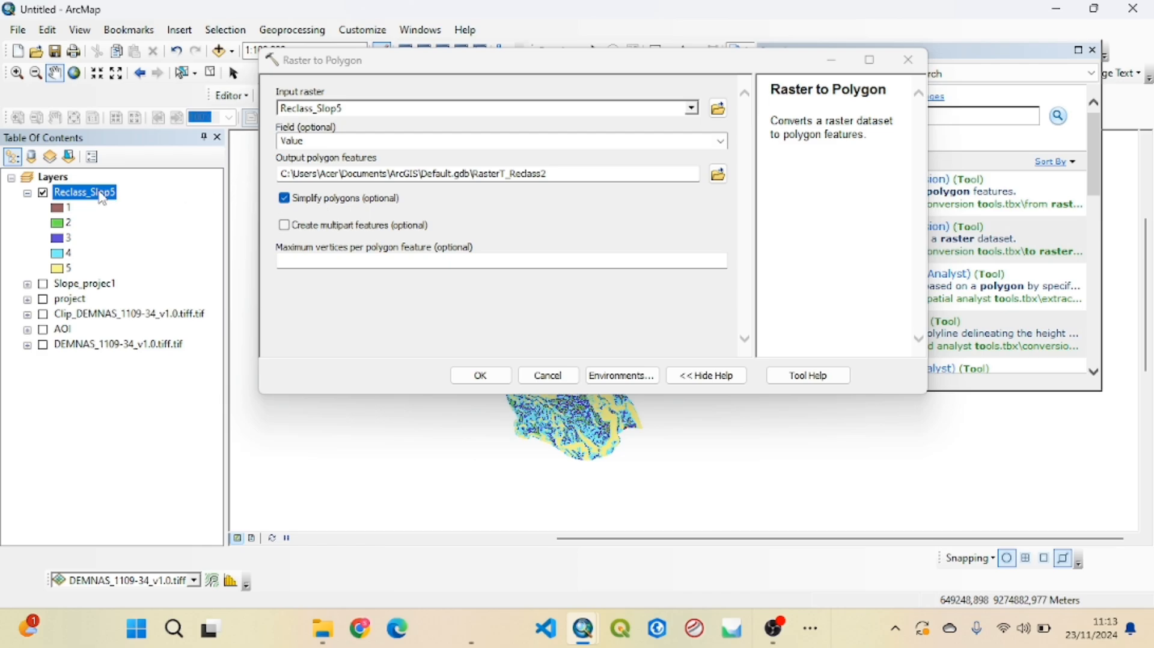
pyautogui.click(43, 194)
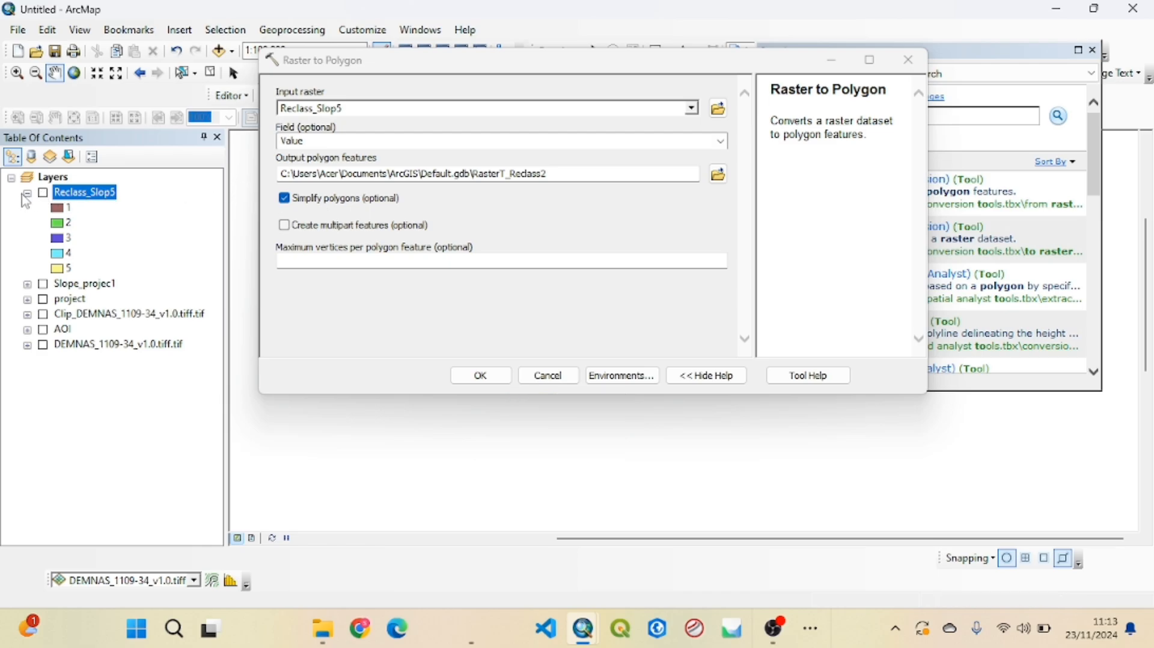
pyautogui.click(27, 194)
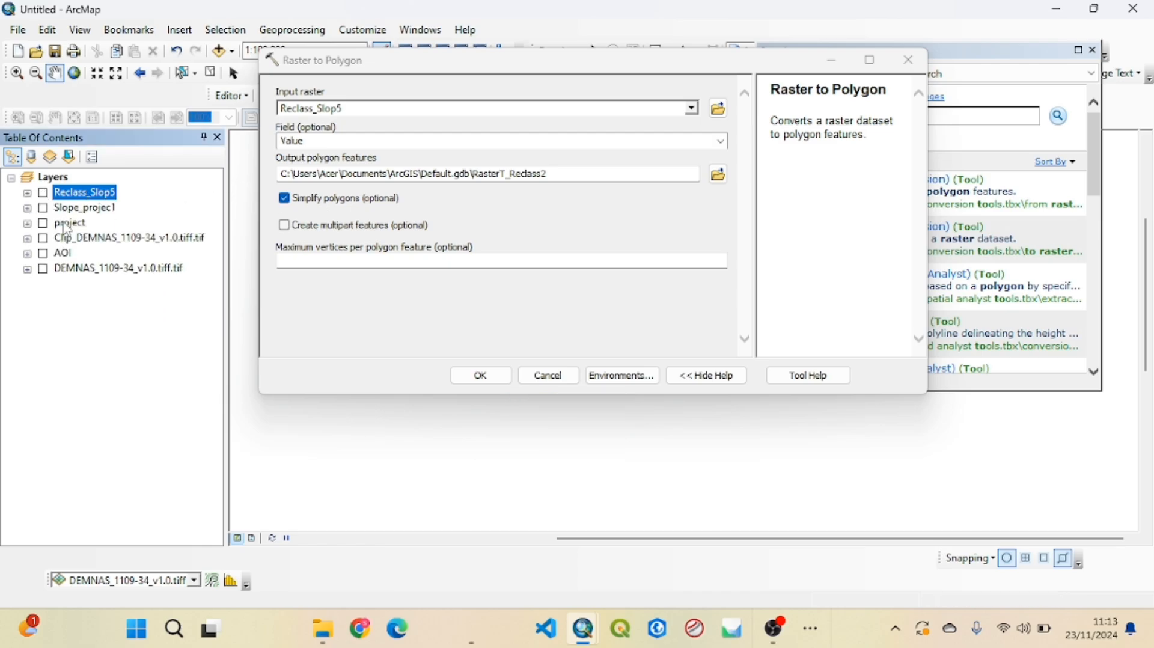
pyautogui.click(480, 376)
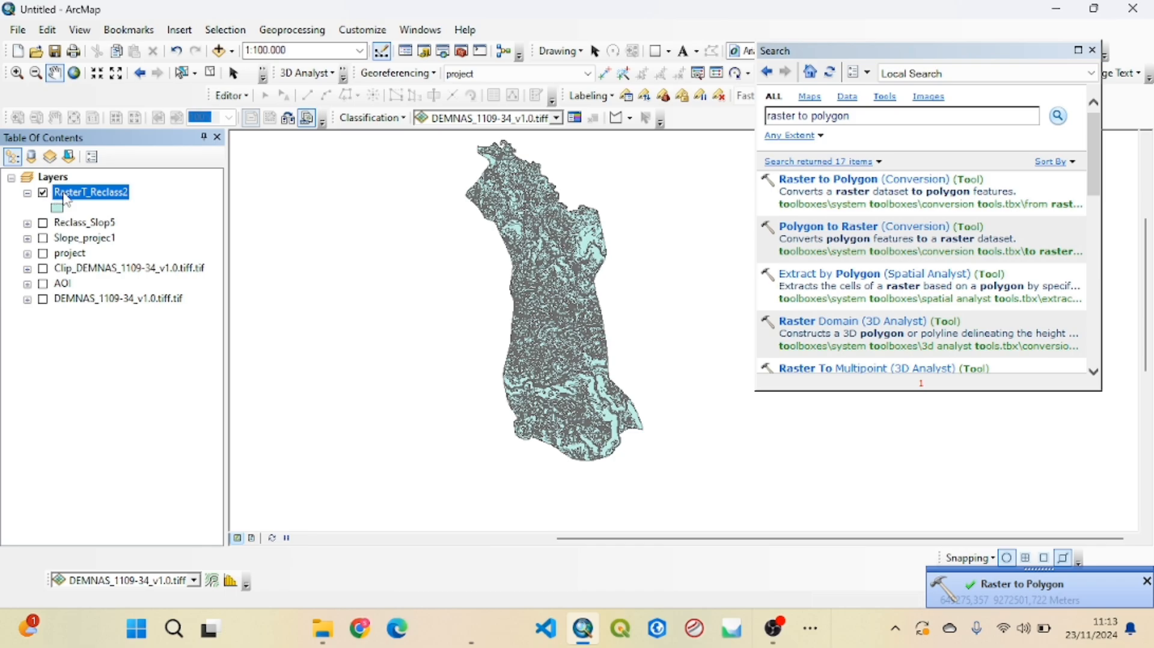
# Inspect the polygon records and gridcode values in the RasterT_Reclass2 attribute table and close it
pyautogui.rightClick(89, 197)
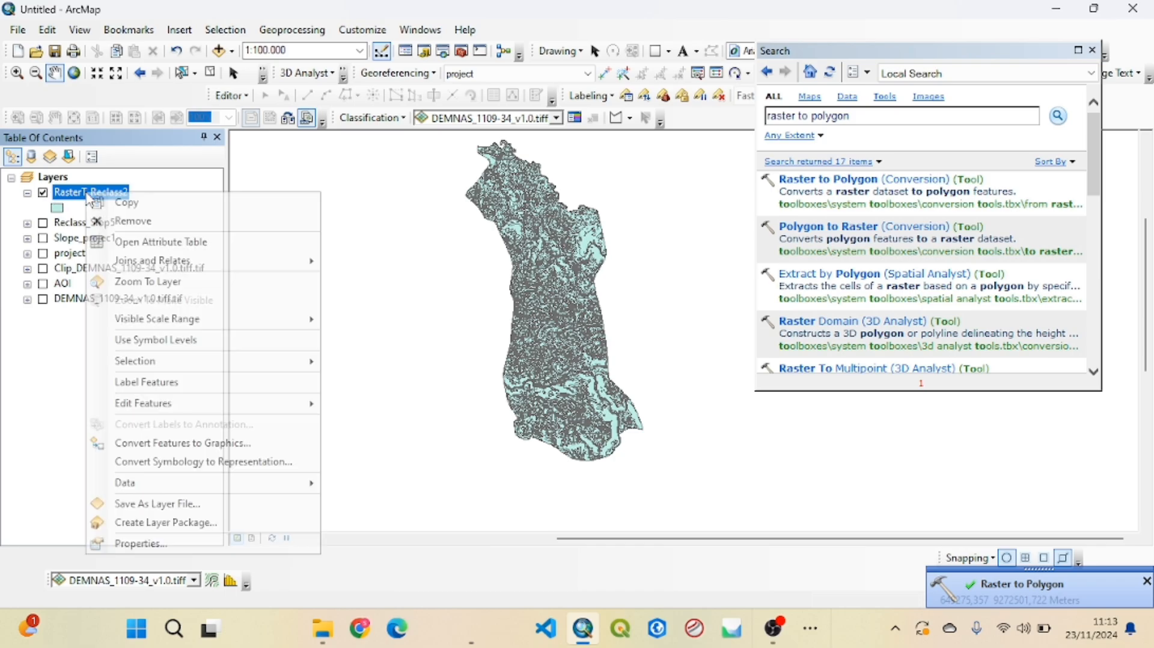
pyautogui.click(155, 242)
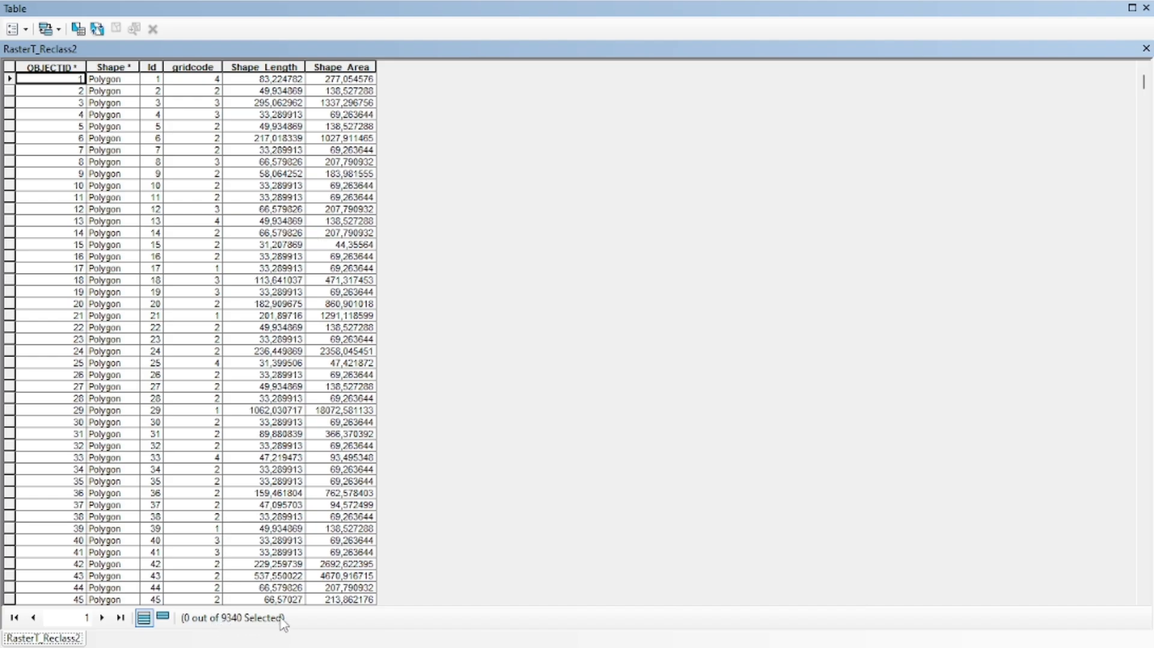
pyautogui.scroll(-20, 445, 180)
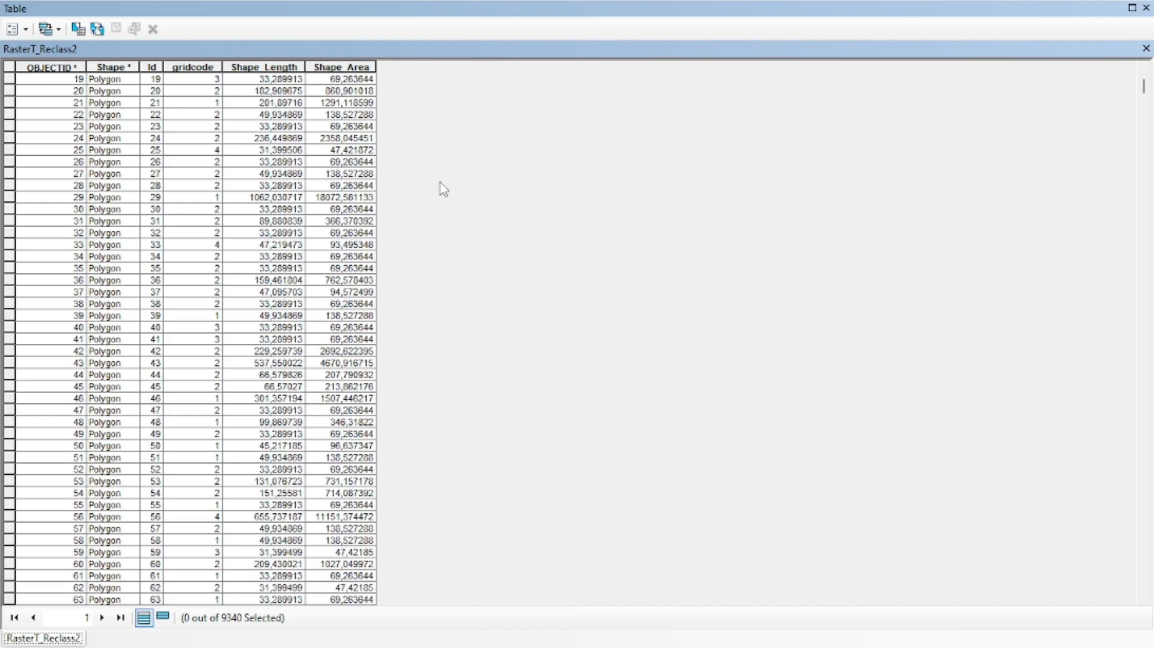
pyautogui.scroll(20, 441, 209)
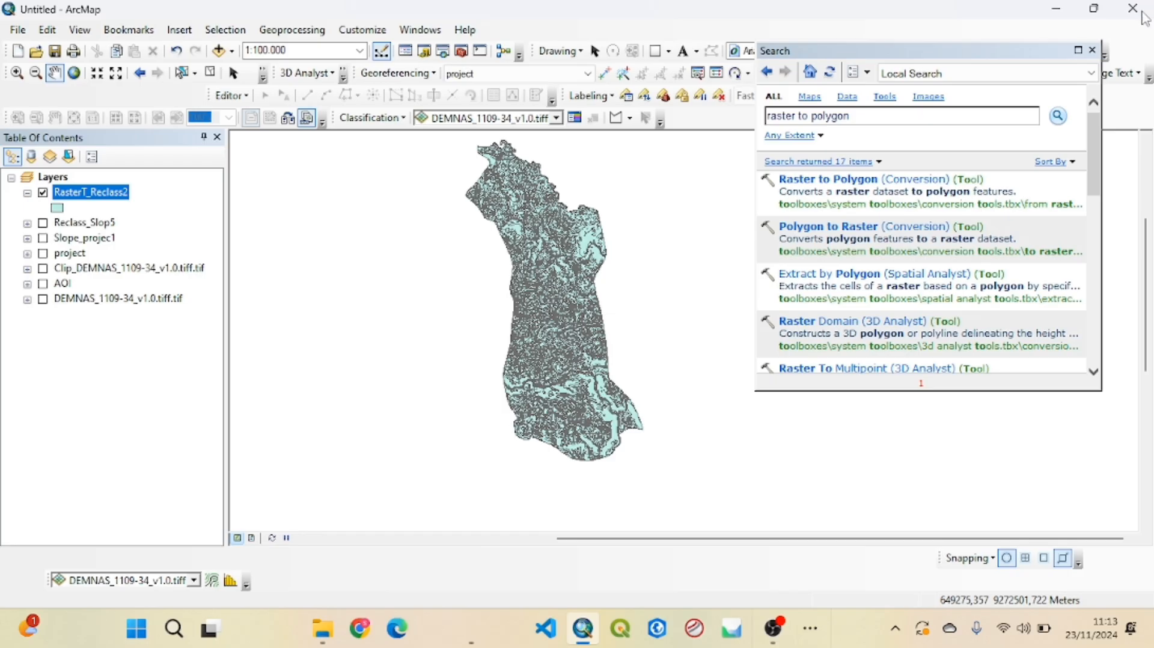
pyautogui.click(1147, 7)
# Dissolve RasterT_Reclass2 by gridcode into RasterT_Reclass2_Dissolve, and hide the undissolved layer with its legend collapsed
pyautogui.click(1093, 50)
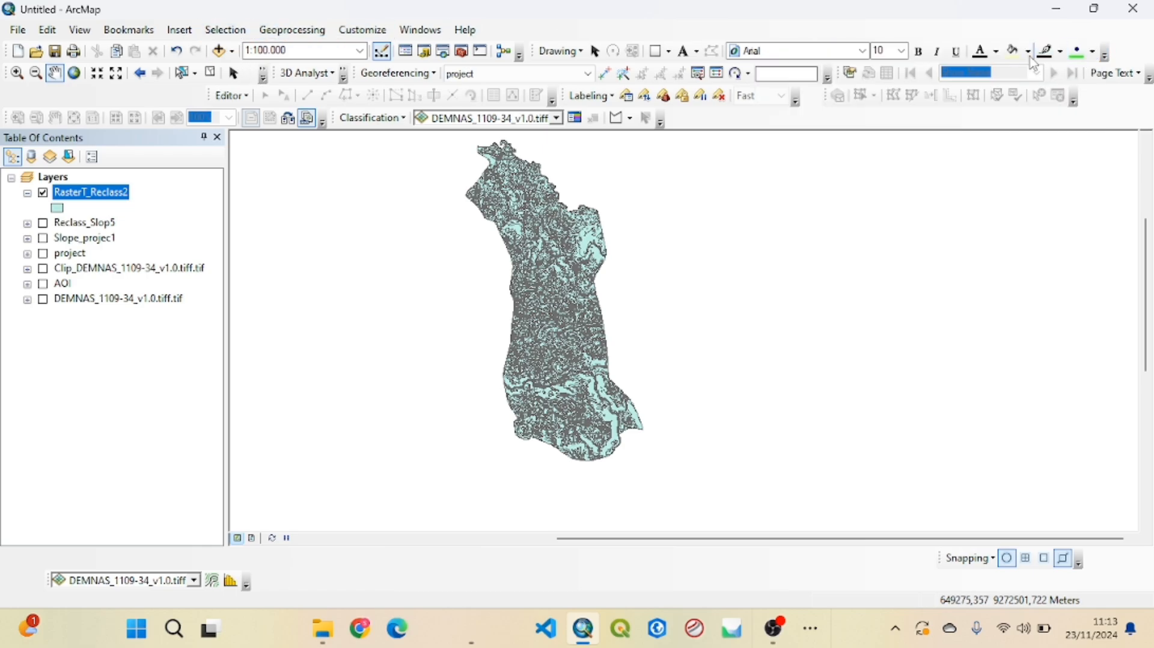
pyautogui.click(312, 30)
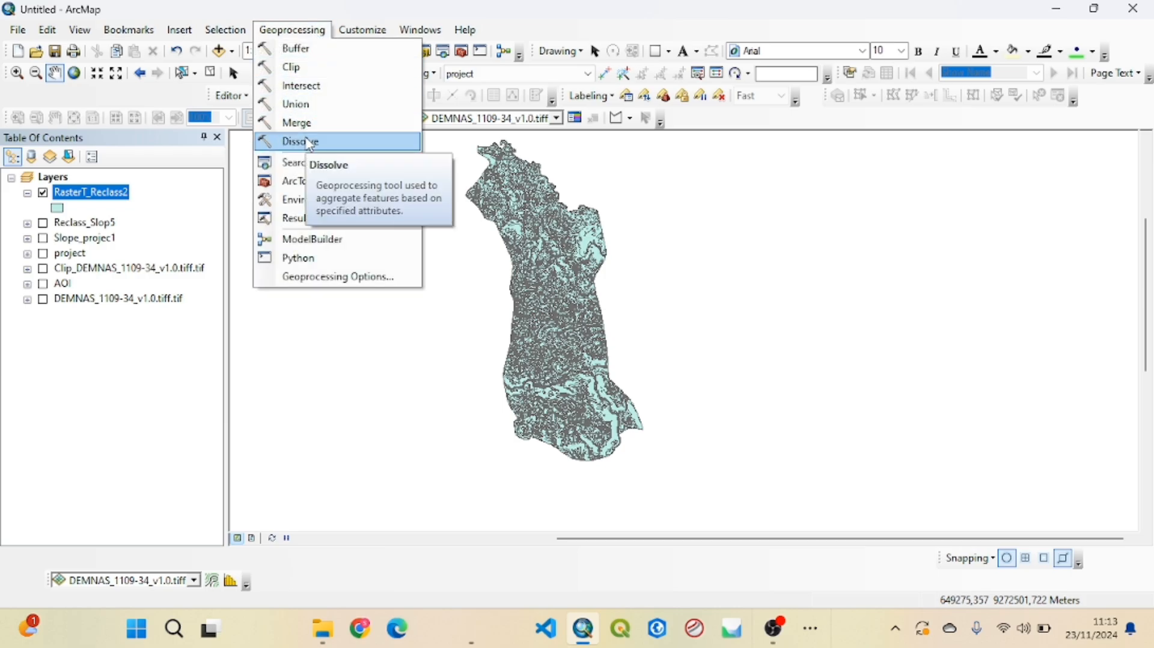
pyautogui.click(310, 143)
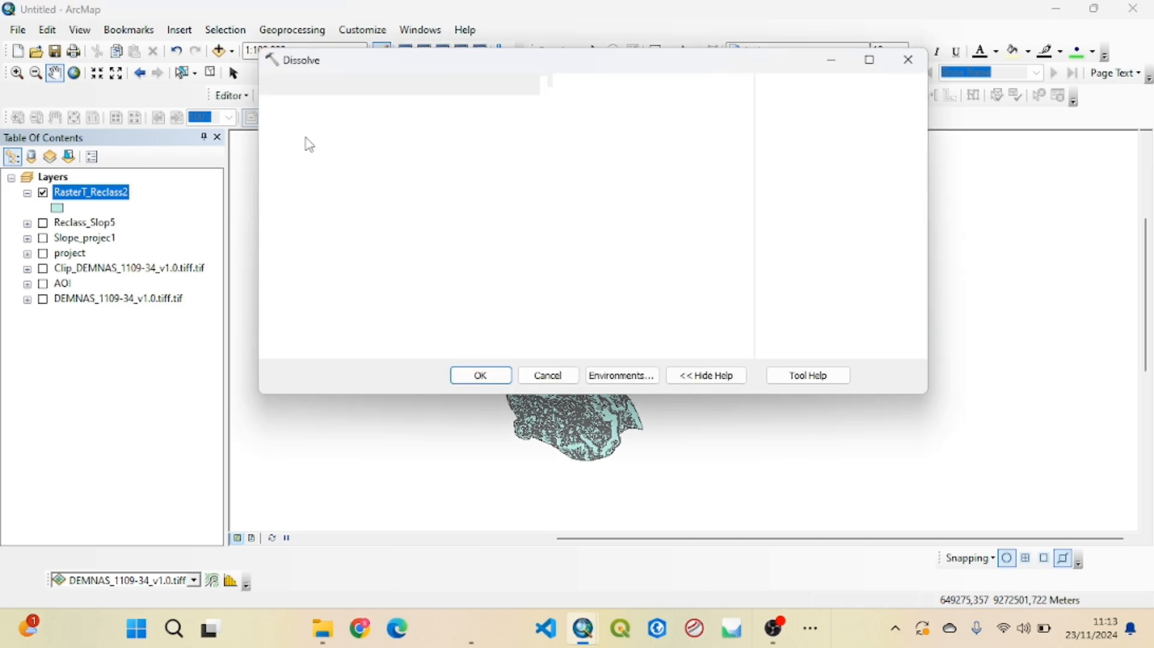
pyautogui.moveTo(86, 191); pyautogui.dragTo(330, 103)
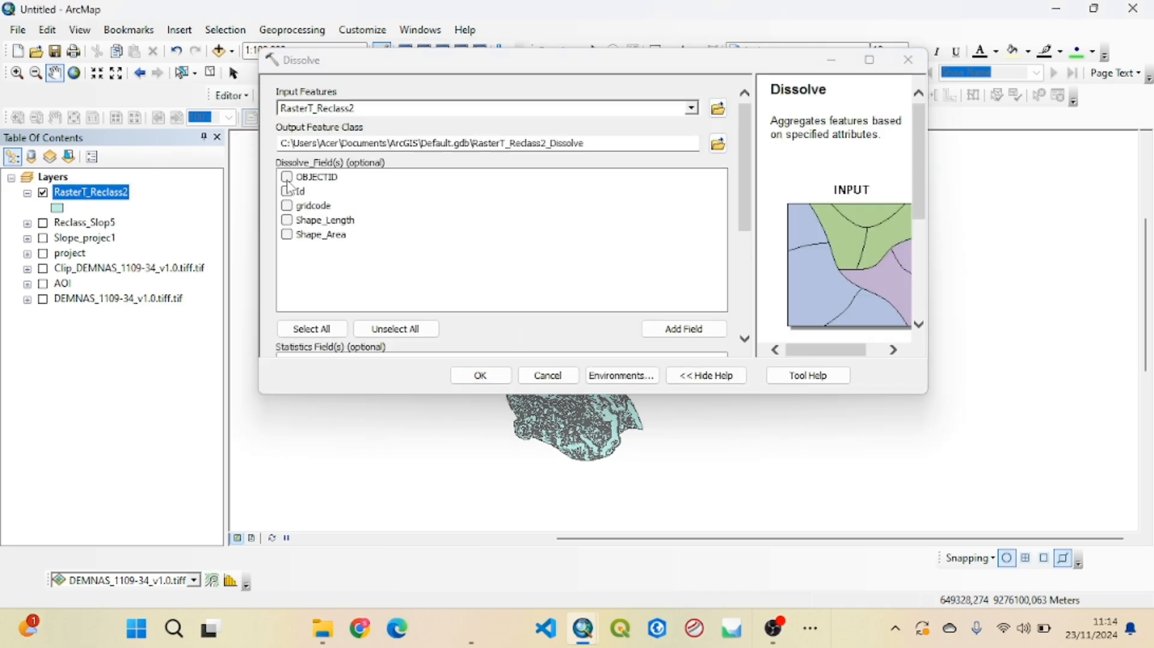
pyautogui.click(288, 206)
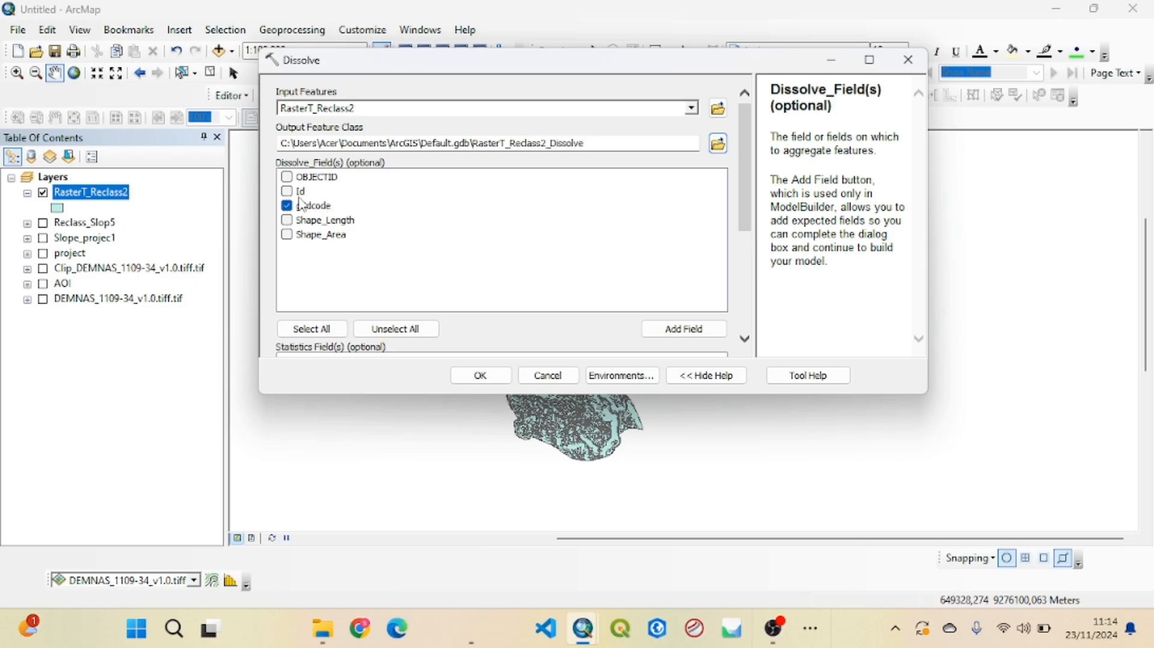
pyautogui.click(481, 376)
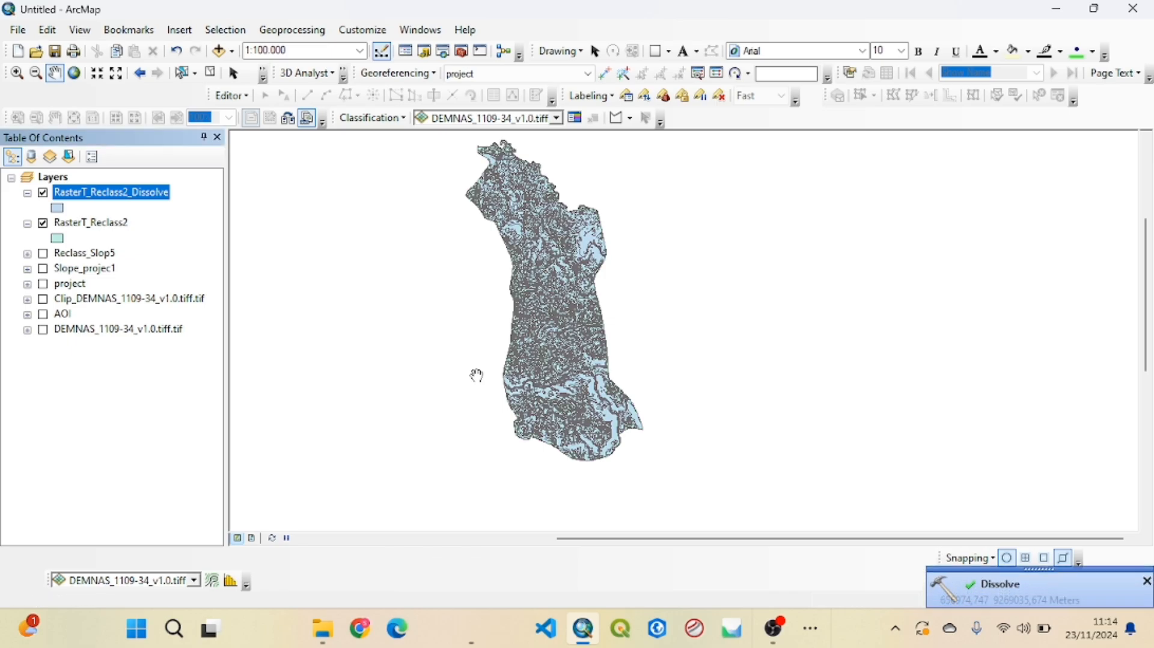
pyautogui.click(41, 225)
pyautogui.click(27, 223)
# Check the gridcode column in the RasterT_Reclass2_Dissolve attribute table and close the table
pyautogui.rightClick(93, 192)
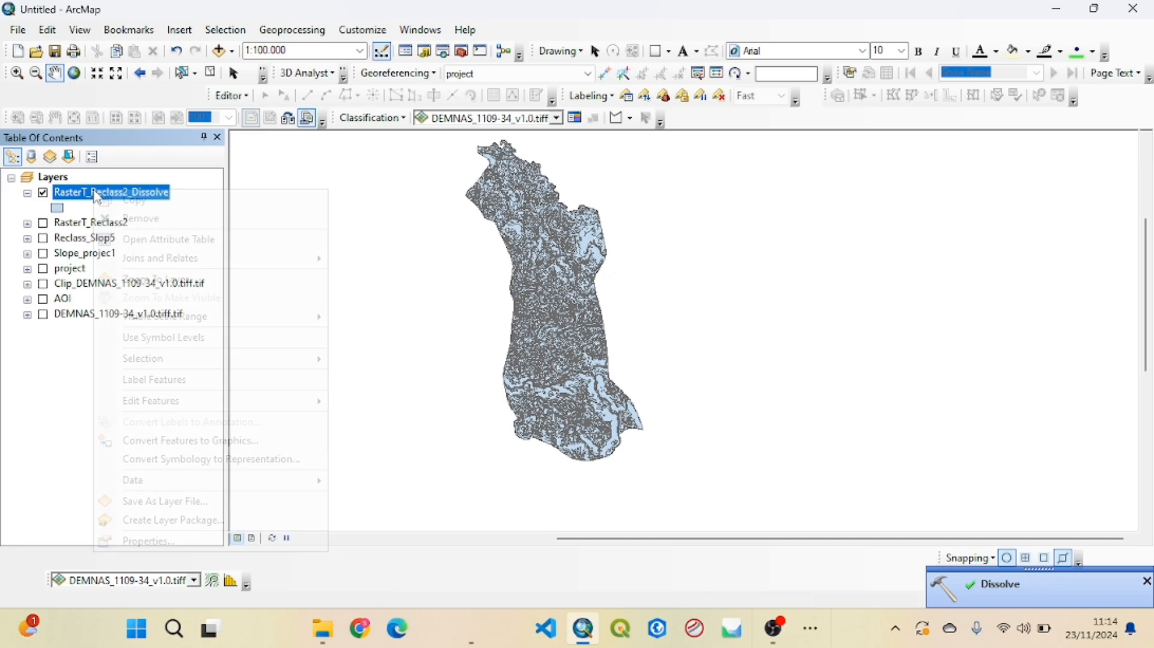
pyautogui.click(135, 238)
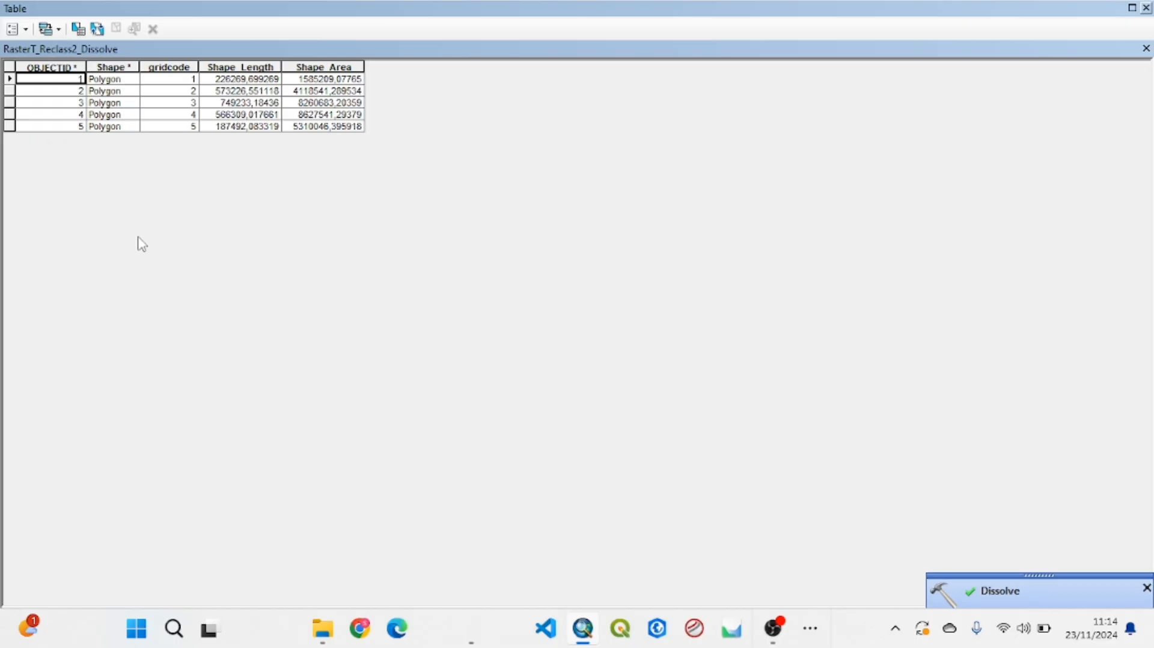
pyautogui.click(187, 67)
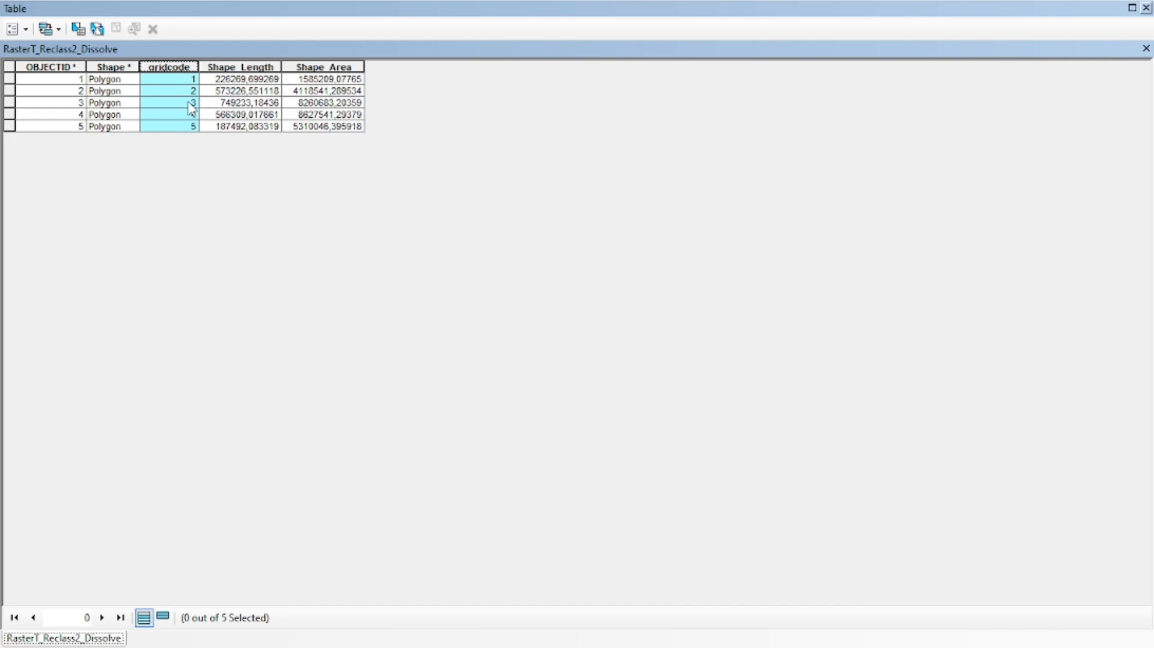
pyautogui.click(1146, 8)
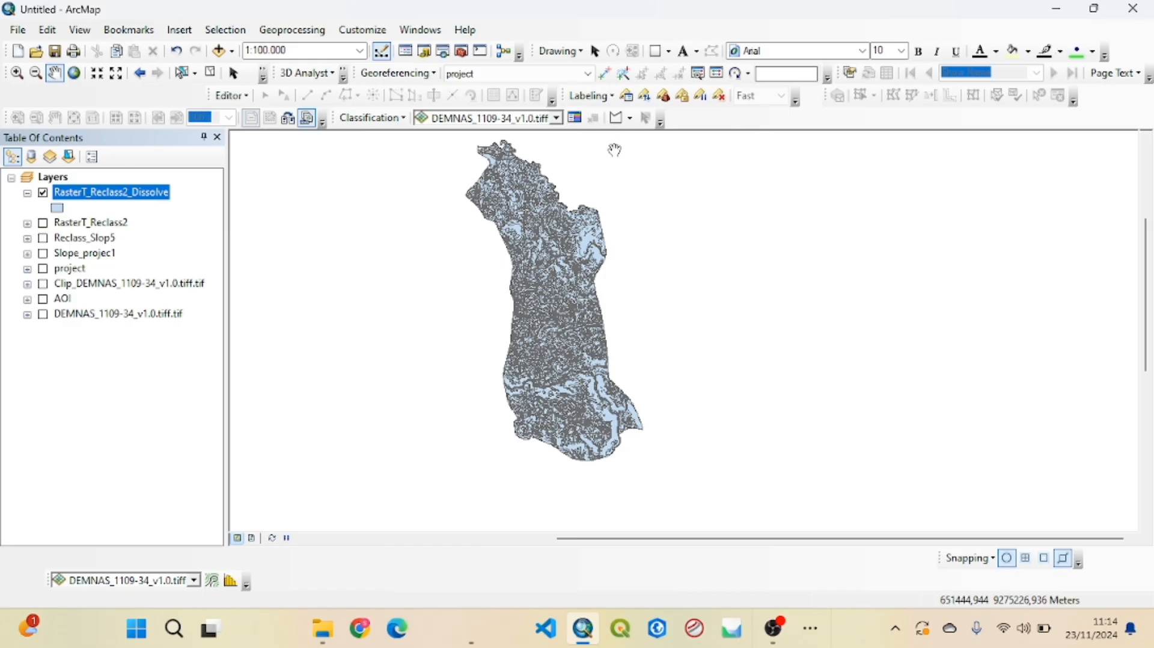
# Add a Text field named Slope to the RasterT_Reclass2_Dissolve attribute table
pyautogui.rightClick(155, 197)
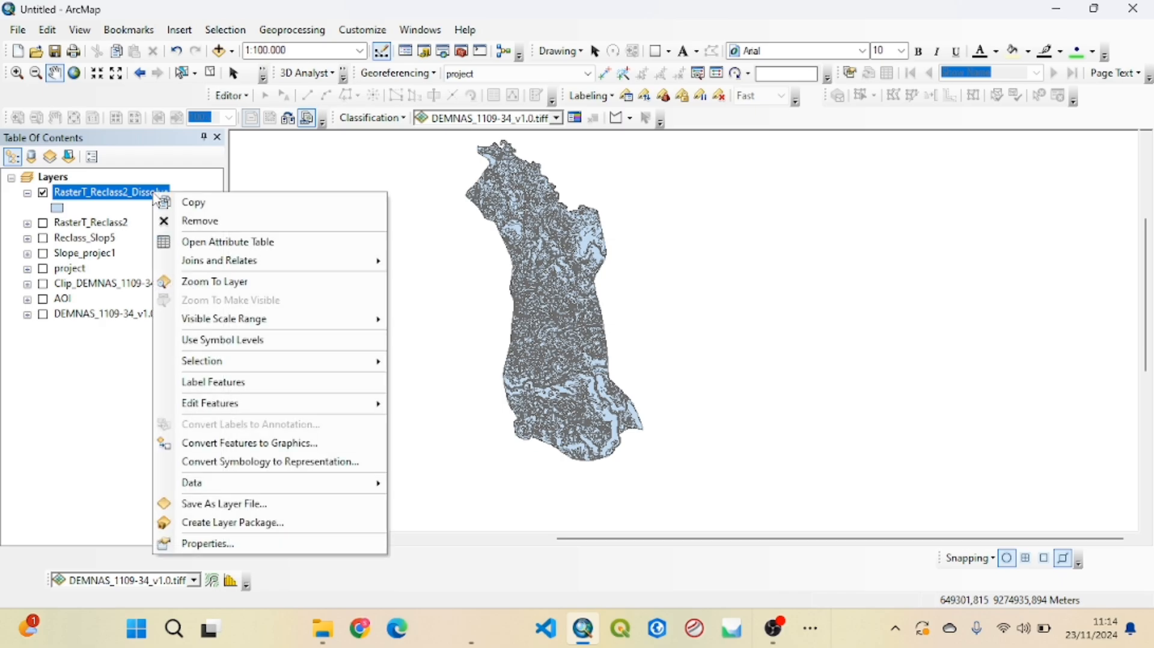
pyautogui.click(215, 243)
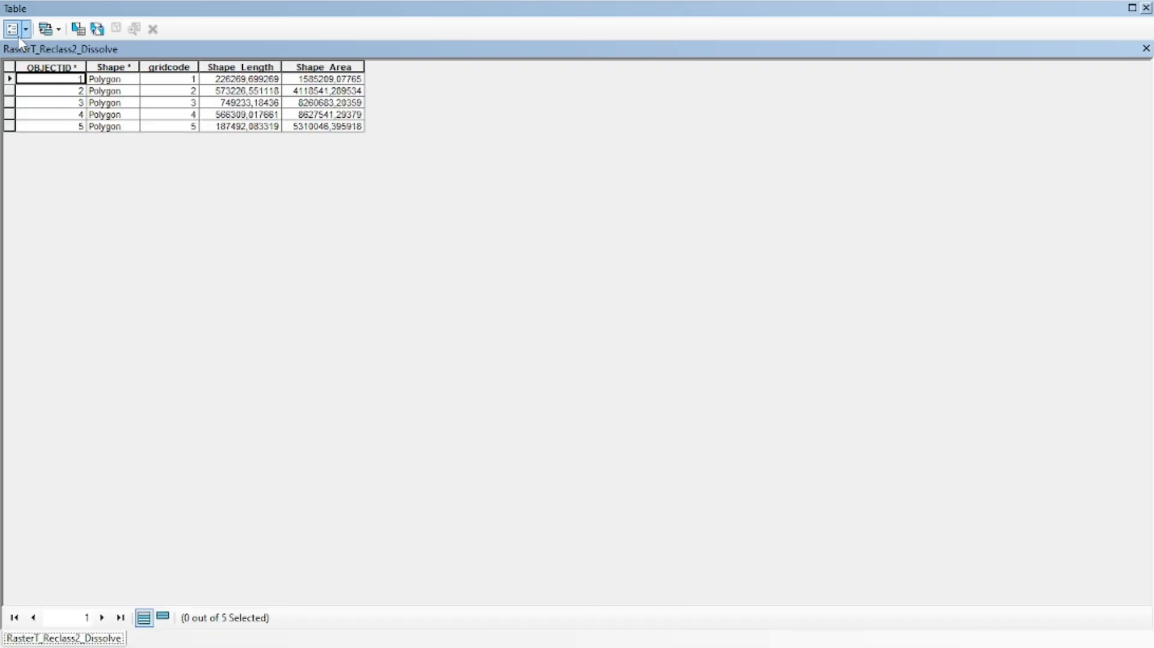
pyautogui.click(13, 27)
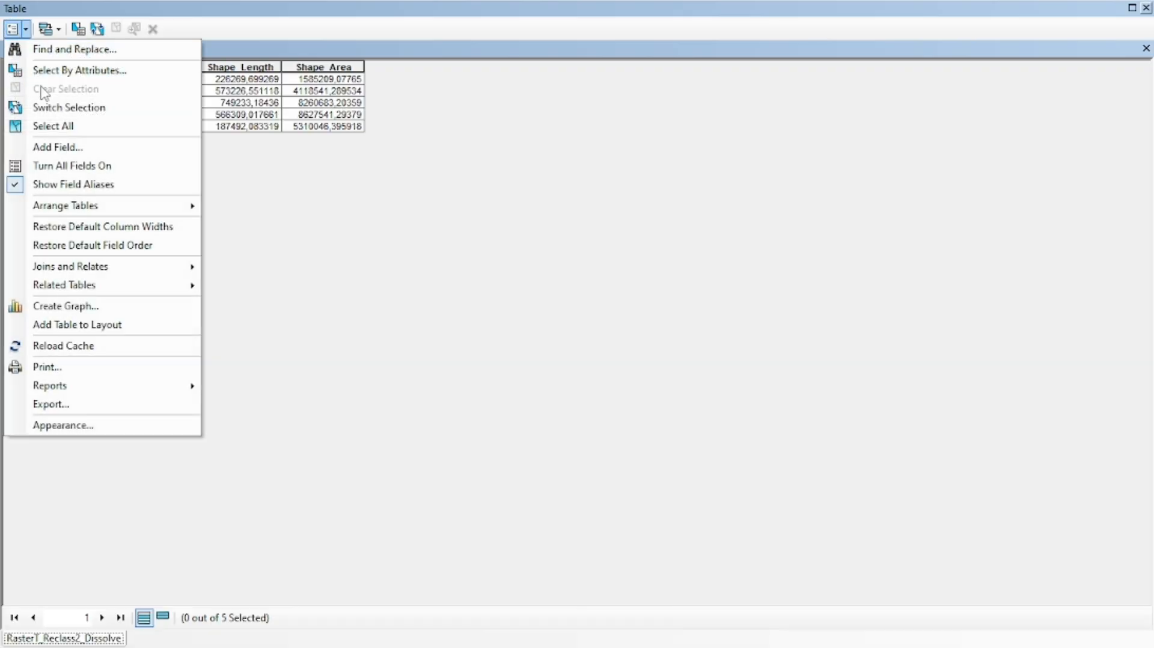
pyautogui.click(58, 146)
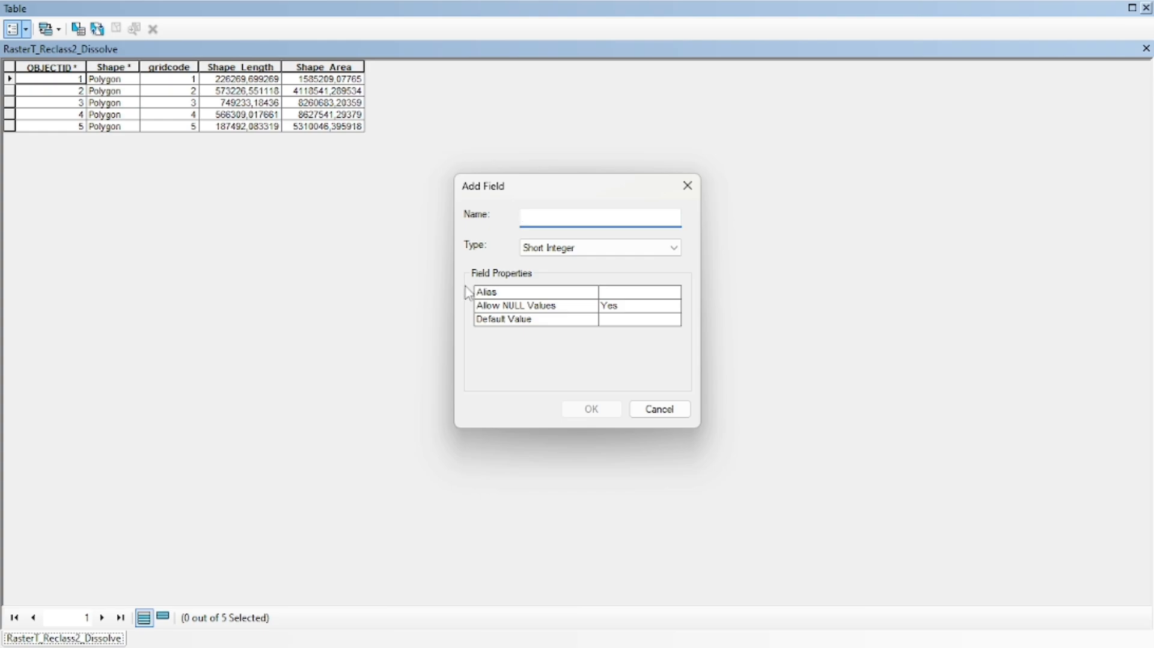
pyautogui.write('Slope')
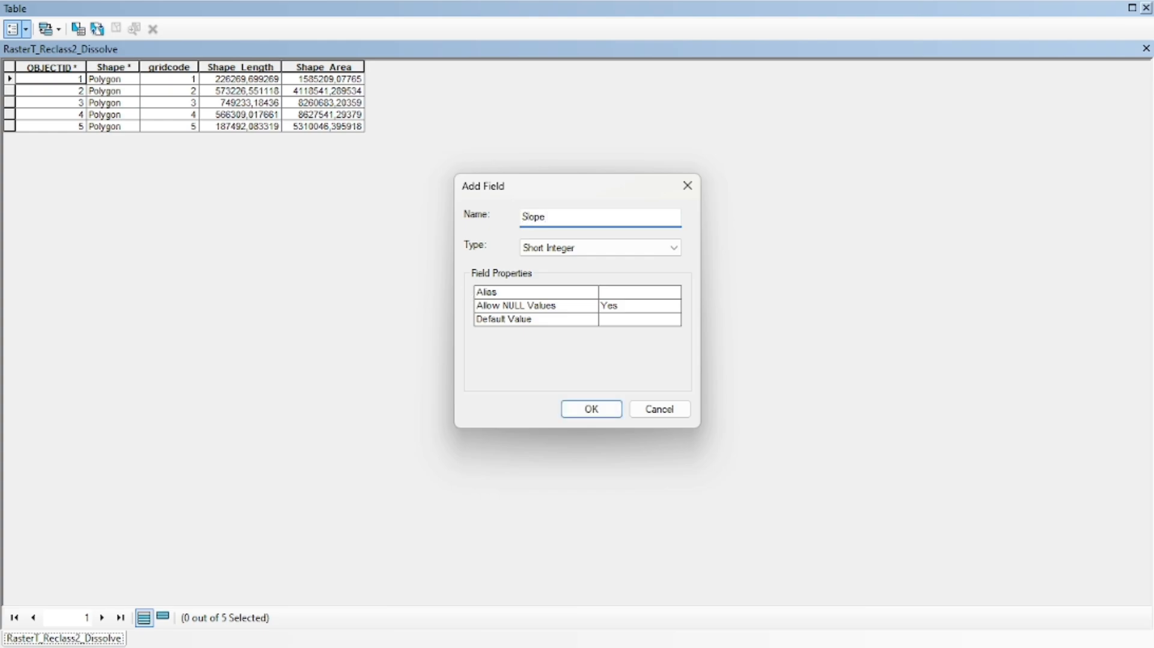
pyautogui.click(541, 253)
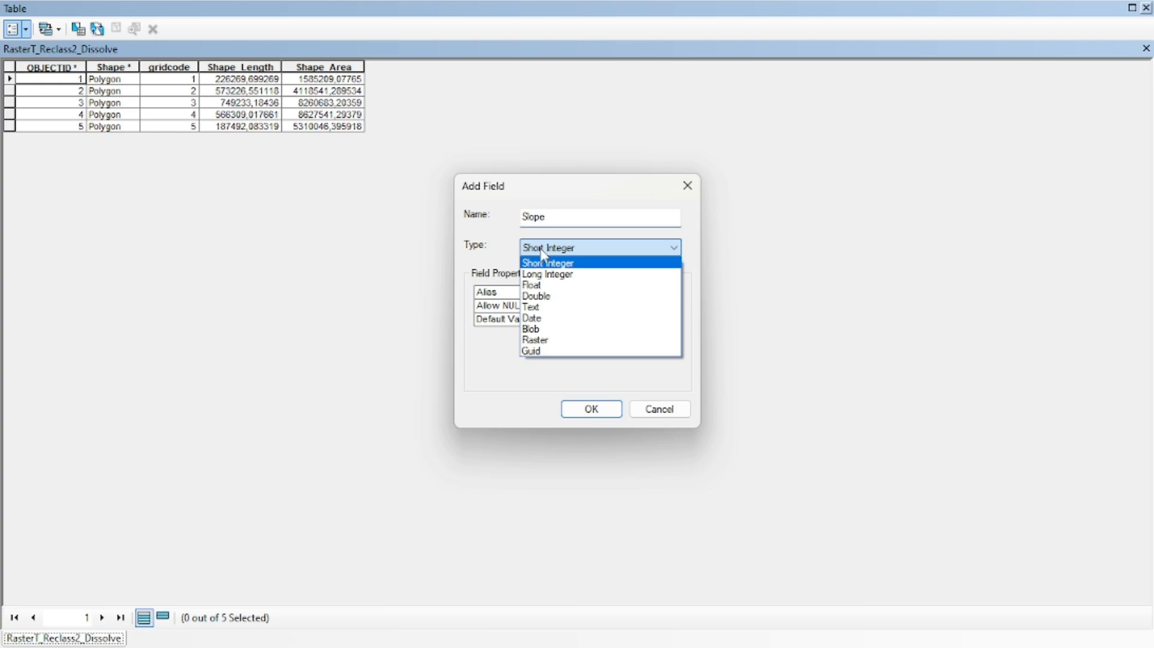
pyautogui.click(541, 307)
pyautogui.click(590, 409)
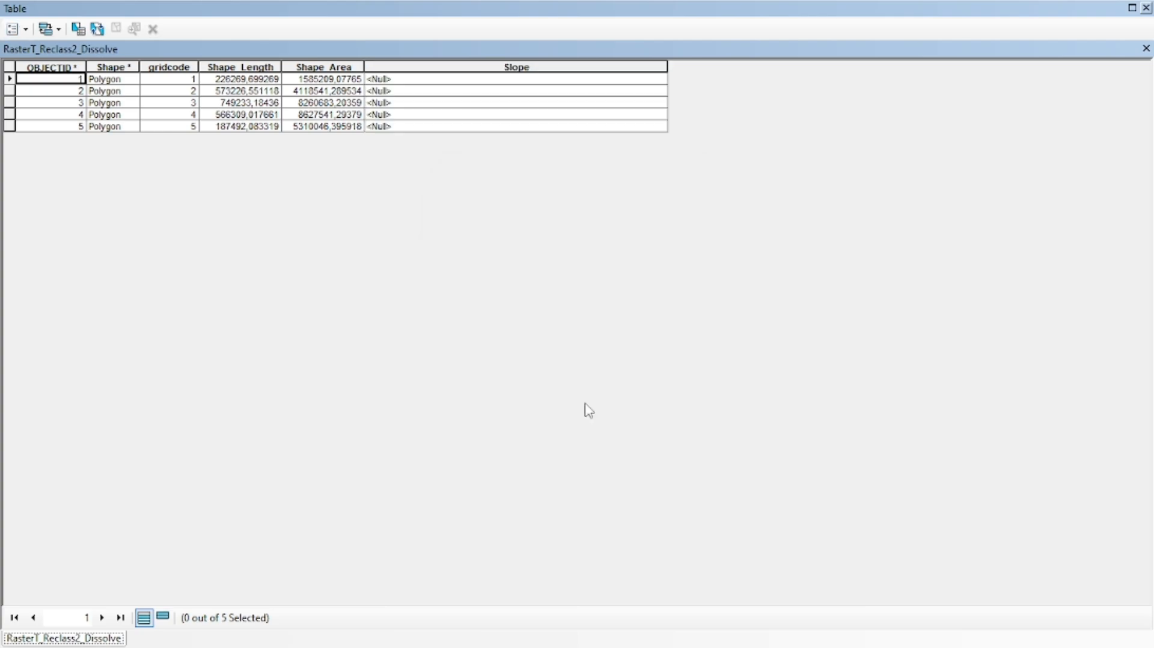
# Add a second Text field named Klasifikasi to the dissolved layer's attribute table
pyautogui.click(20, 30)
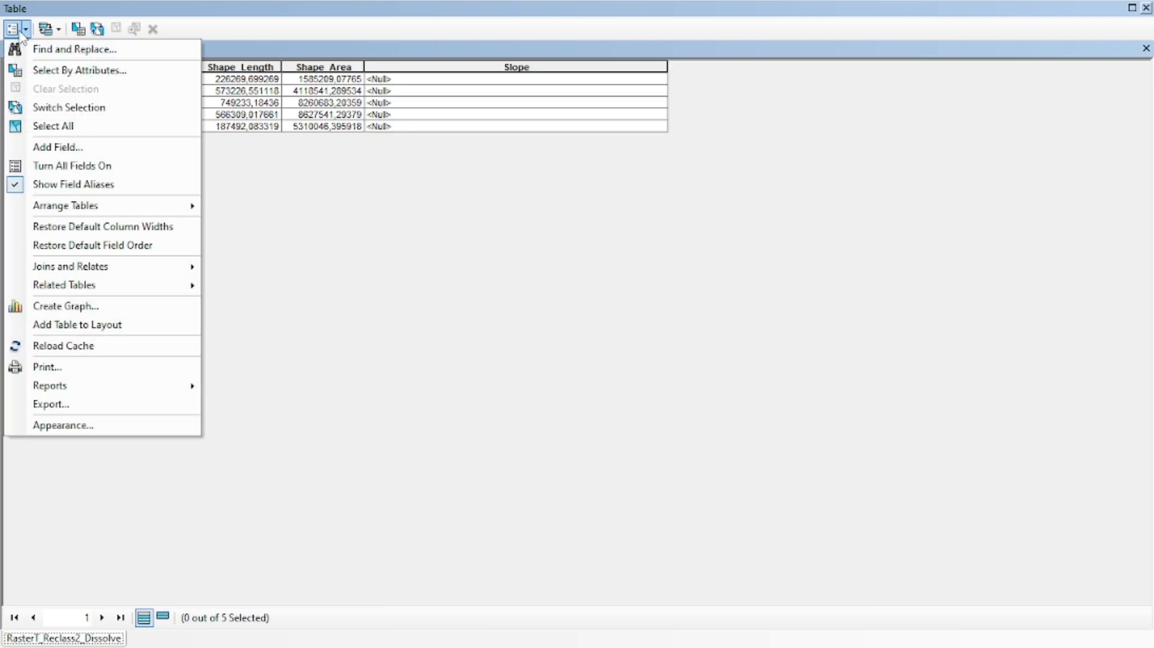
pyautogui.click(57, 147)
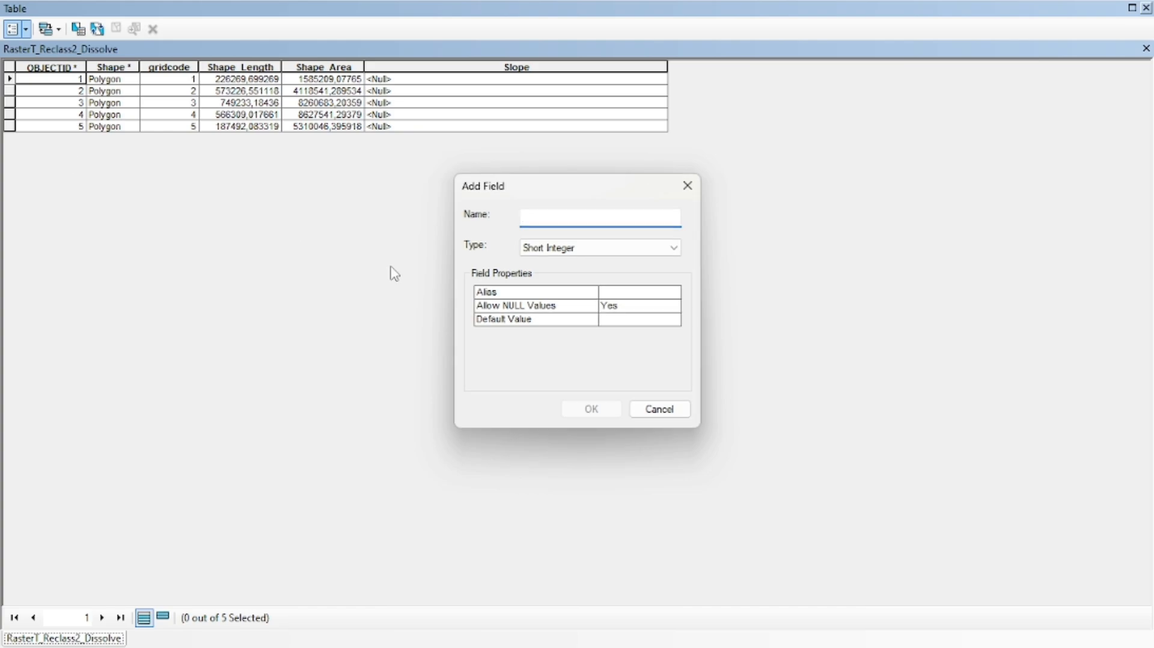
pyautogui.write('Klasifikasi')
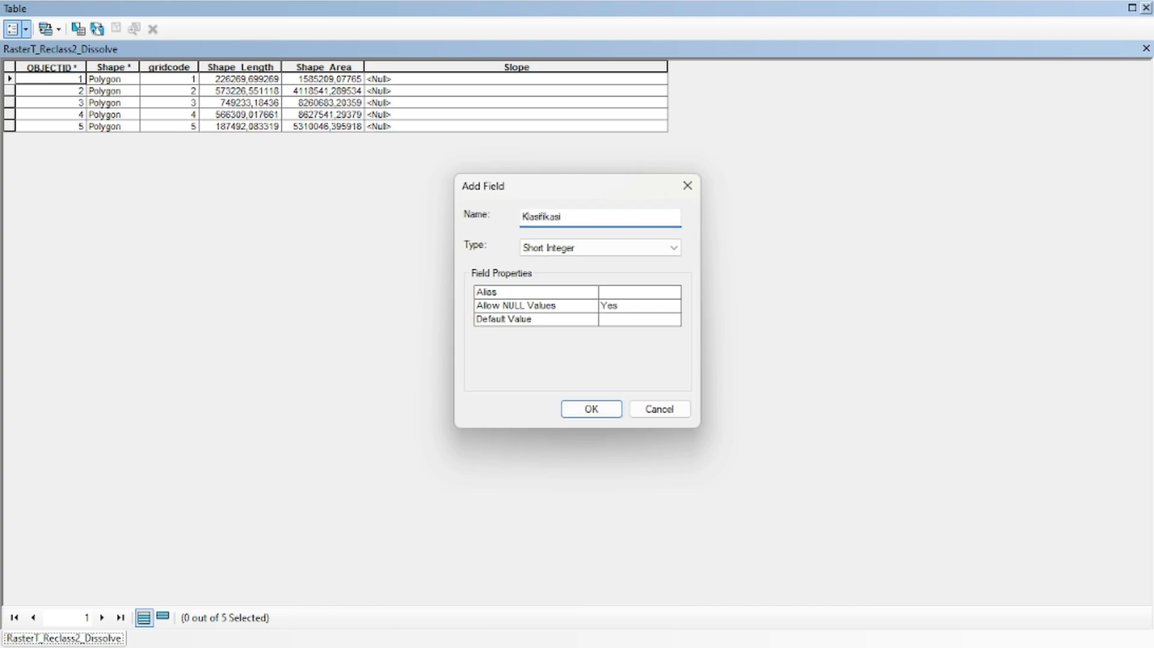
pyautogui.click(529, 248)
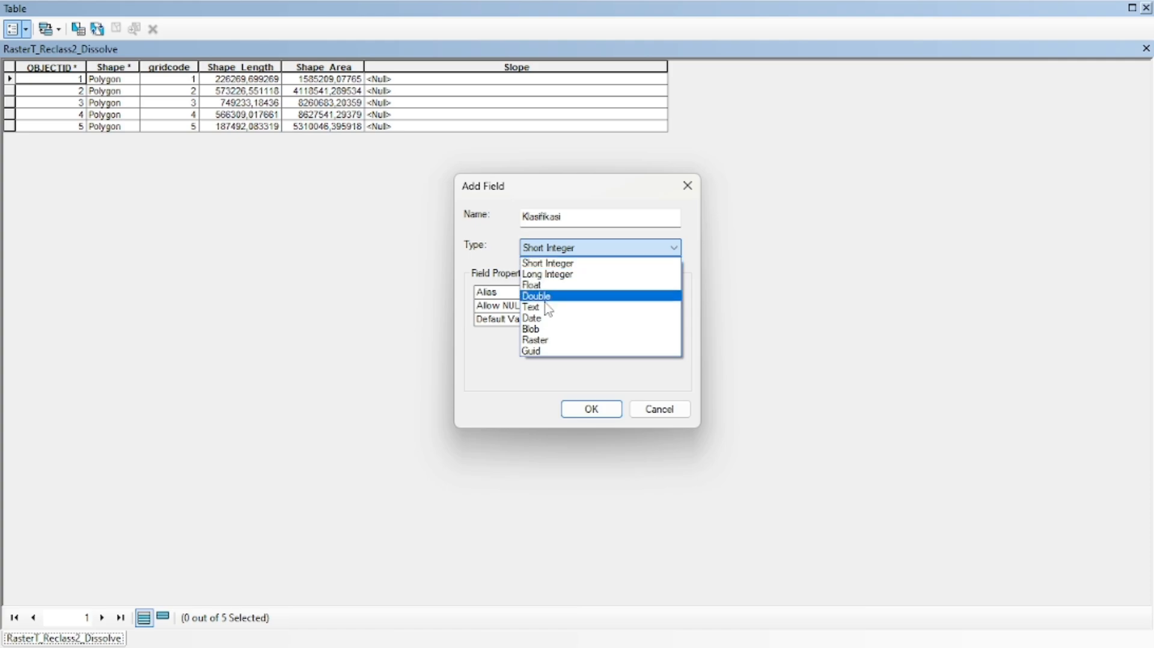
pyautogui.click(548, 308)
pyautogui.click(590, 406)
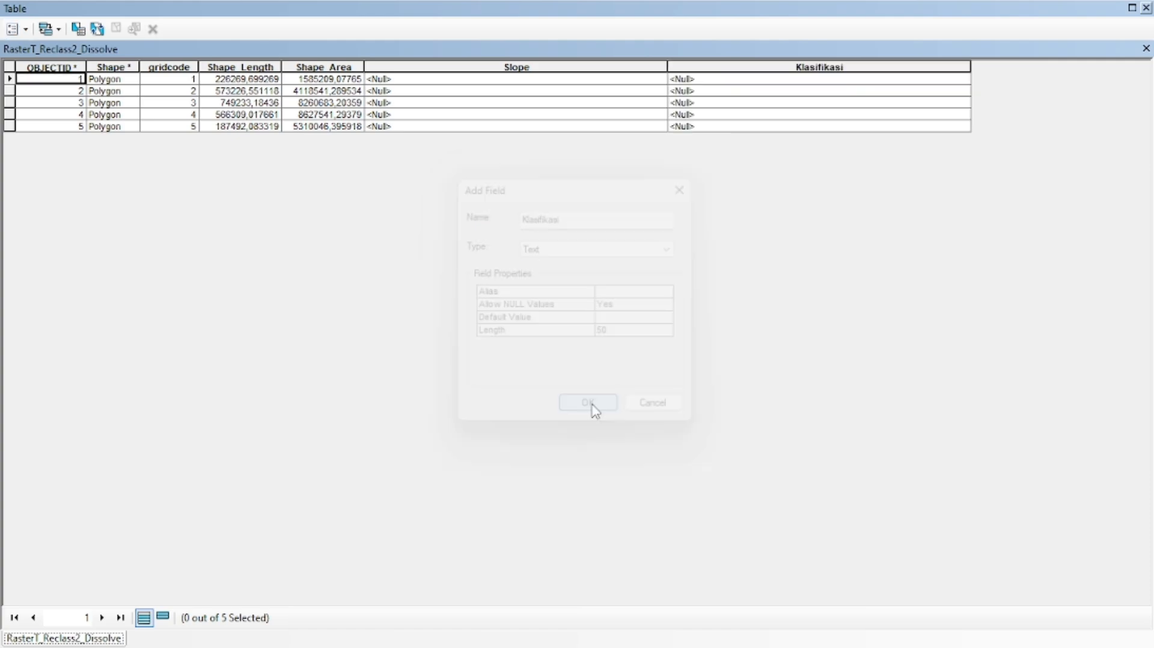
# Start an edit session on the RasterT_Reclass2_Dissolve layer and reopen its attribute table
pyautogui.click(1147, 8)
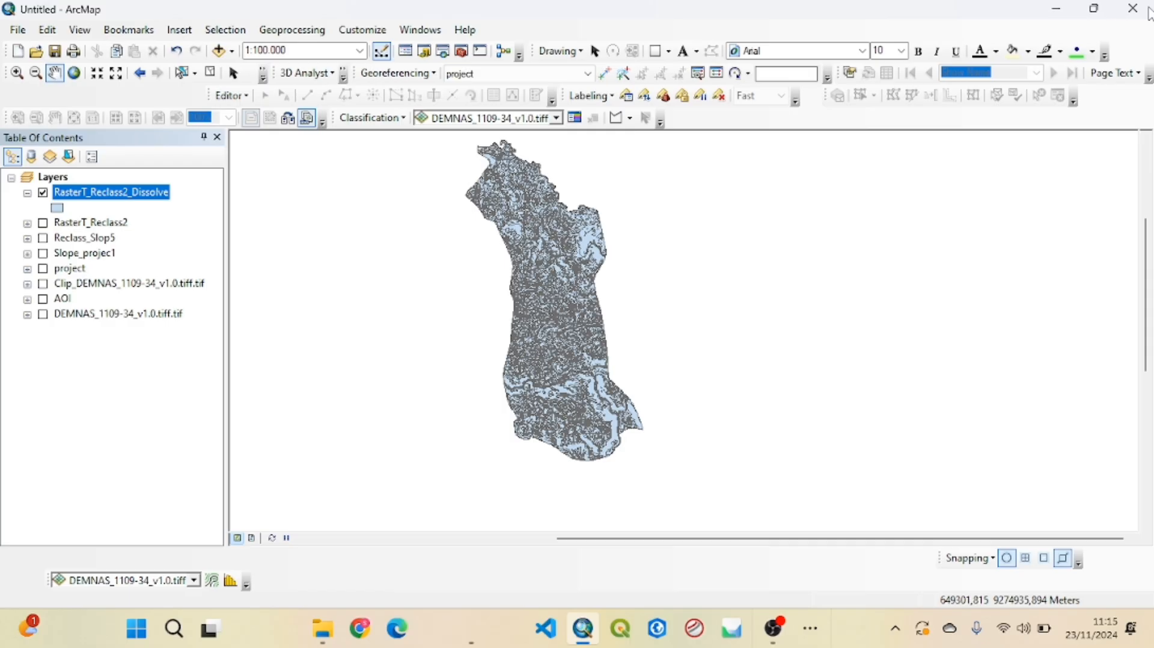
pyautogui.rightClick(148, 197)
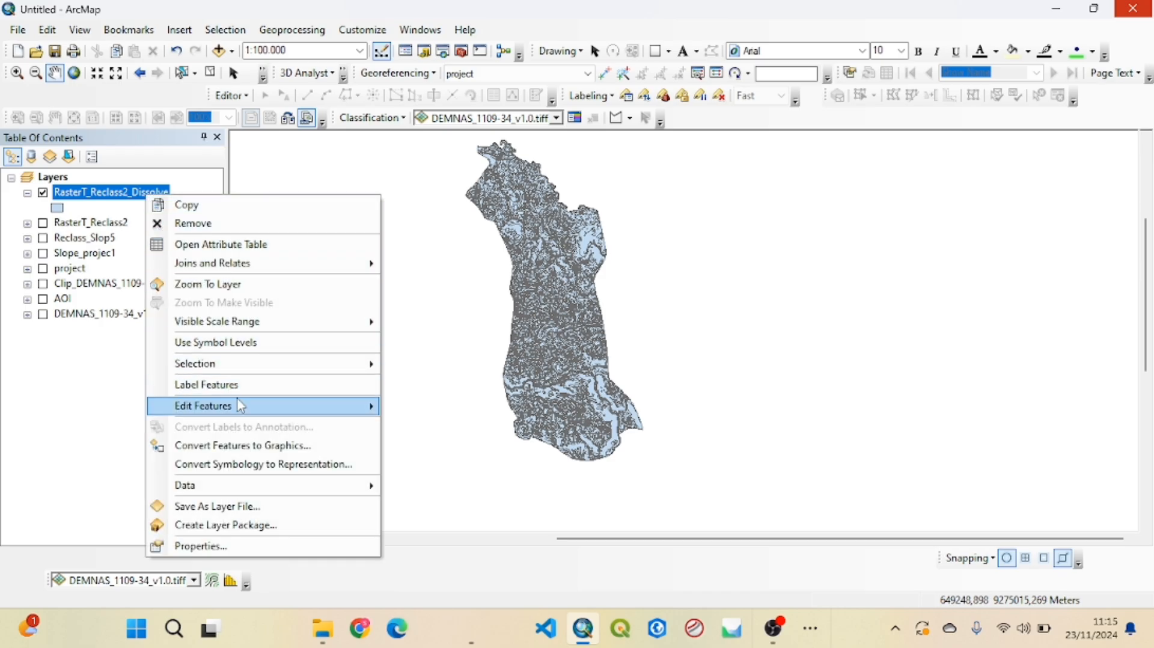
pyautogui.moveTo(241, 407)
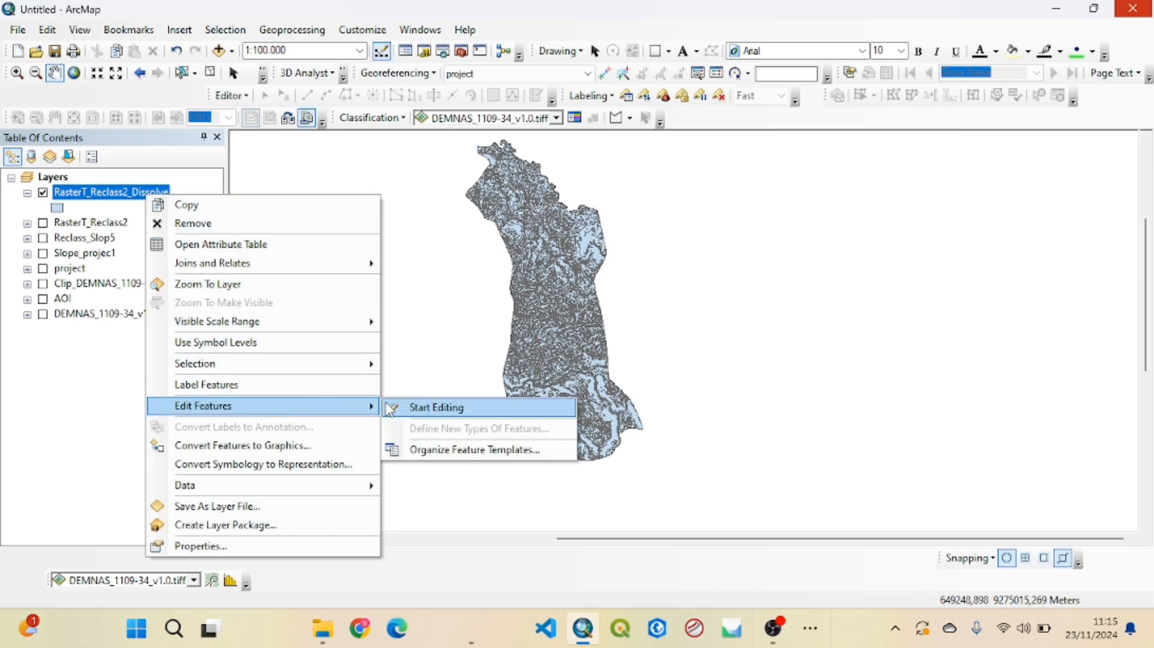
pyautogui.click(407, 407)
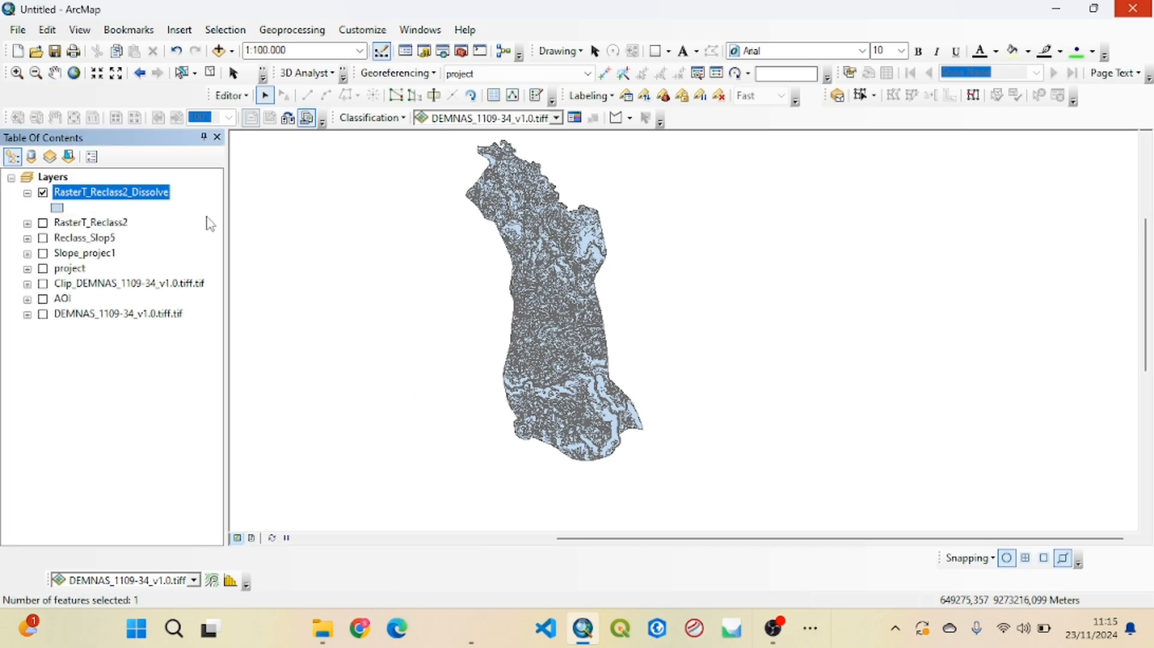
pyautogui.rightClick(158, 200)
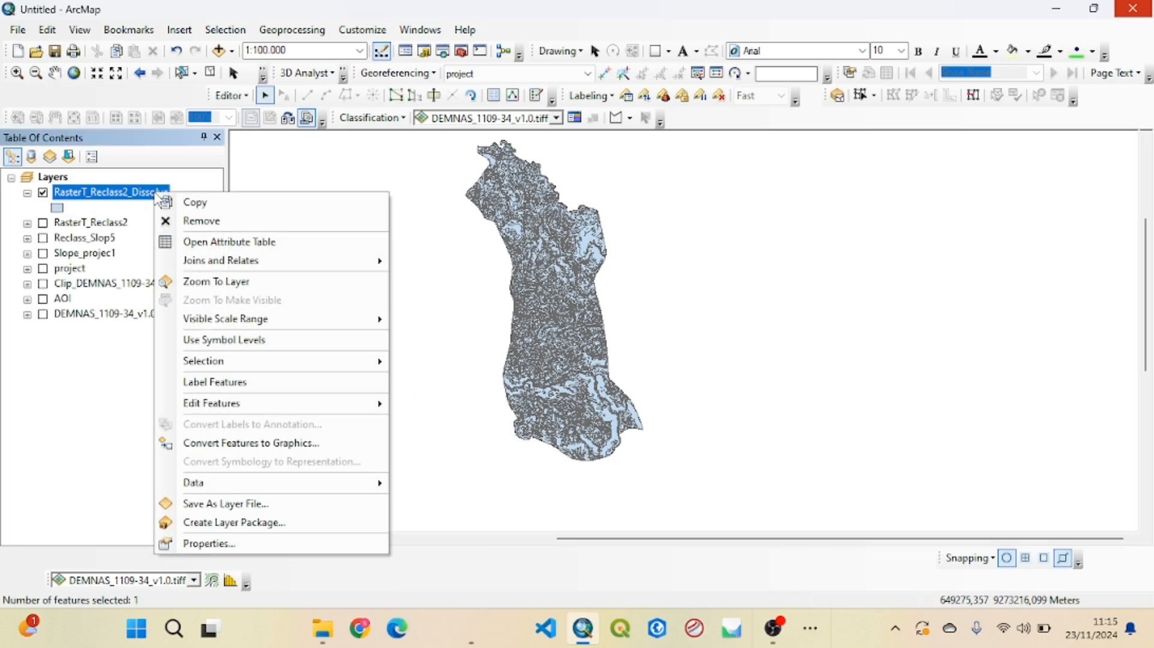
pyautogui.click(225, 240)
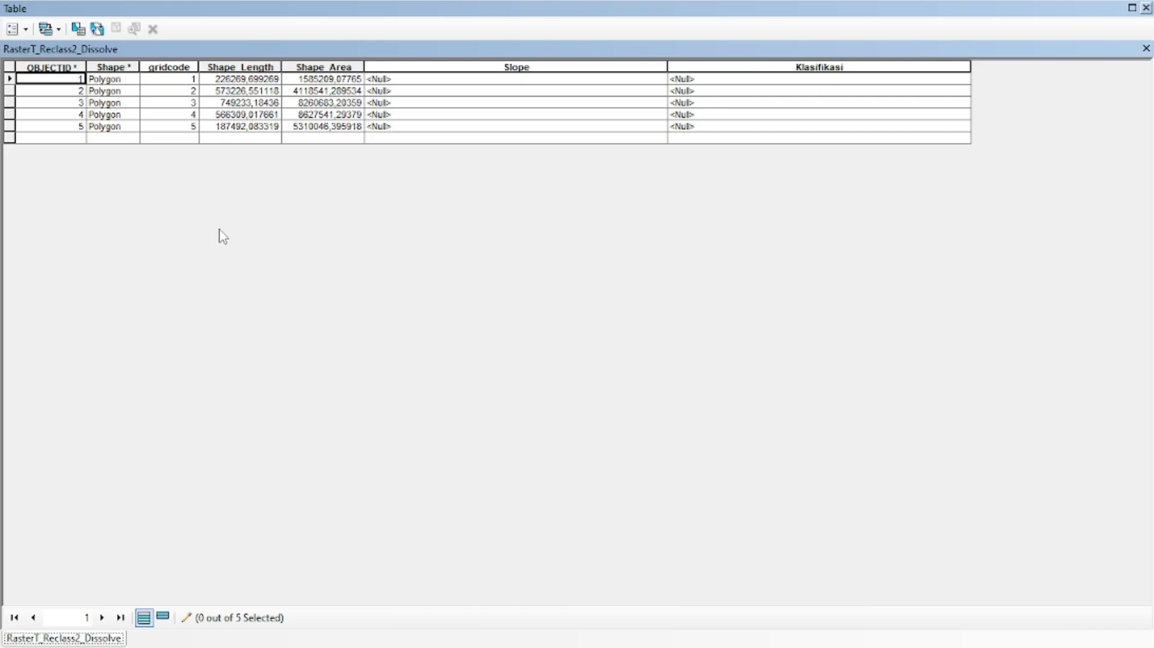
# Fill the Slope field for gridcodes 1 to 3 with <8%, 8% -15% and 15% -25%
pyautogui.click(461, 79)
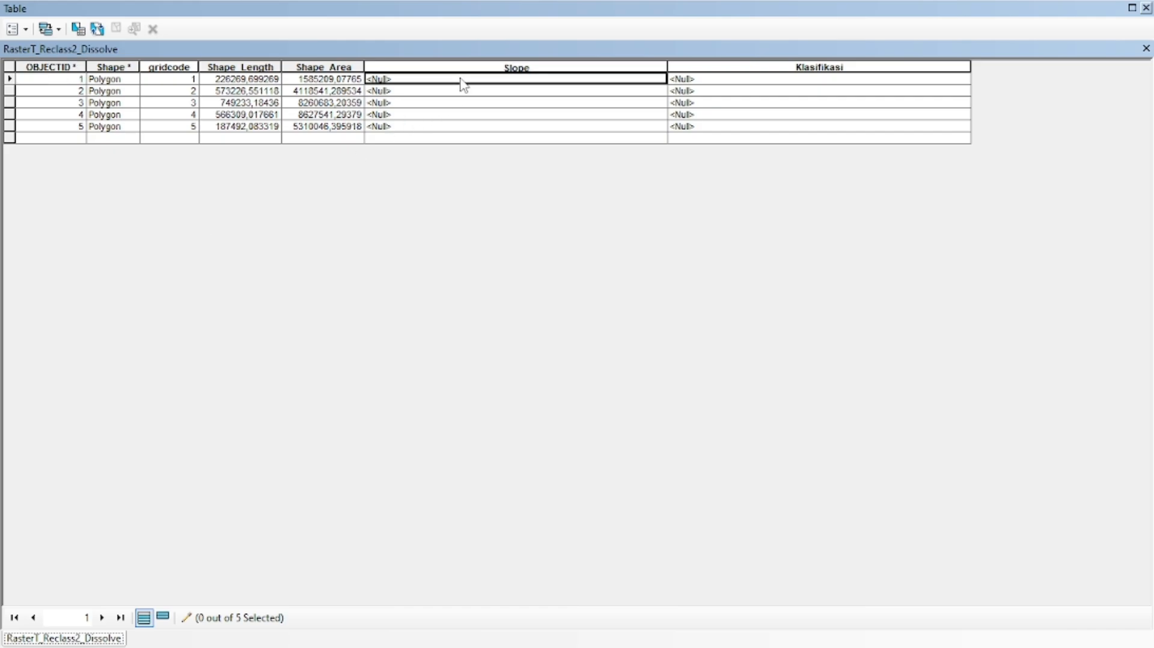
pyautogui.write('<8%')
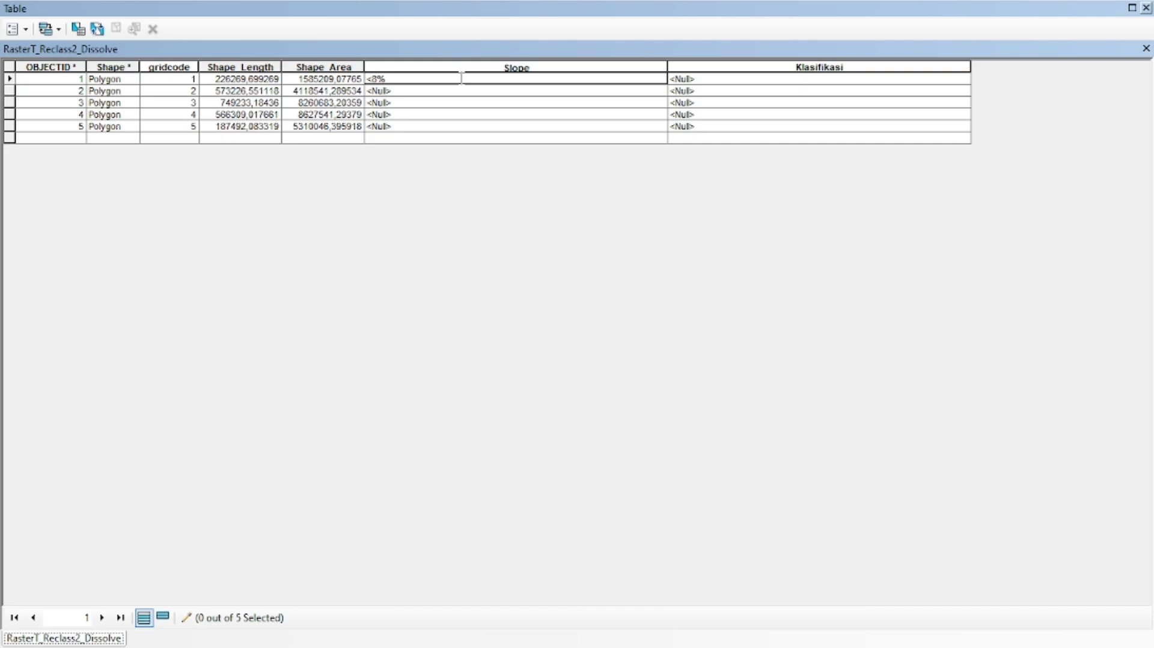
pyautogui.press('Return')
pyautogui.write('8% -15%')
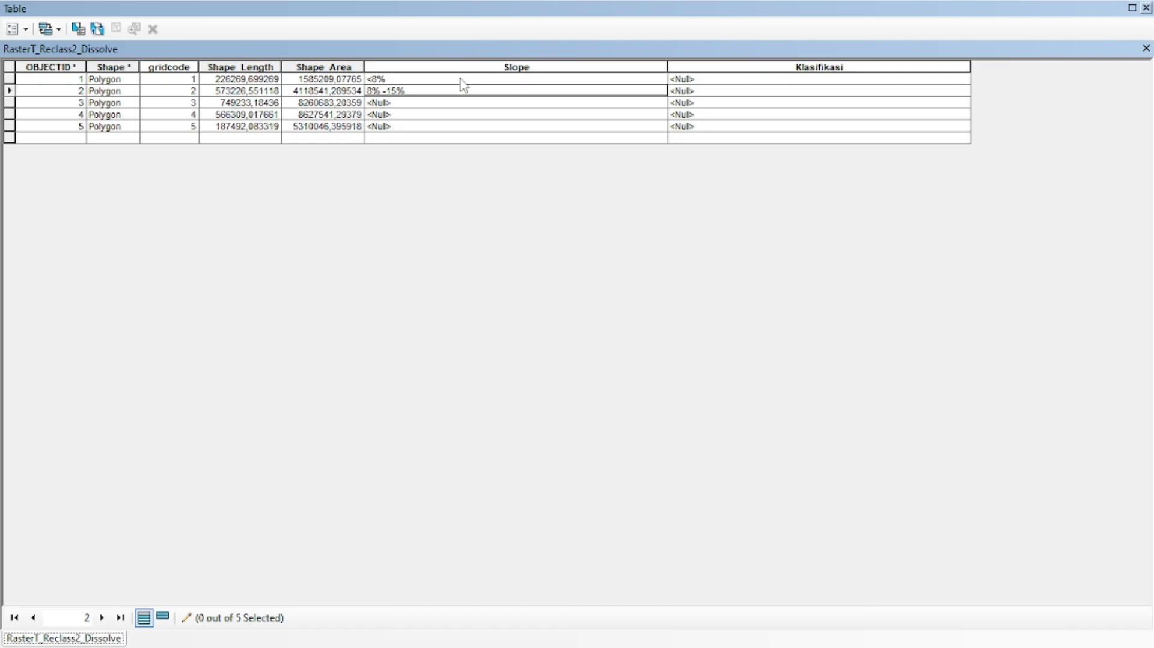
pyautogui.press('Return')
pyautogui.write('15% -25%')
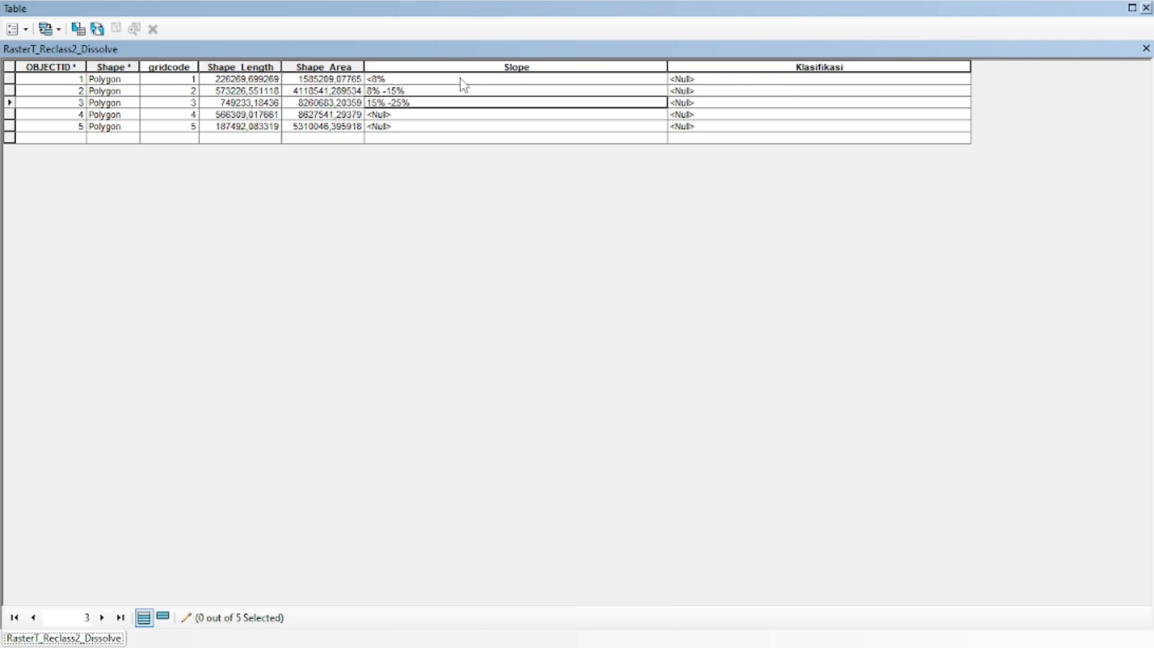
pyautogui.press('Down')
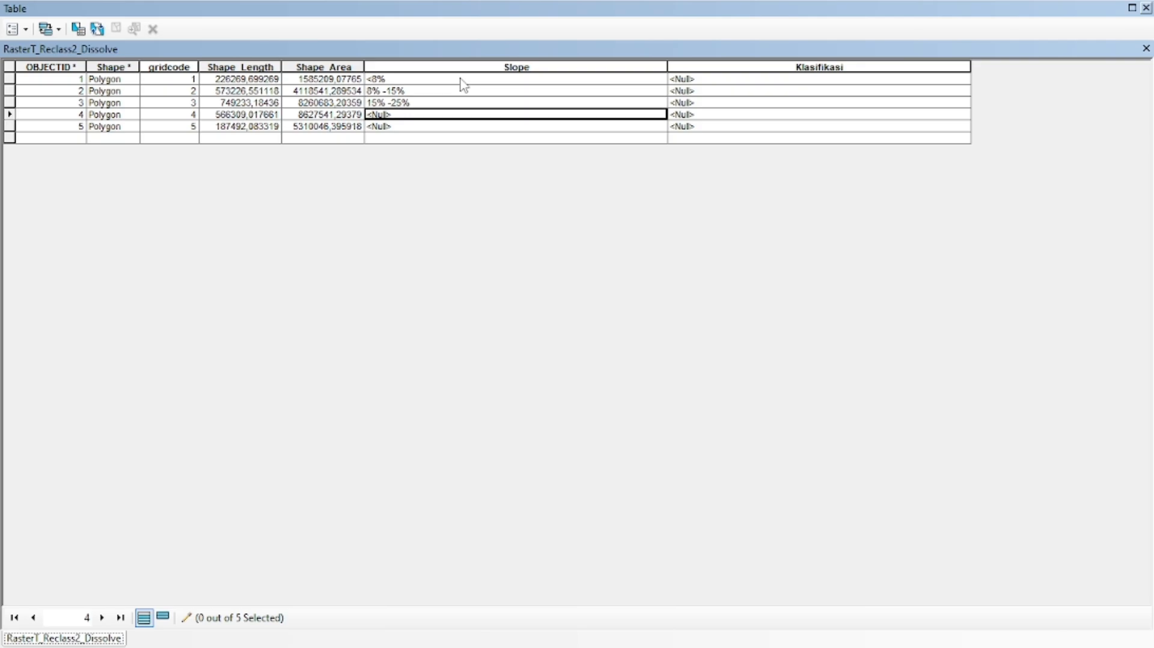
# Enter the Slope values 25% - 40% for gridcode 4 and >40% for gridcode 5
pyautogui.write('25% - 40%')
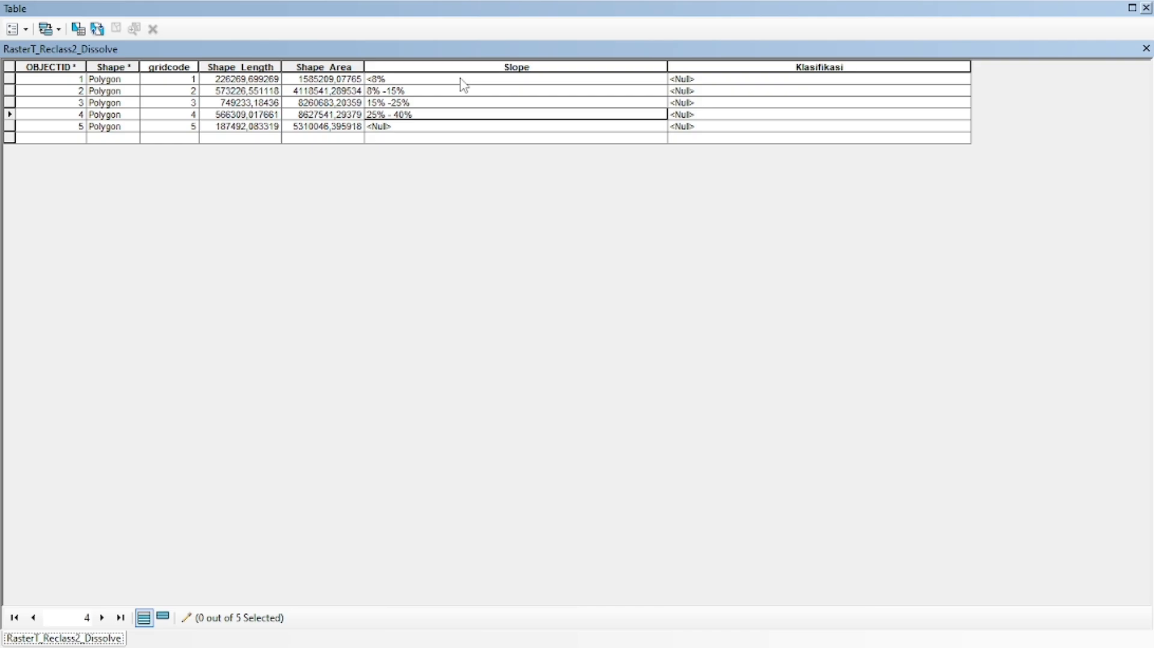
pyautogui.press('Return')
pyautogui.write('4')
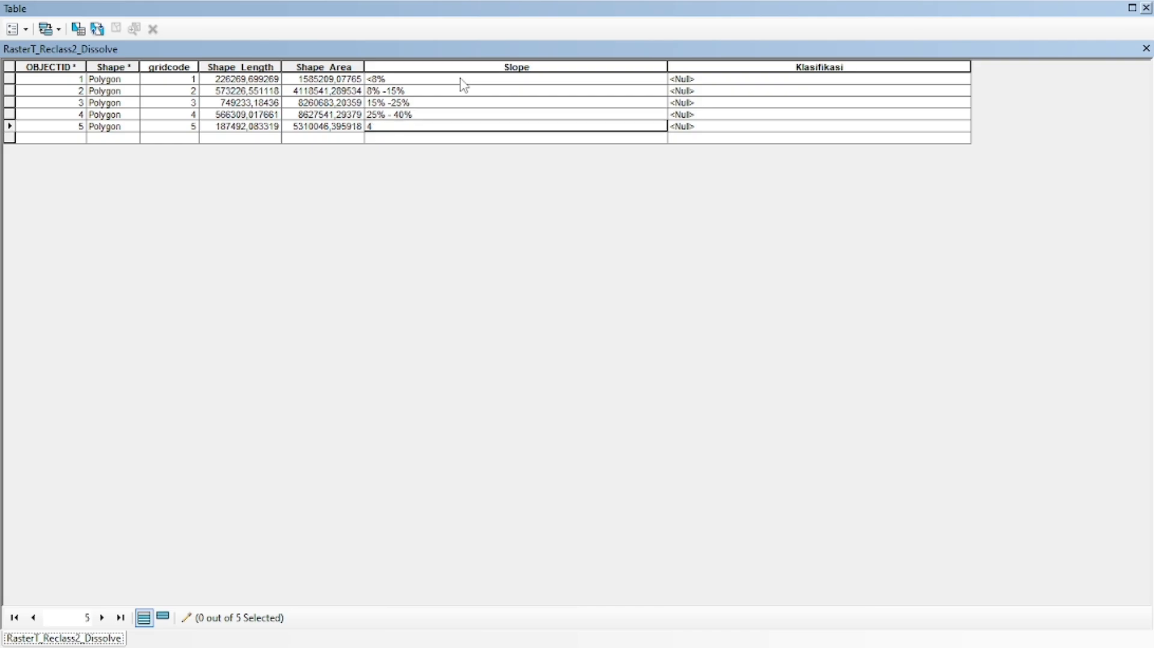
pyautogui.write('0%')
pyautogui.write('>')
pyautogui.press('BackSpace')
pyautogui.write('>')
# Fill the Klasifikasi field for gridcodes 1 to 3 with Datar, Landai and Agak Curam
pyautogui.click(746, 80)
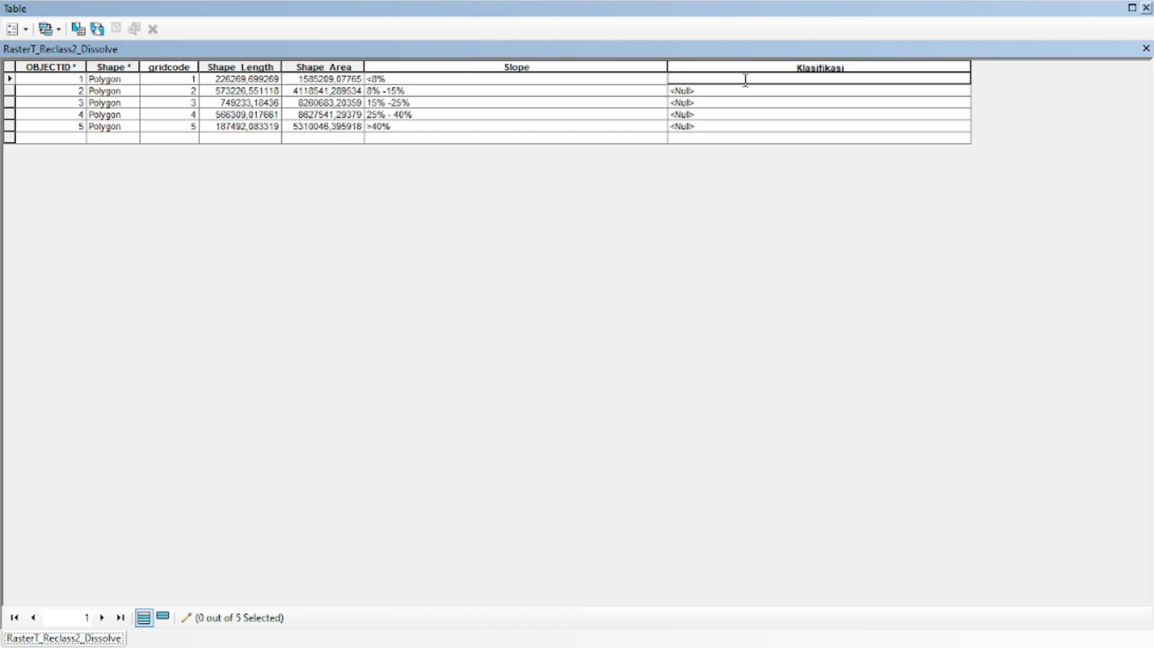
pyautogui.write('Datar')
pyautogui.click(747, 88)
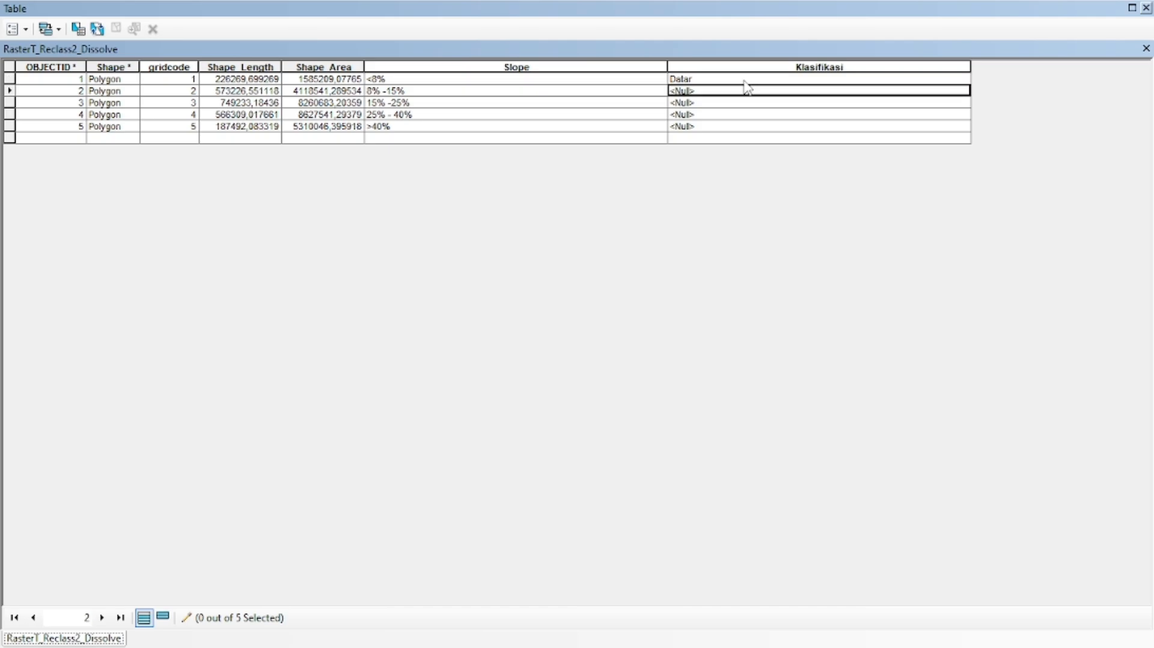
pyautogui.write('Landai')
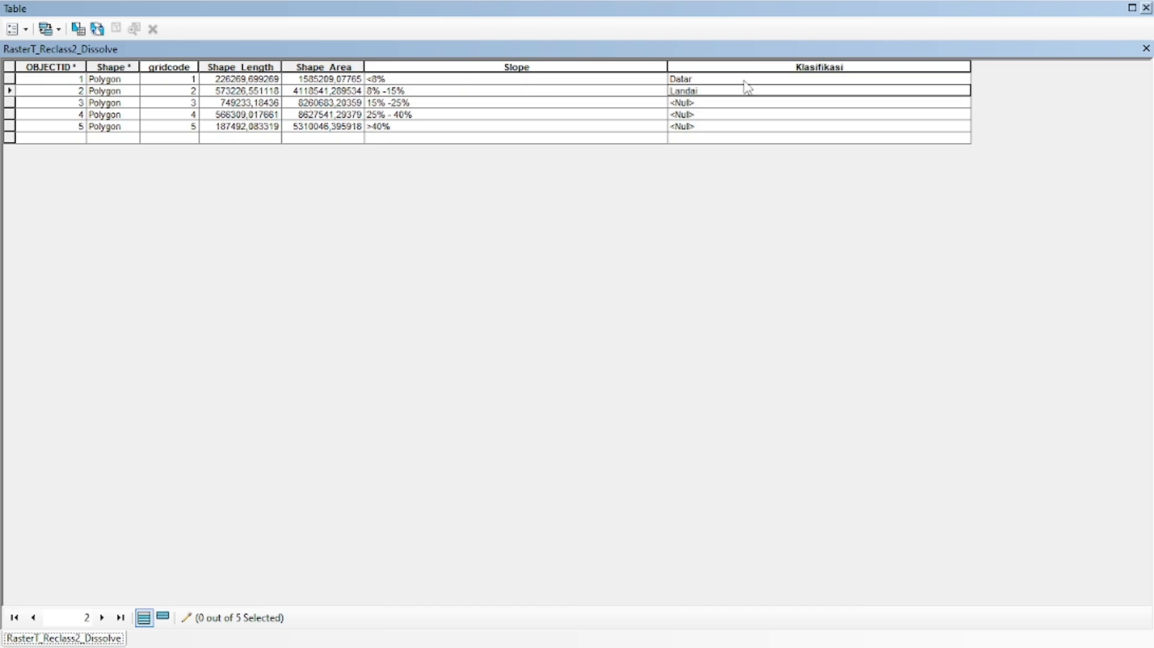
pyautogui.press('Return')
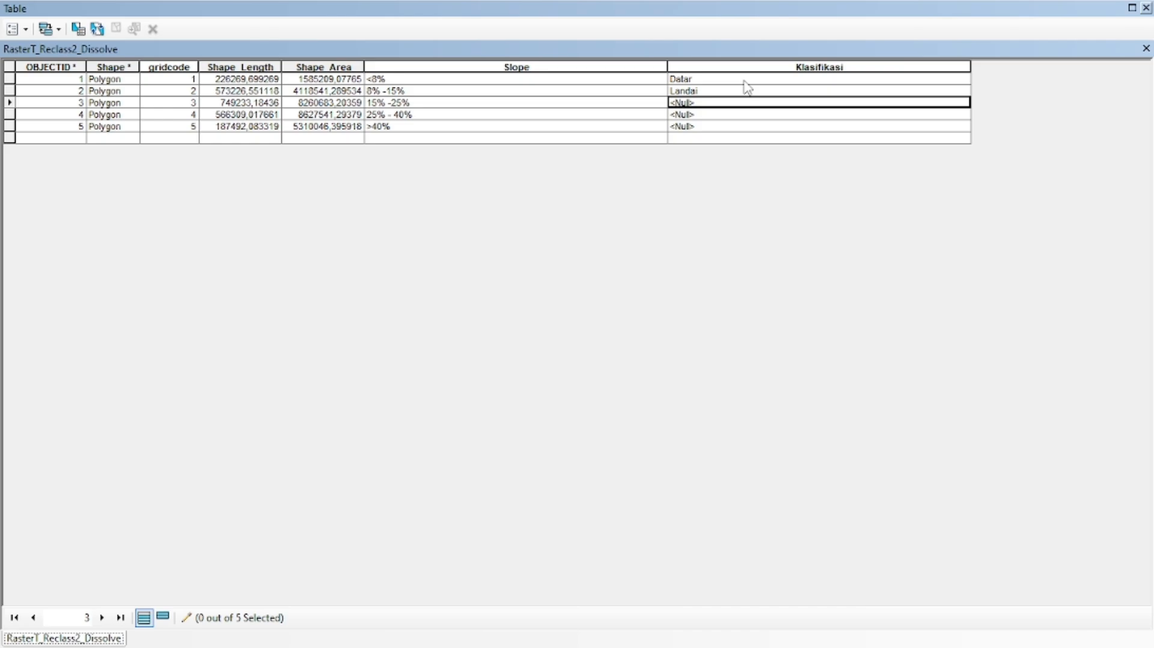
pyautogui.write('Agak')
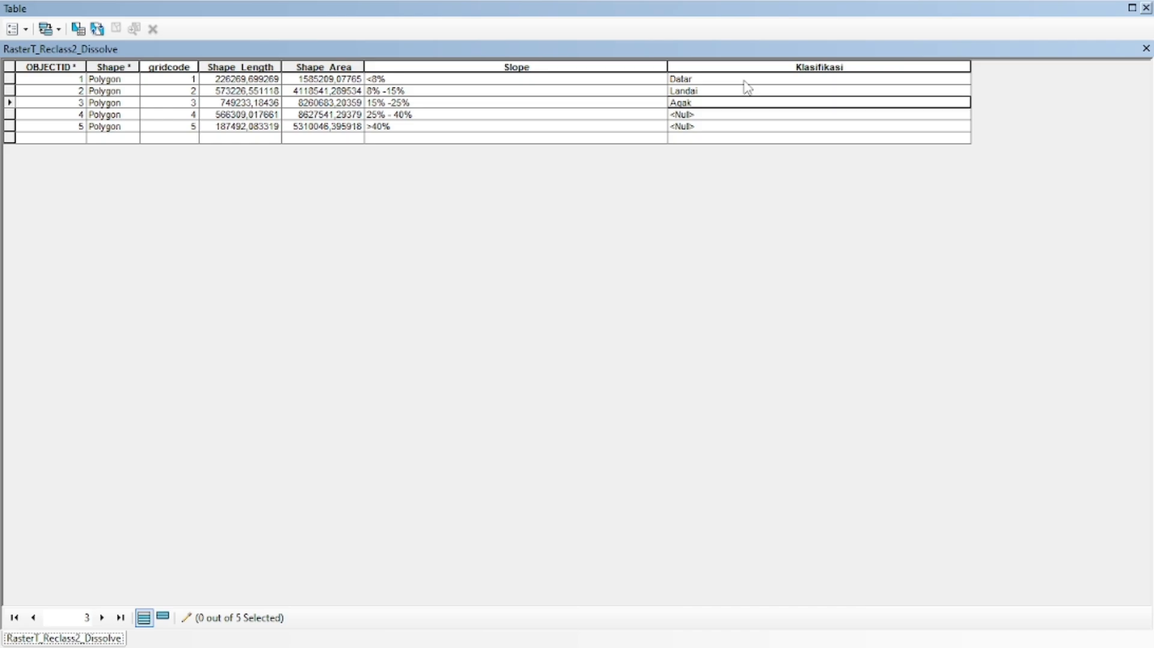
pyautogui.write(' Curam')
pyautogui.press('Return')
# Enter the Klasifikasi values Curam for gridcode 4 and Sangat Curam for gridcode 5
pyautogui.write('Cu')
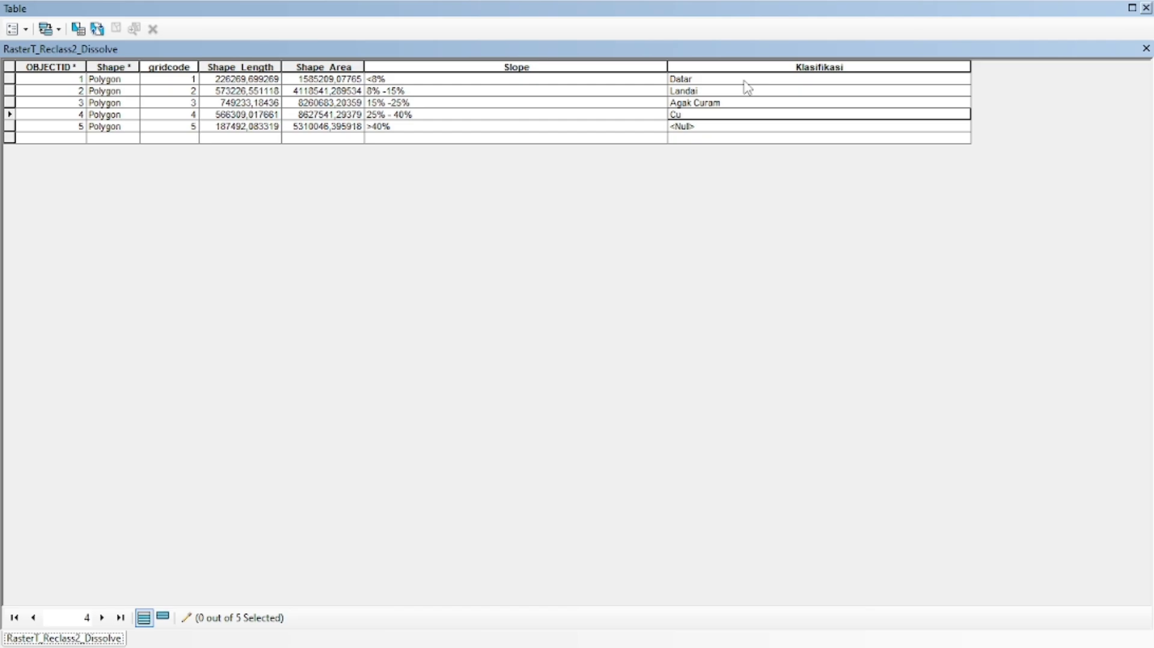
pyautogui.write('ram')
pyautogui.press('Return')
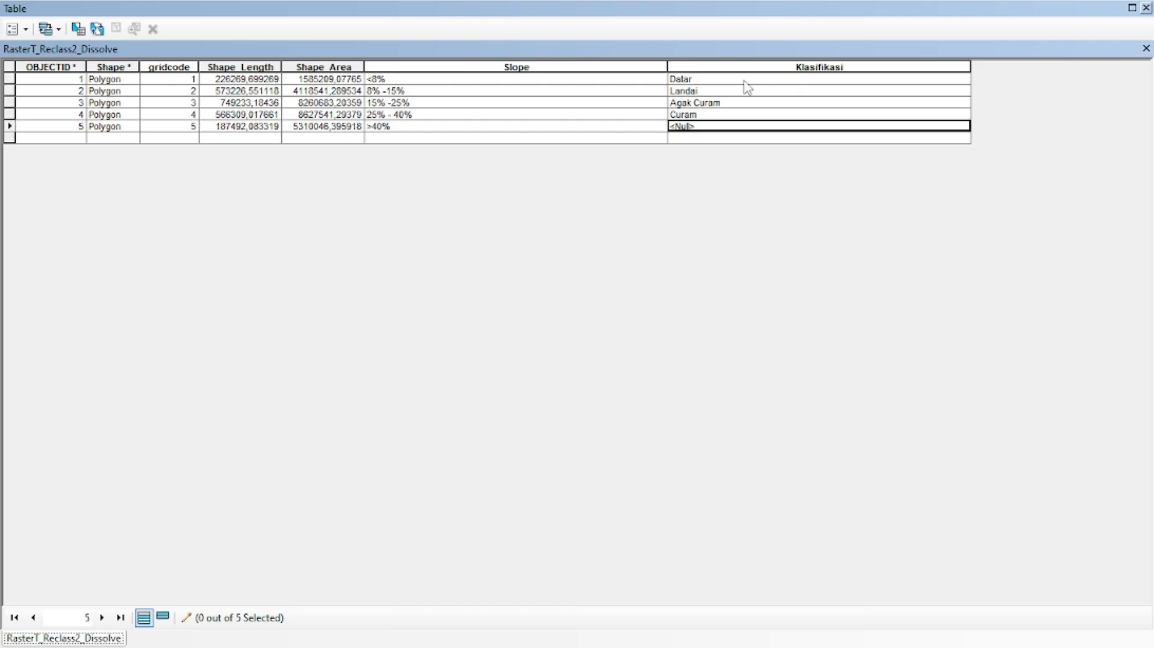
pyautogui.write('Sangat')
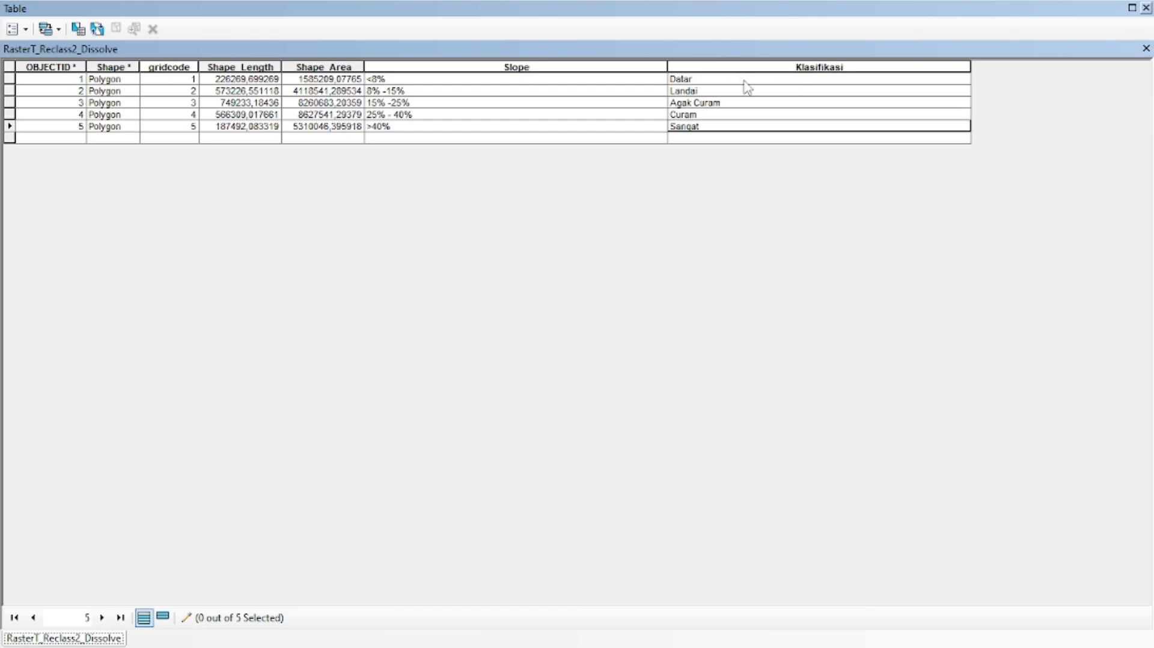
pyautogui.write(' Curam')
# Close the attribute table, save the edits and end the edit session
pyautogui.click(1146, 8)
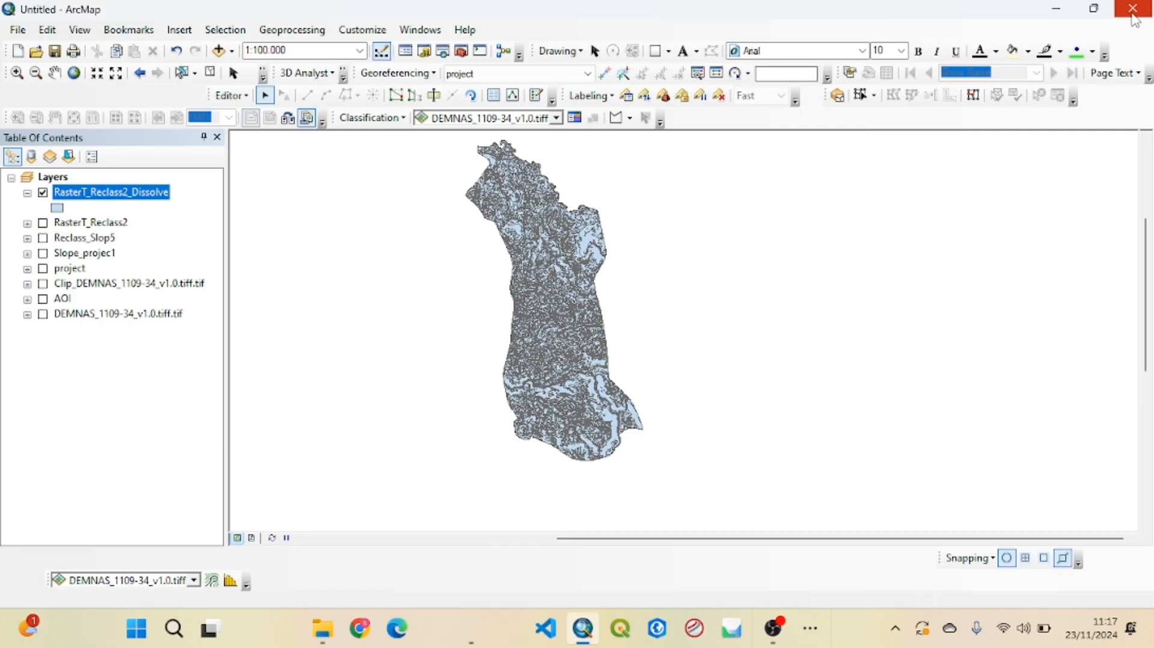
pyautogui.click(238, 97)
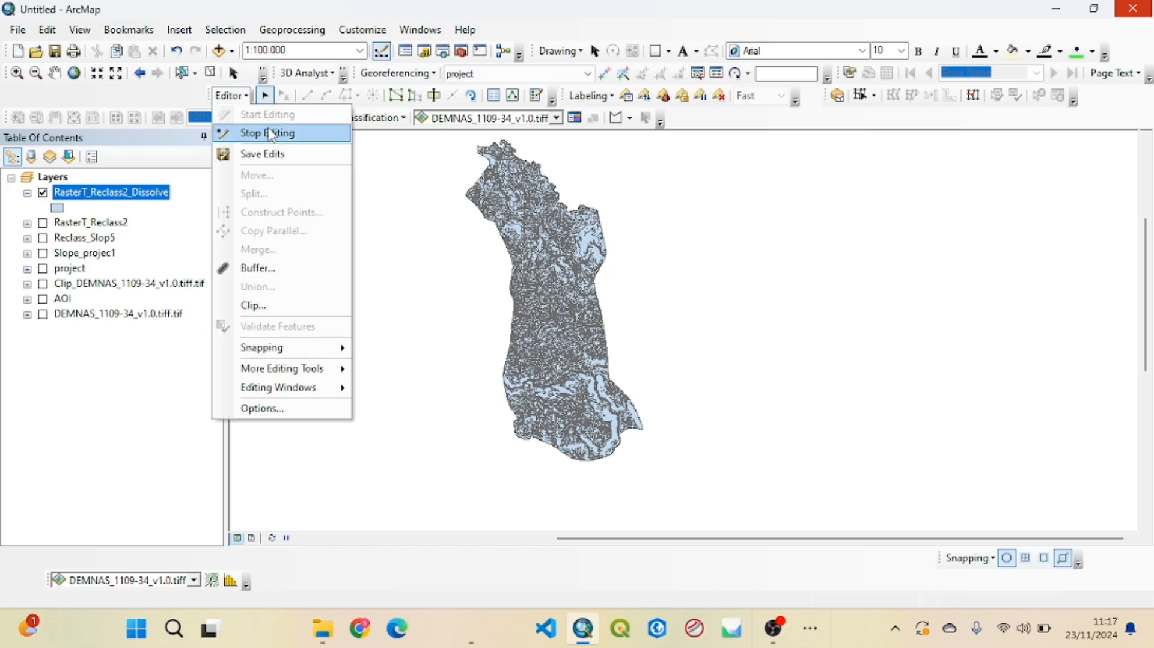
pyautogui.click(269, 154)
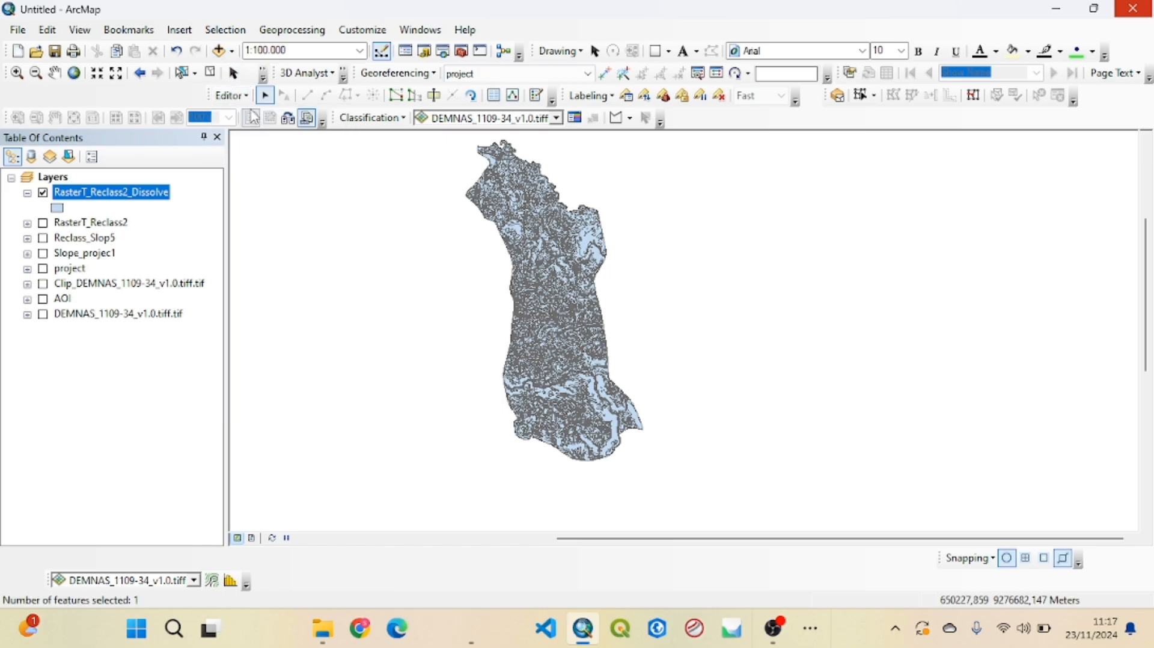
pyautogui.click(241, 95)
pyautogui.click(267, 133)
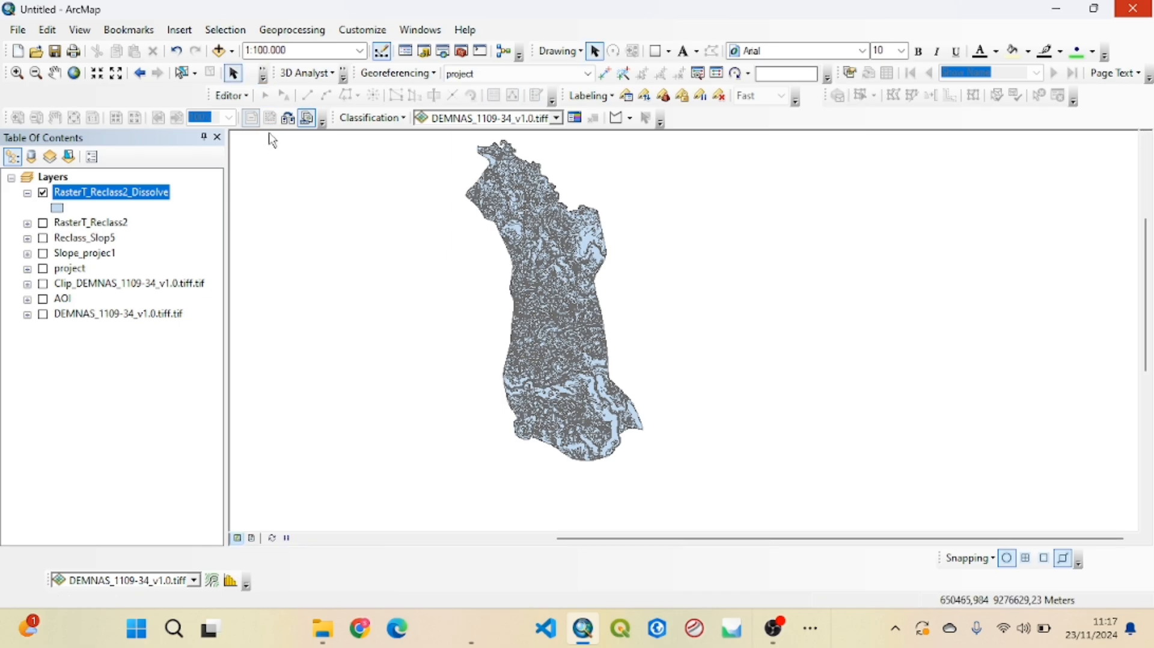
# Set the dissolved layer's symbology to unique values of gridcode, turn off all other values and add all five classes
pyautogui.rightClick(150, 197)
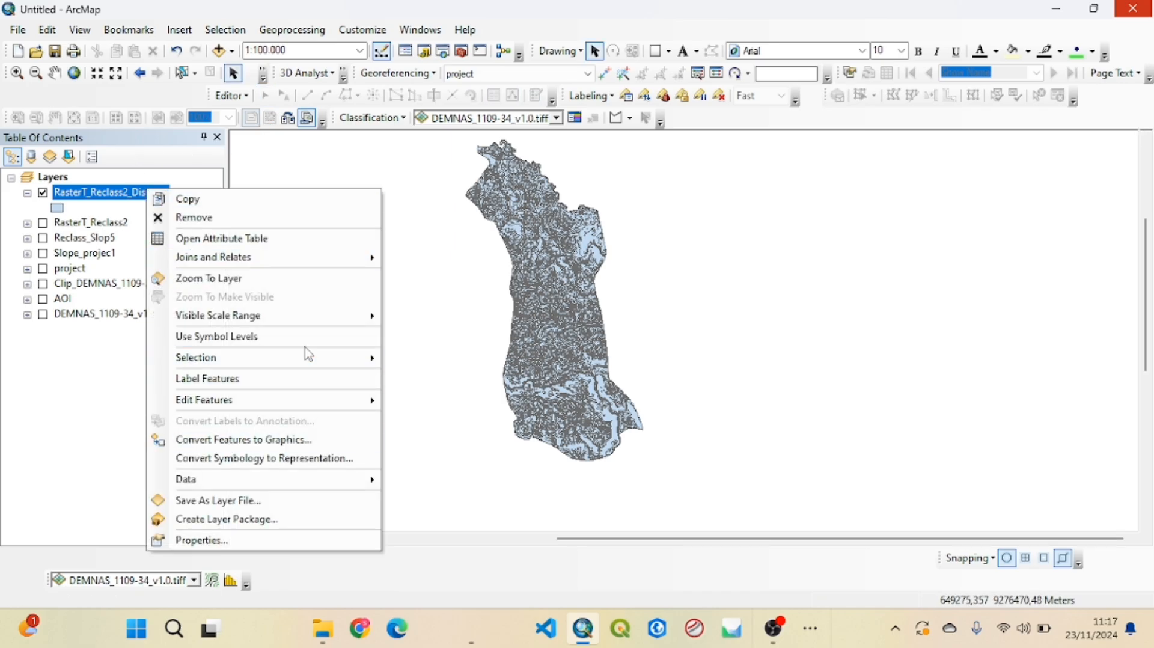
pyautogui.click(261, 540)
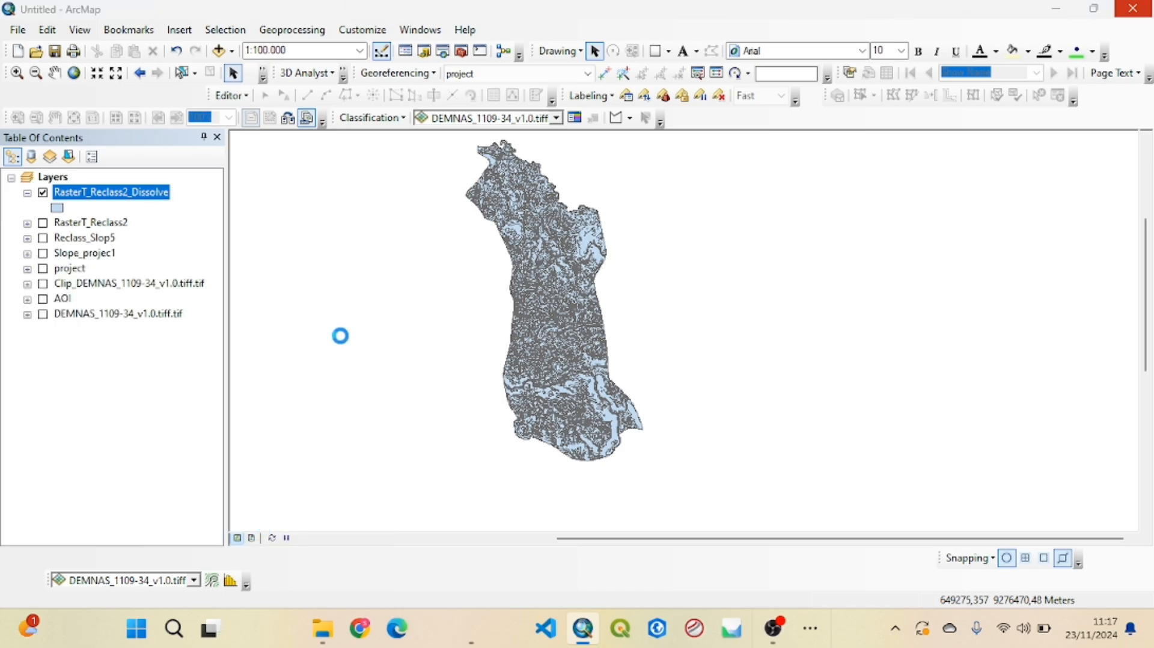
pyautogui.click(508, 111)
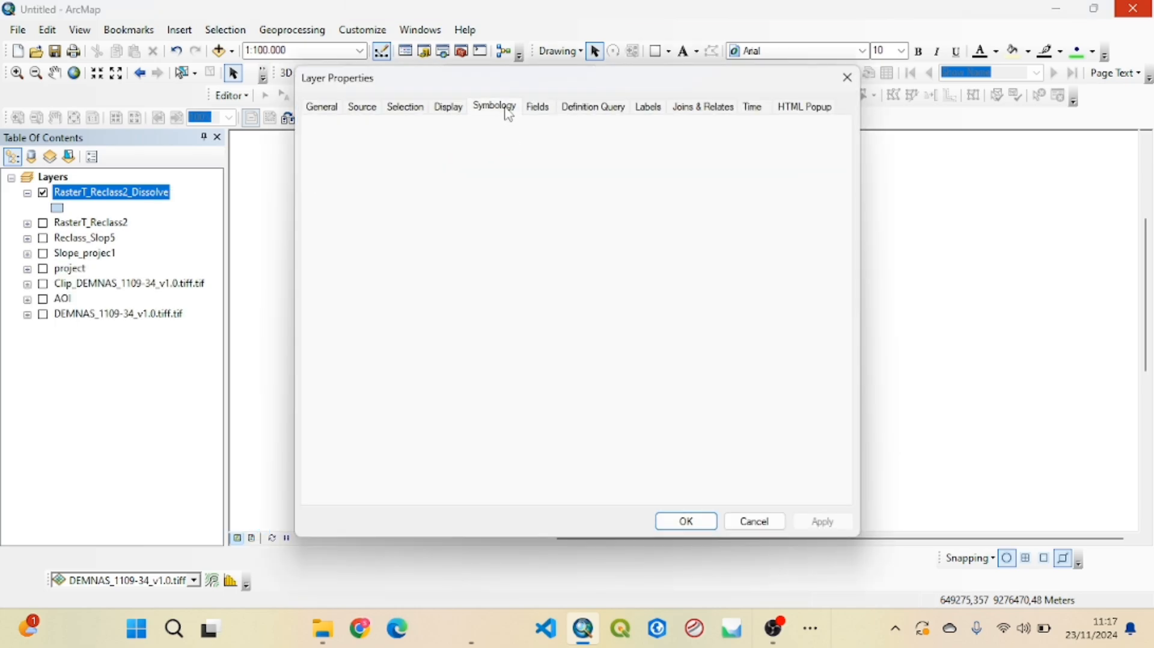
pyautogui.click(357, 163)
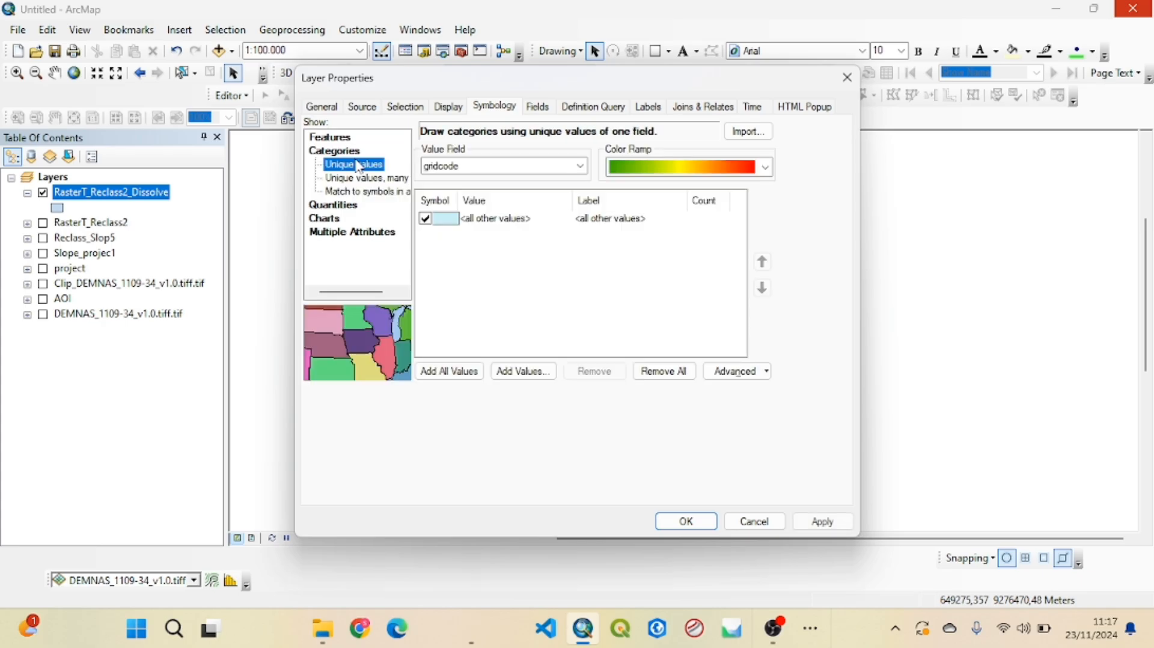
pyautogui.click(426, 219)
pyautogui.click(461, 372)
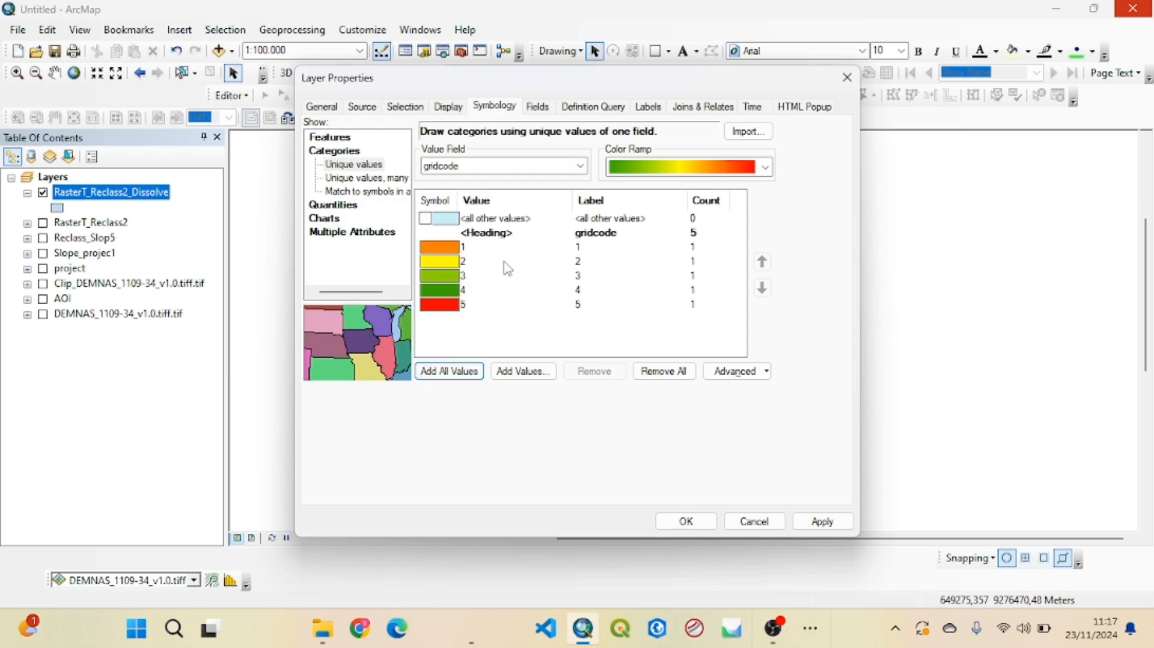
# Keep gridcode as the value field and apply the green-yellow-red colour ramp in order from class 1 to 5
pyautogui.click(581, 166)
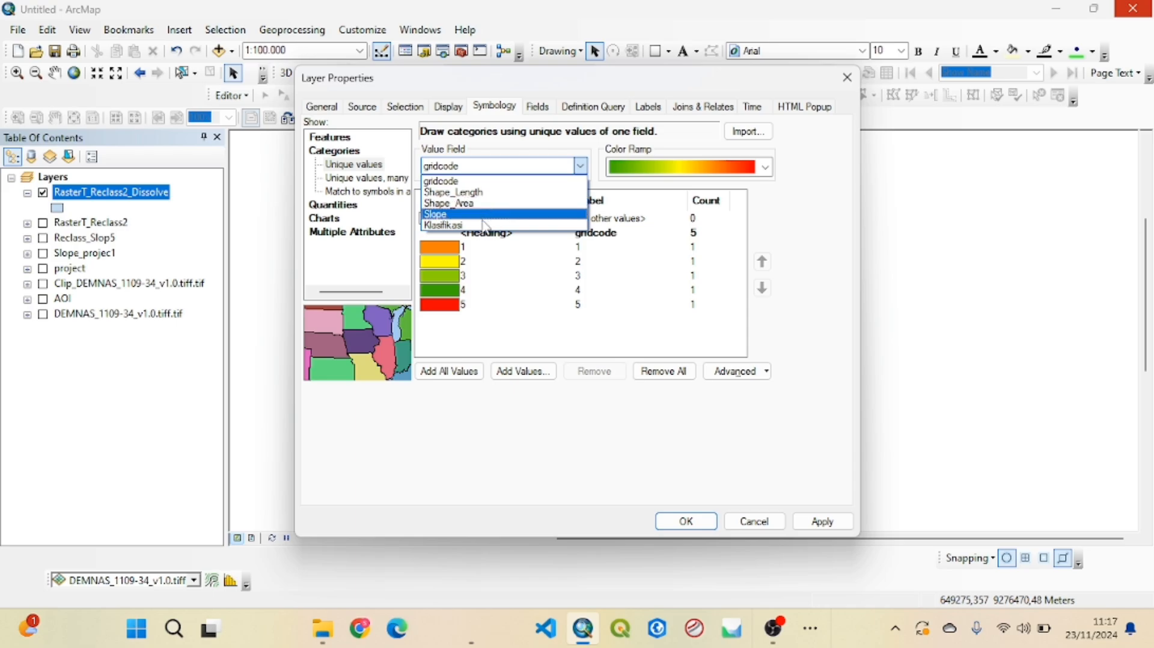
pyautogui.click(588, 172)
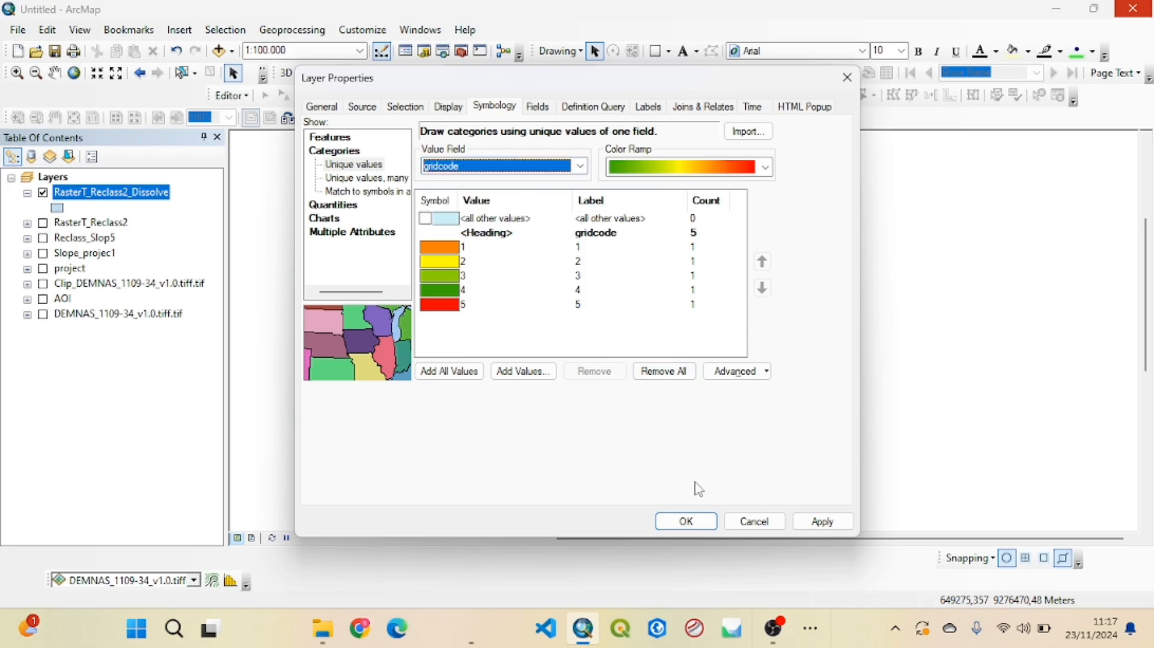
pyautogui.click(766, 168)
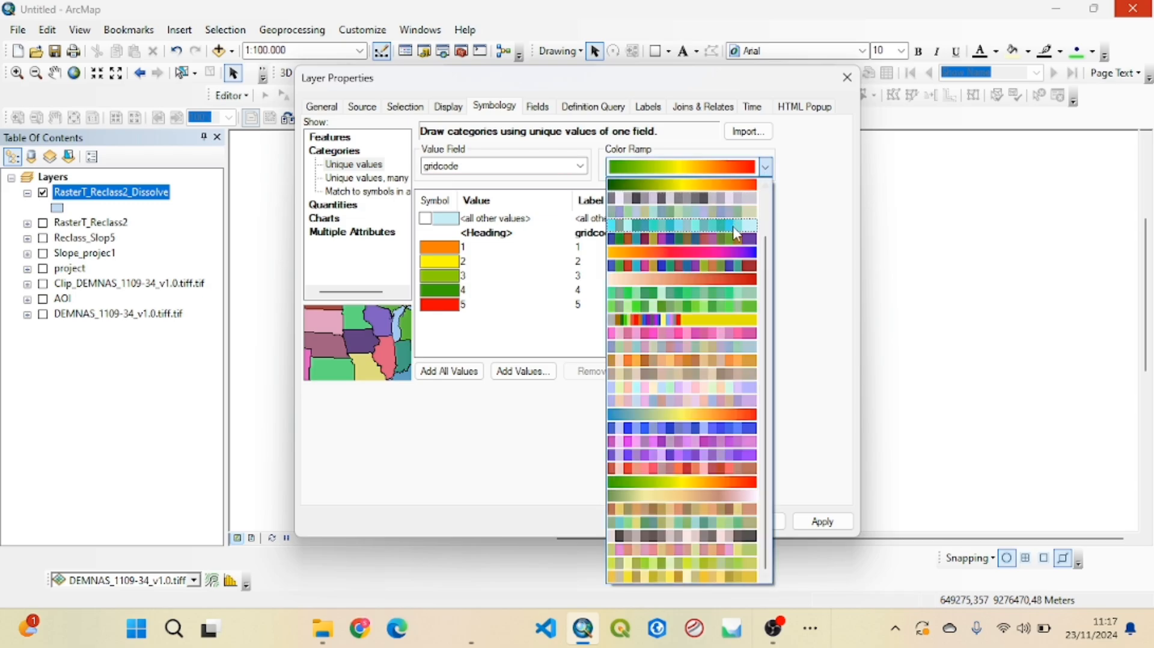
pyautogui.click(660, 483)
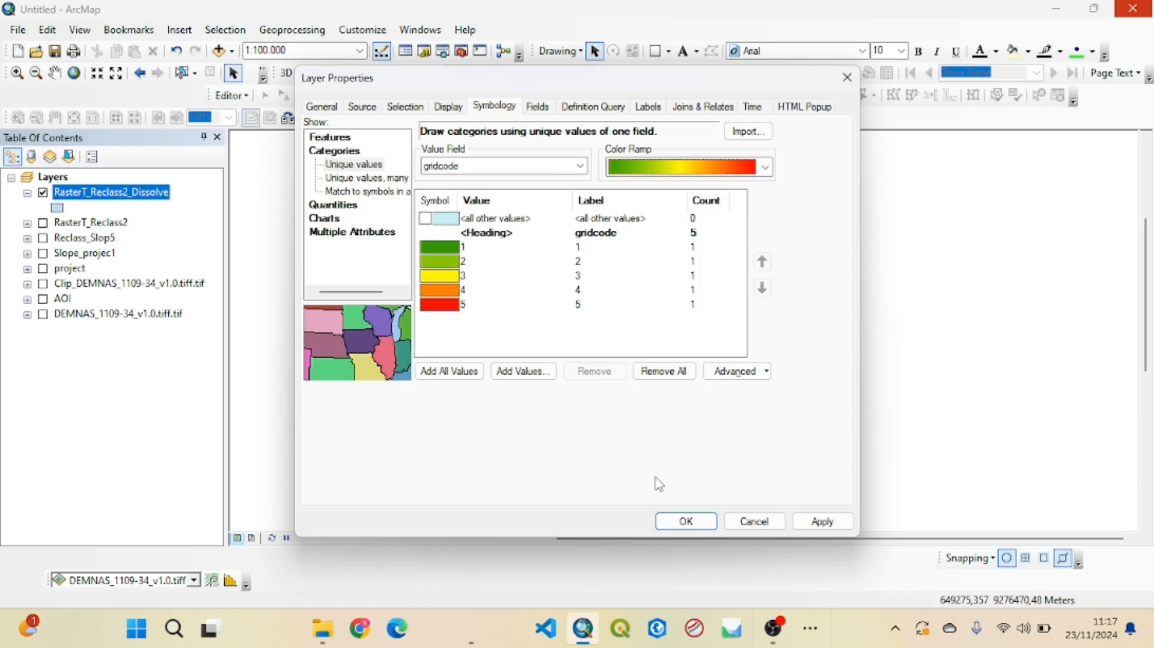
# Apply the gridcode colours to the dissolved layer and examine the slope polygons and their outlines on the map
pyautogui.click(686, 521)
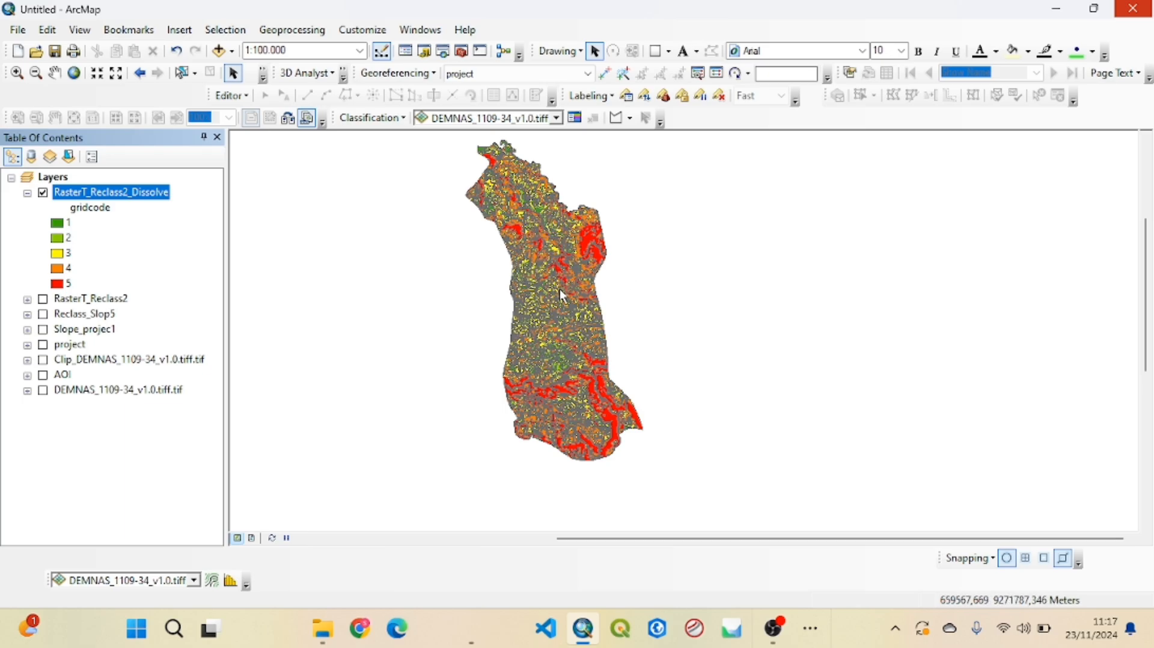
pyautogui.scroll(1, 561, 290)
pyautogui.scroll(6, 564, 306)
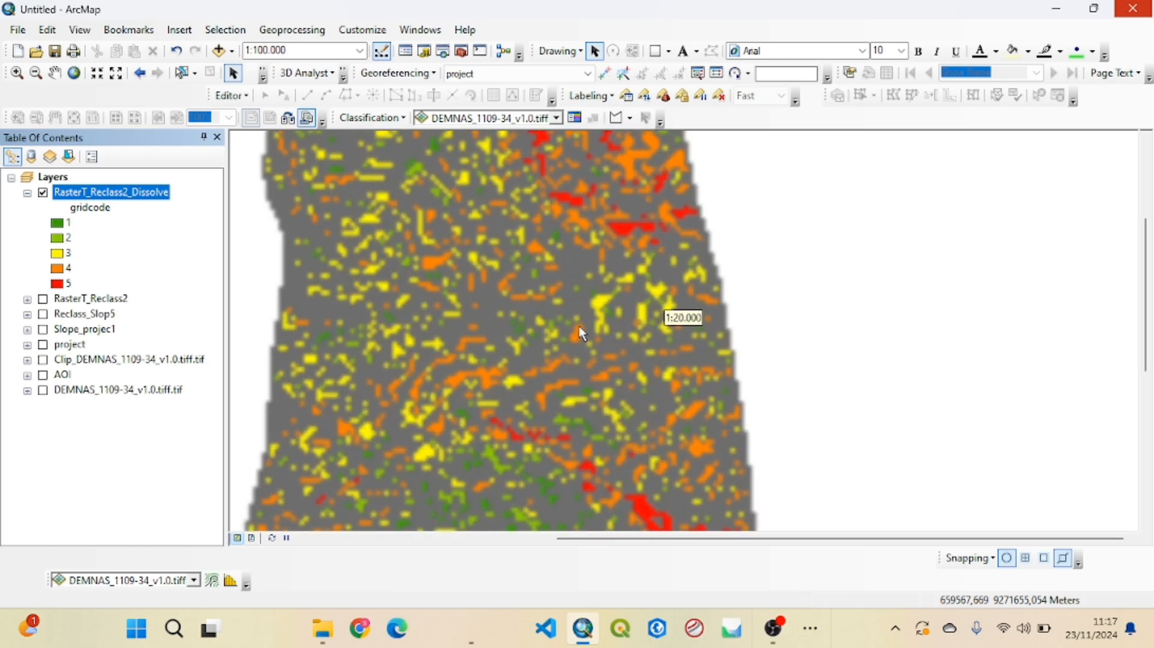
pyautogui.scroll(4, 579, 325)
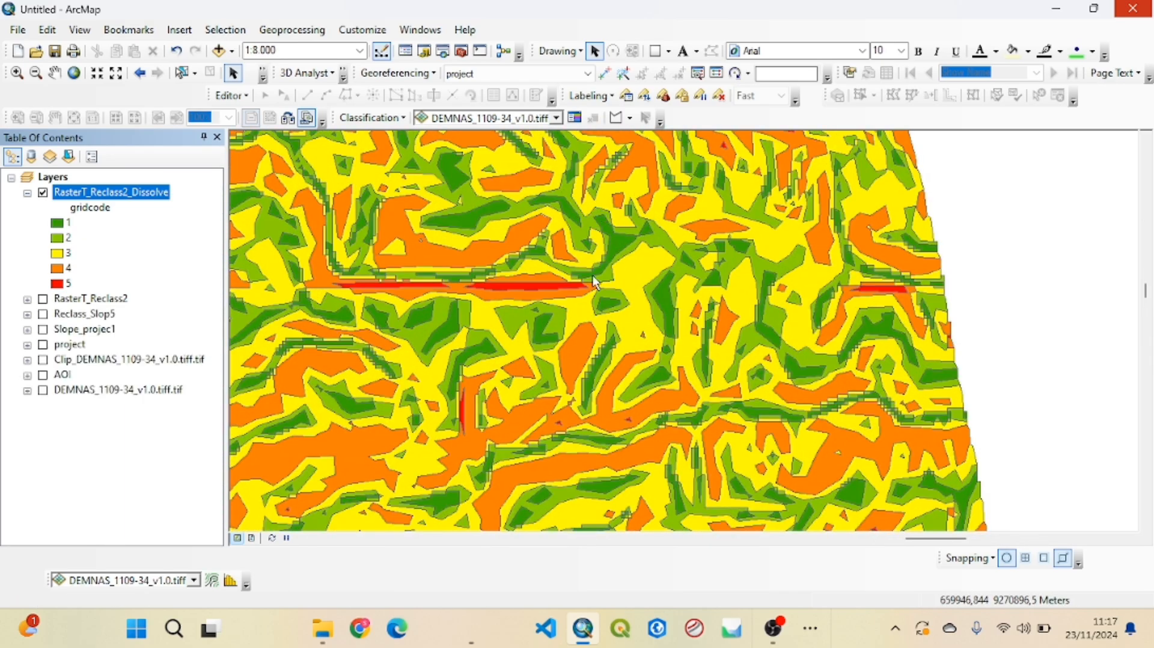
pyautogui.scroll(-6, 472, 322)
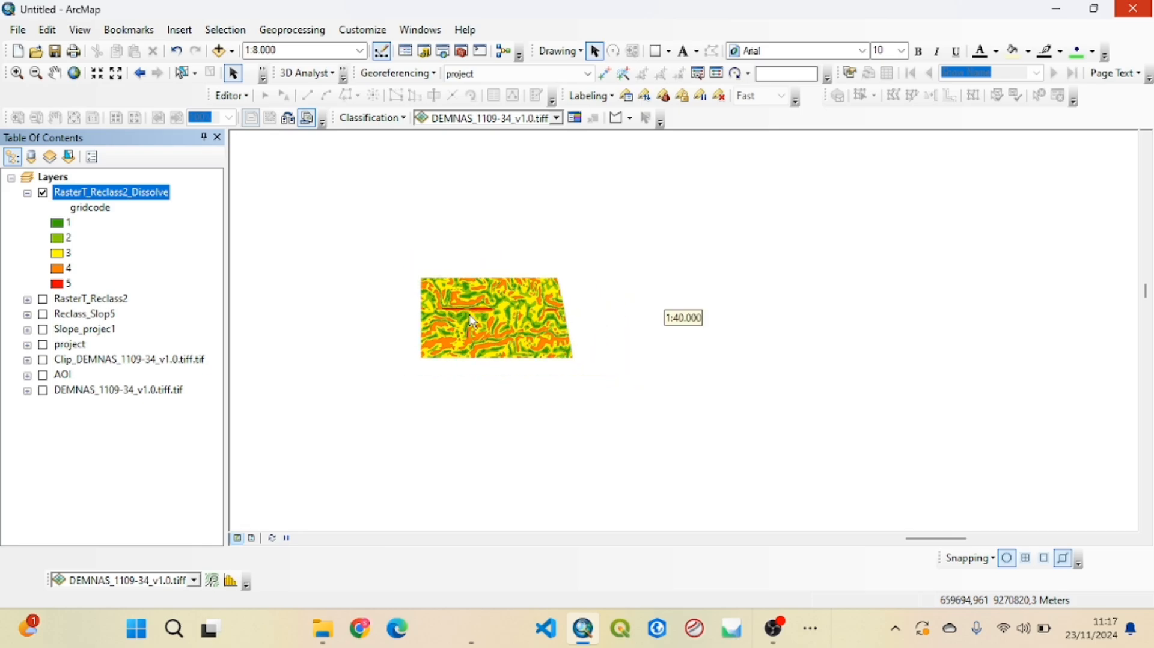
pyautogui.scroll(-2, 448, 239)
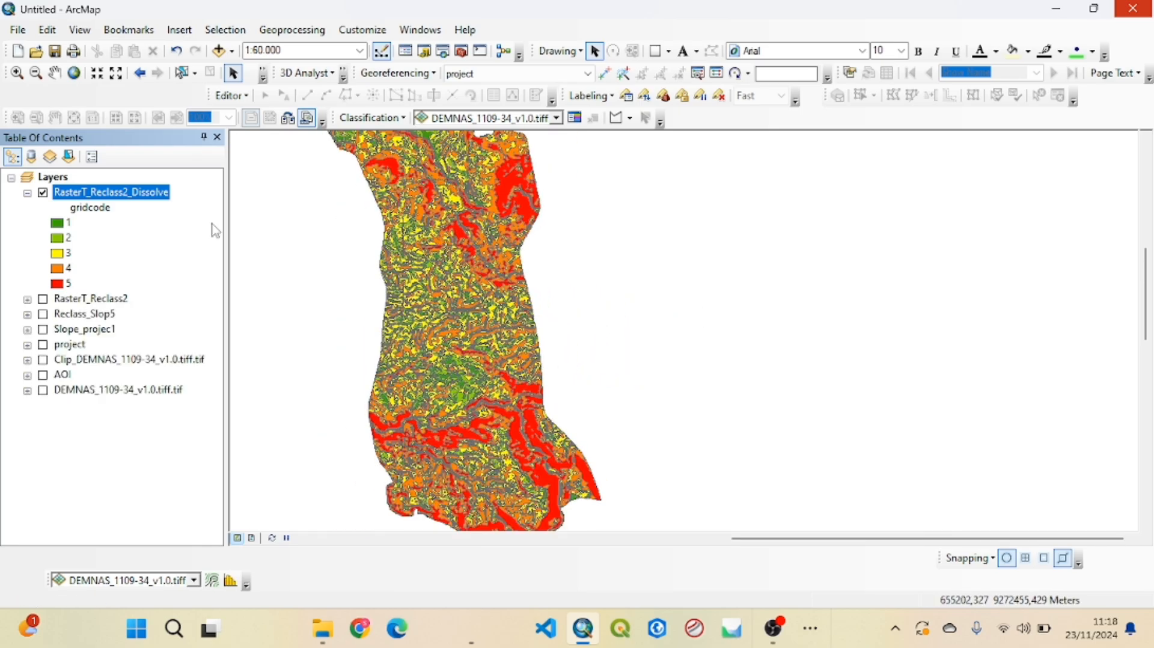
# Set the outline colour of all five gridcode class symbols in the dissolved layer to no colour and apply the symbology
pyautogui.rightClick(140, 198)
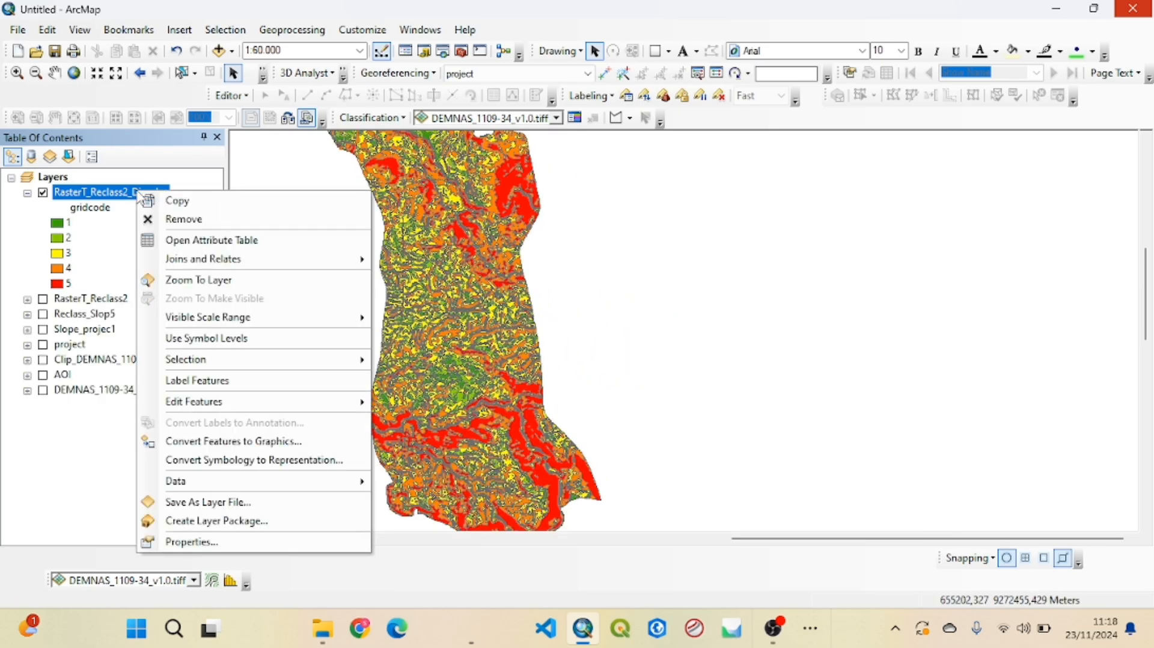
pyautogui.click(179, 542)
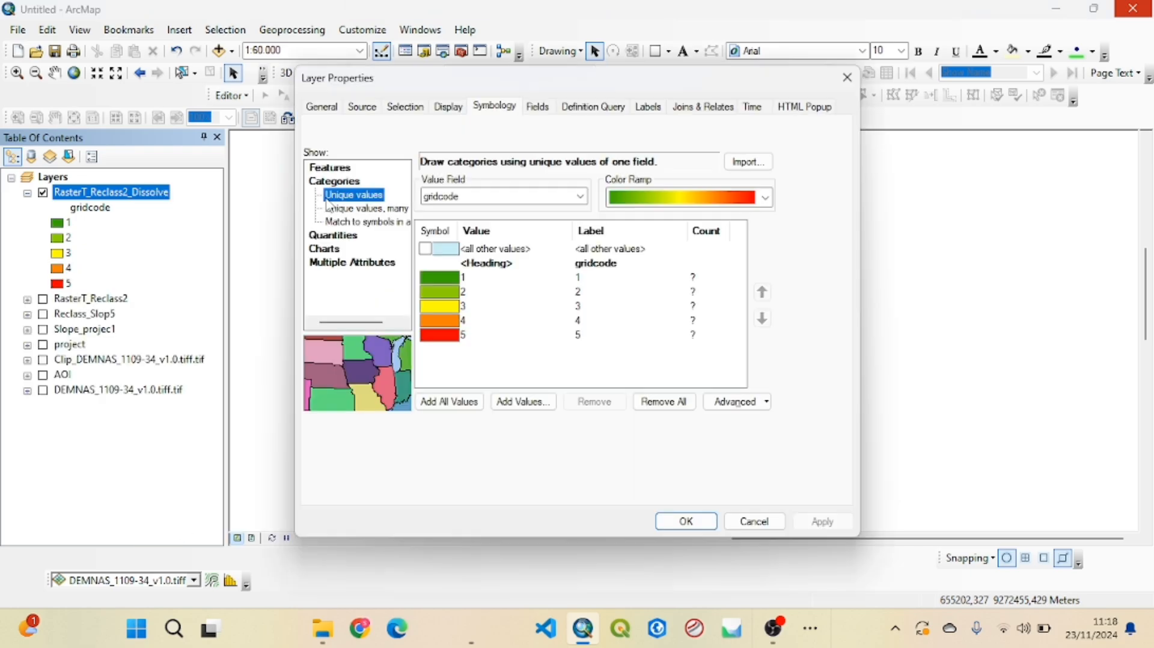
pyautogui.click(505, 279)
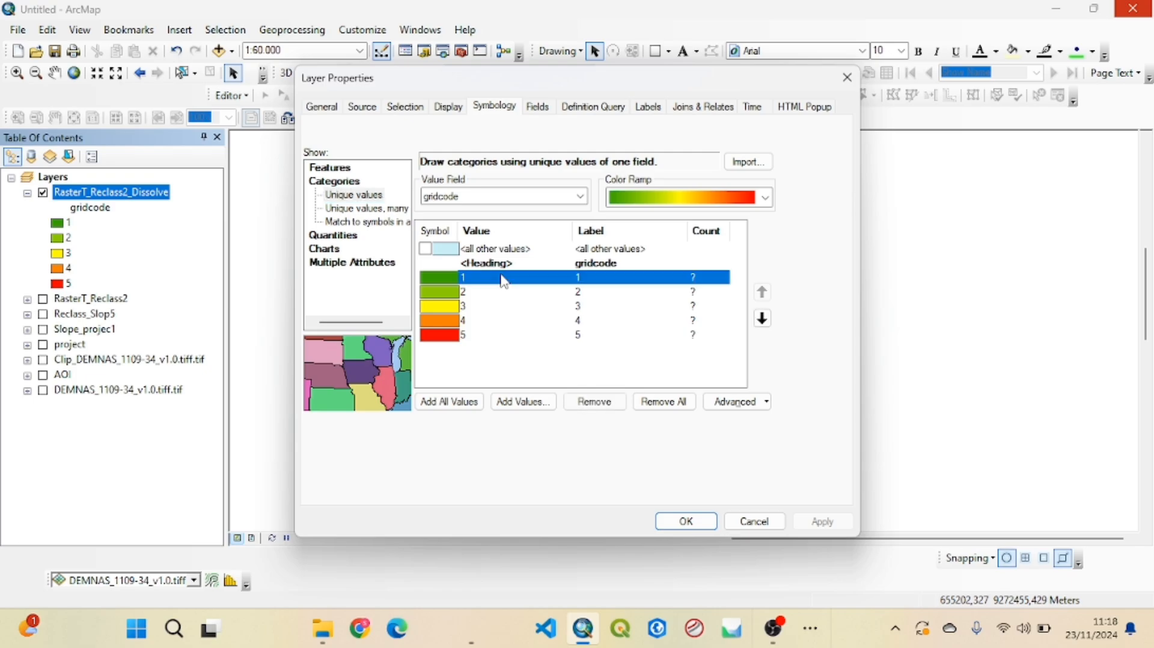
pyautogui.keyDown('shift'); pyautogui.click(486, 338); pyautogui.keyUp('shift')
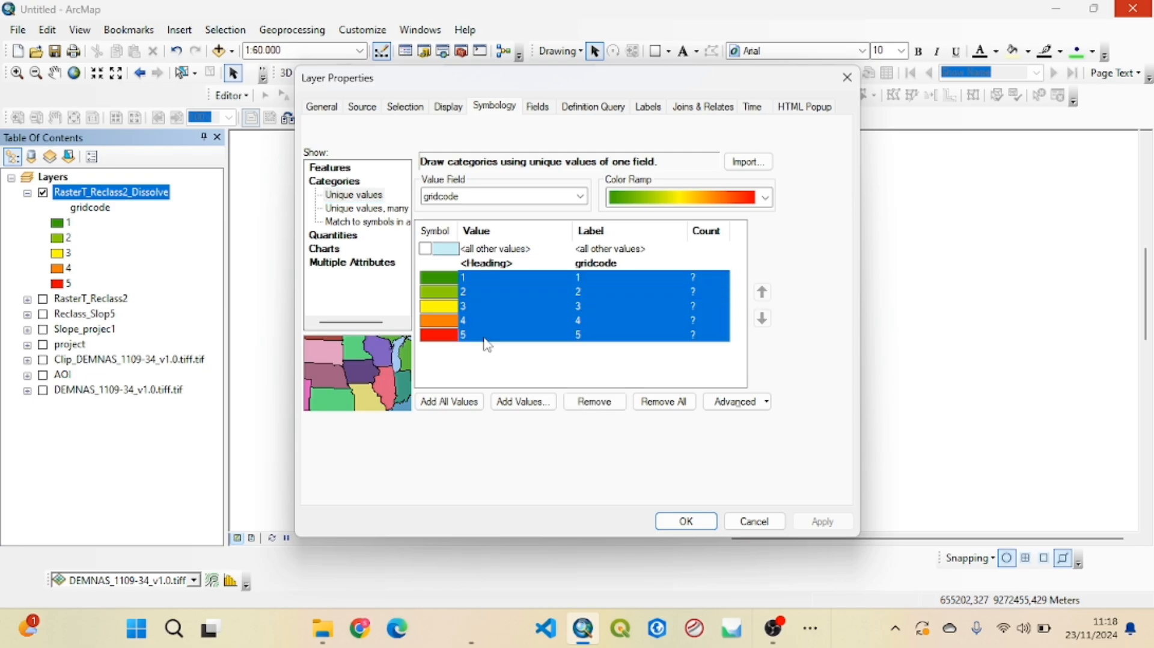
pyautogui.rightClick(487, 340)
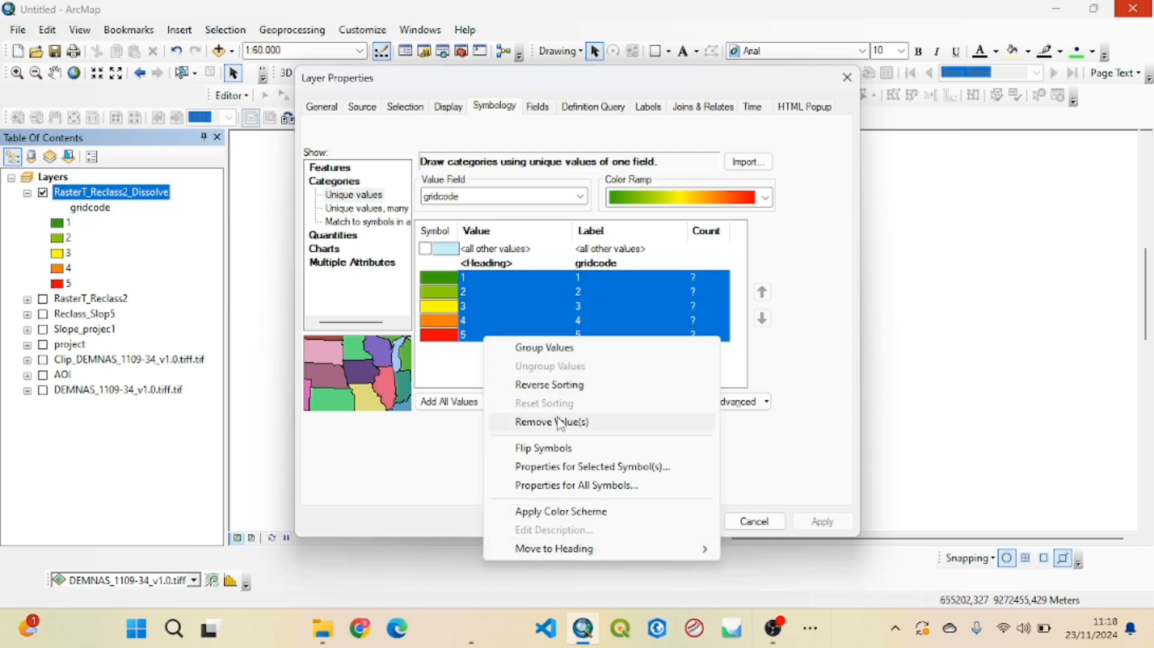
pyautogui.click(566, 469)
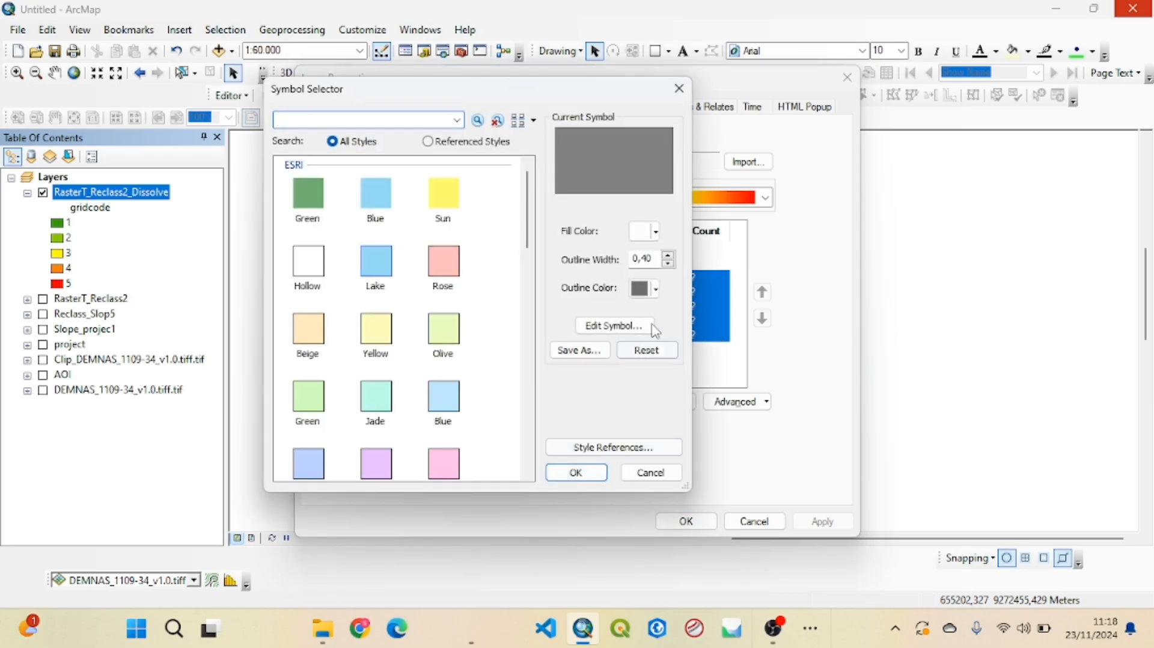
pyautogui.click(656, 289)
pyautogui.click(661, 311)
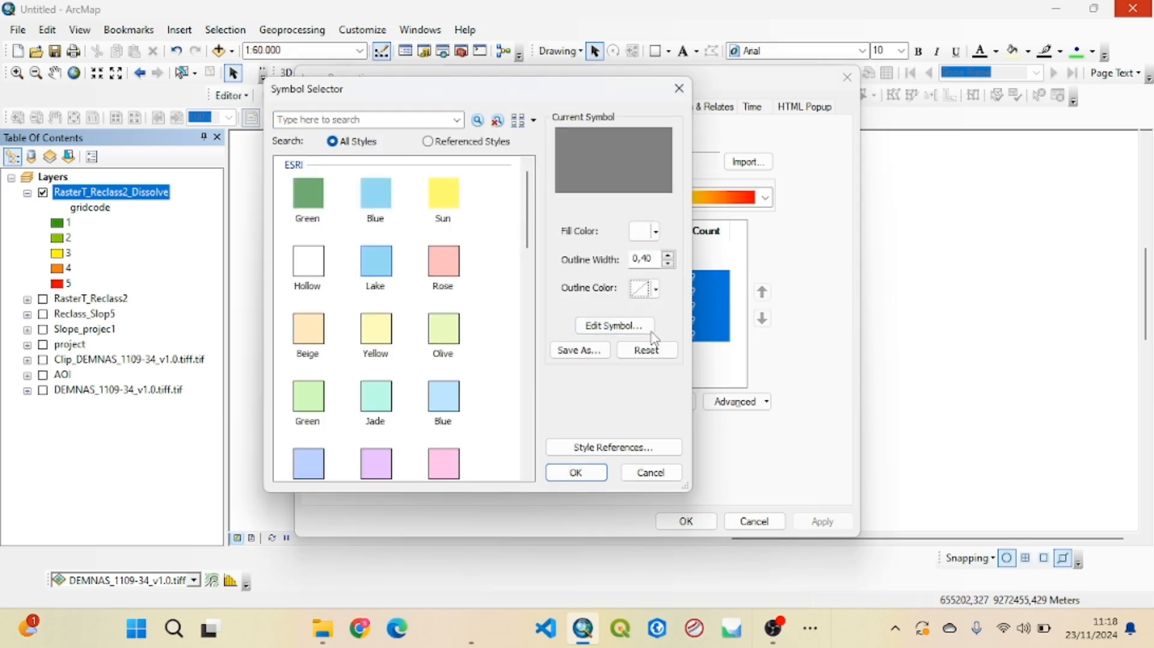
pyautogui.click(566, 475)
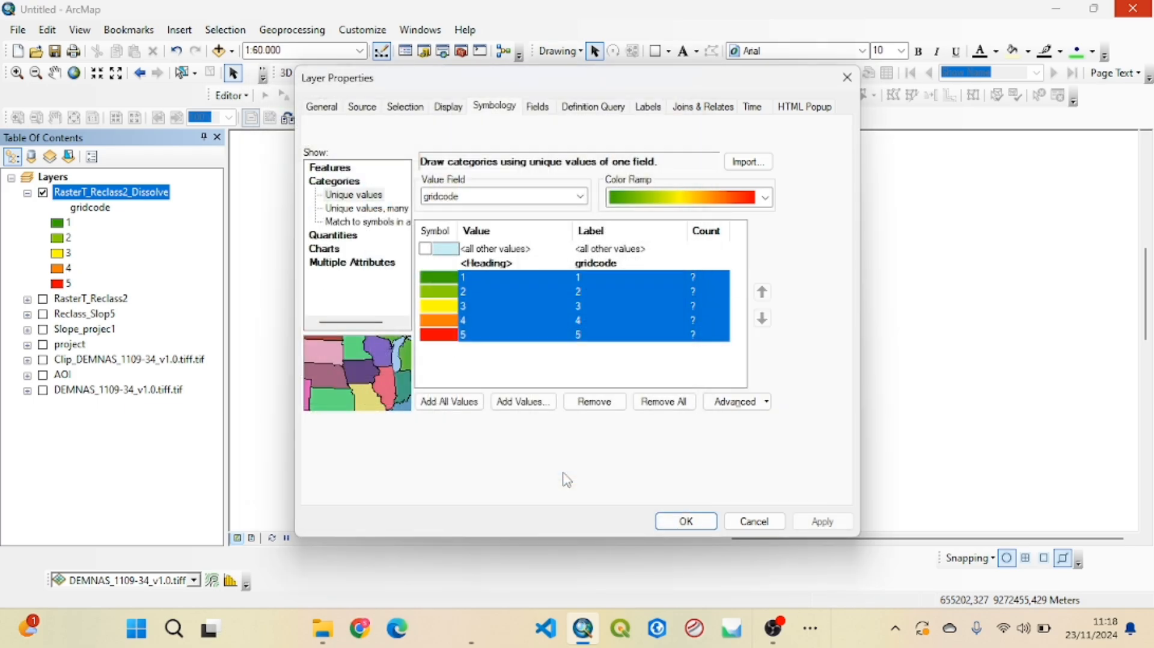
pyautogui.click(688, 521)
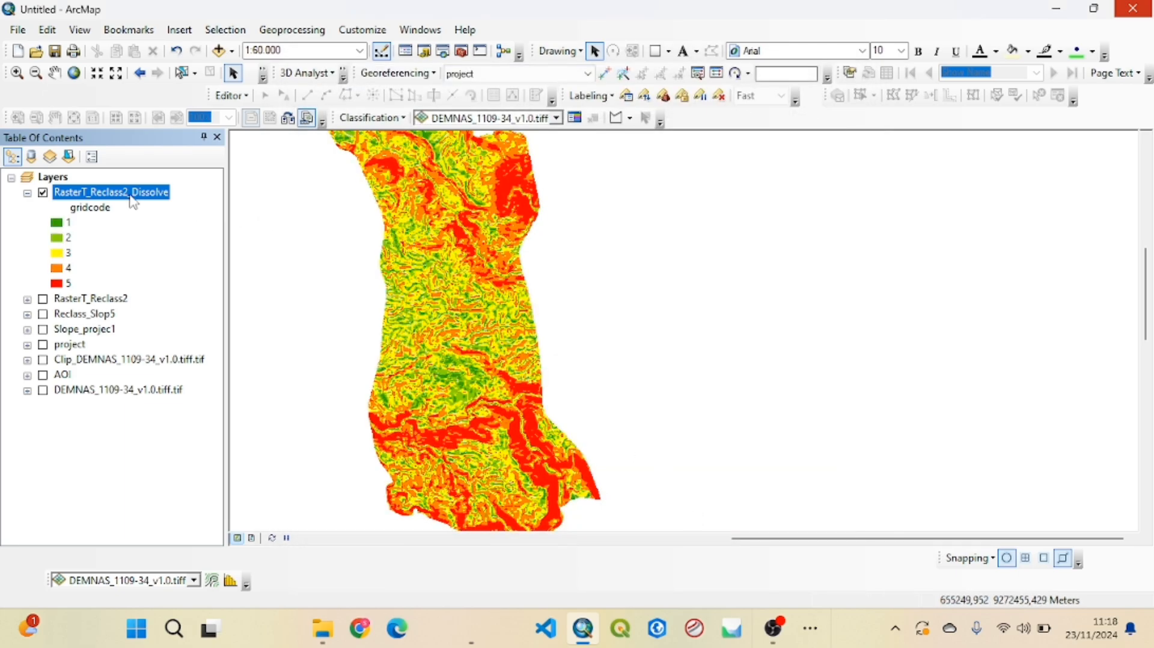
# Centre the whole dissolved slope layer in the map view at a scale of 1:100.000
pyautogui.click(55, 72)
pyautogui.moveTo(400, 205); pyautogui.dragTo(493, 277)
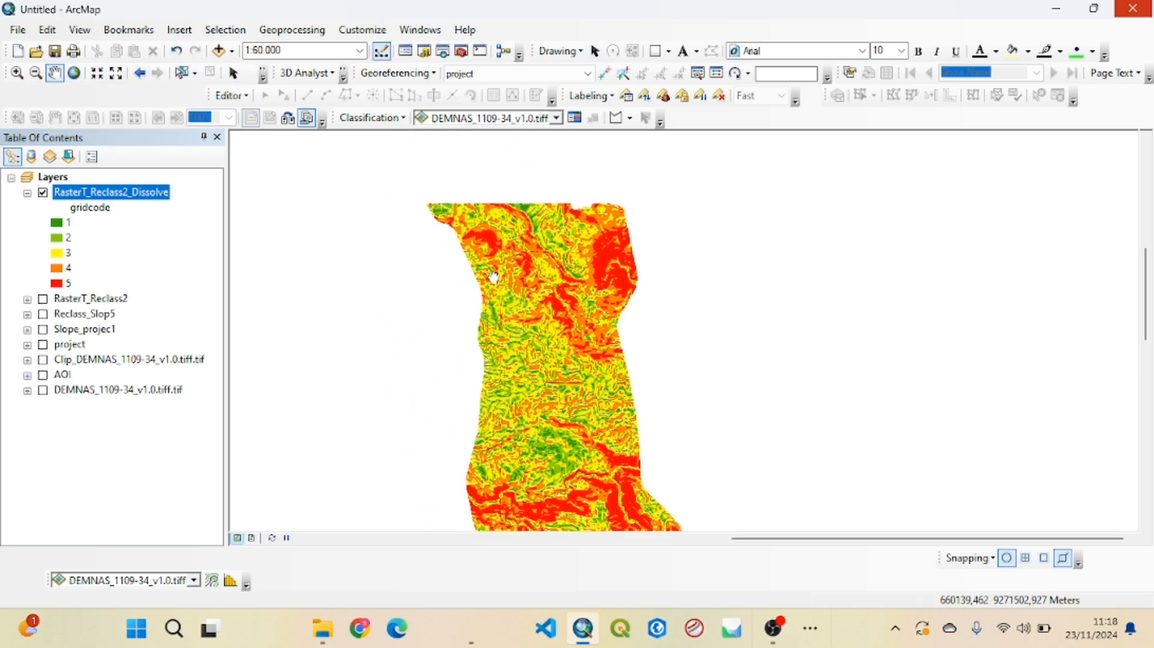
pyautogui.scroll(4, 494, 278)
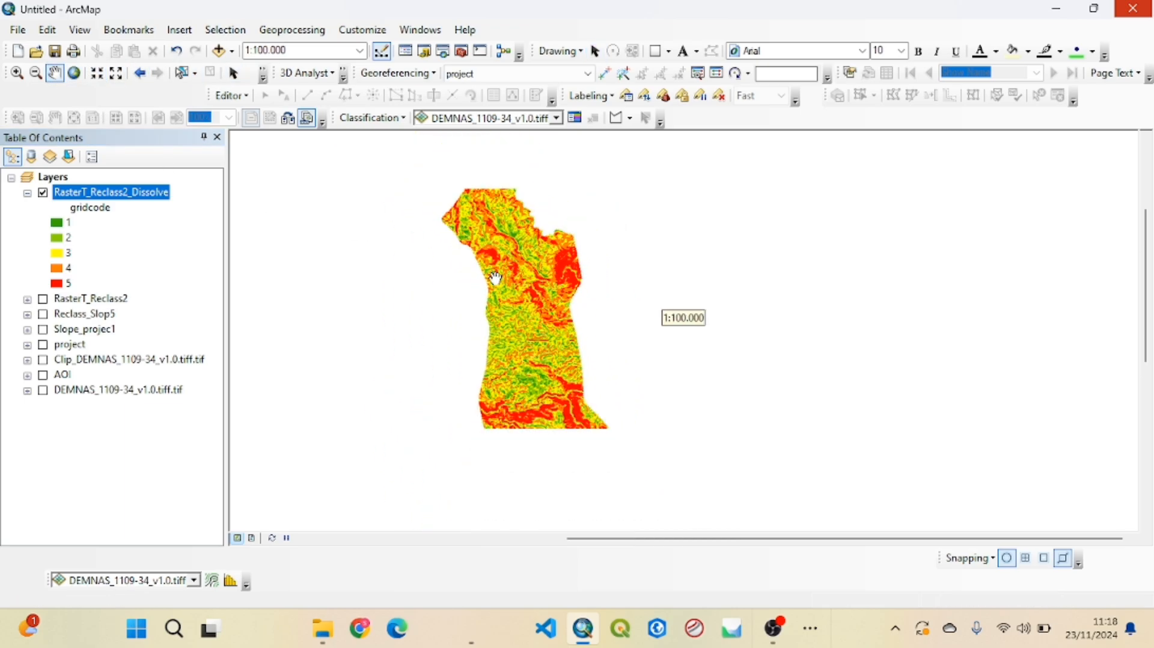
pyautogui.moveTo(521, 242); pyautogui.dragTo(553, 253)
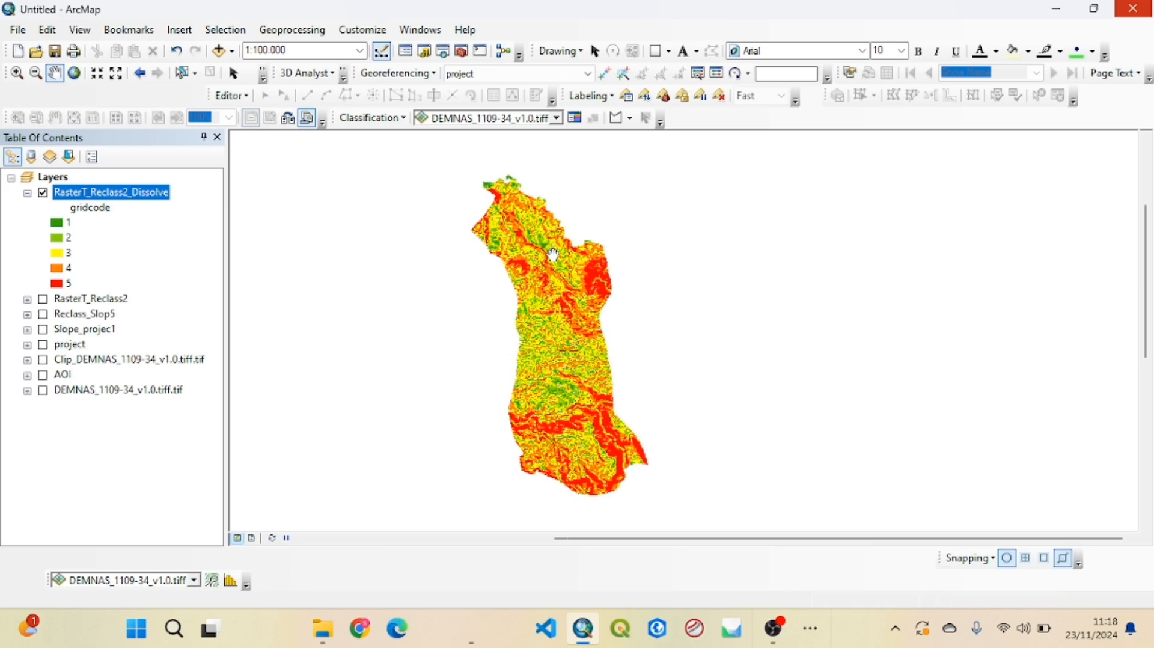